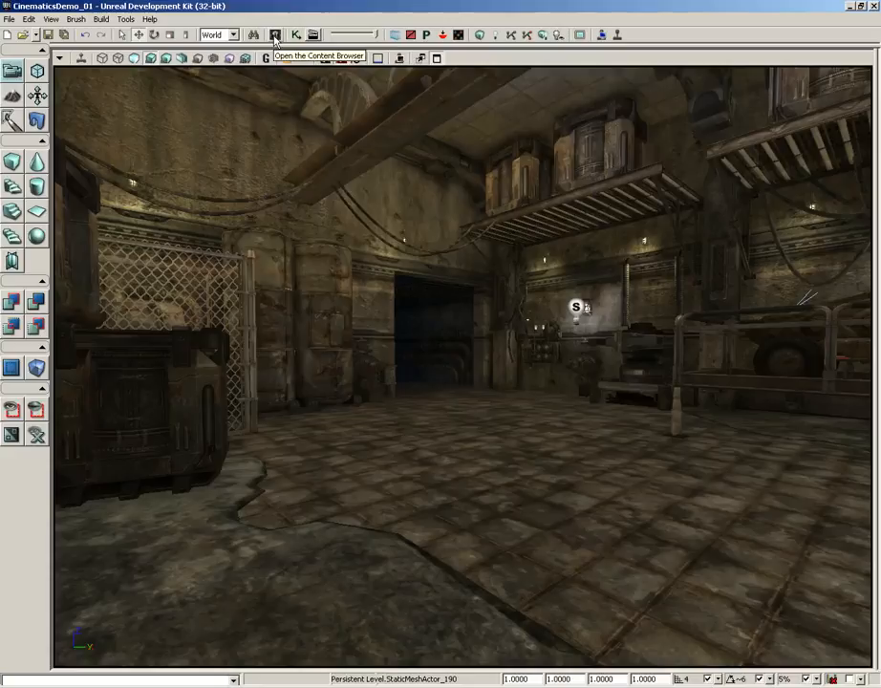
- Choose the CameraActor class in the actor class list and add a camera actor on the tiled floor
{"action": "left_click", "coordinate": [275, 35]}
{"action": "left_click", "coordinate": [225, 109]}
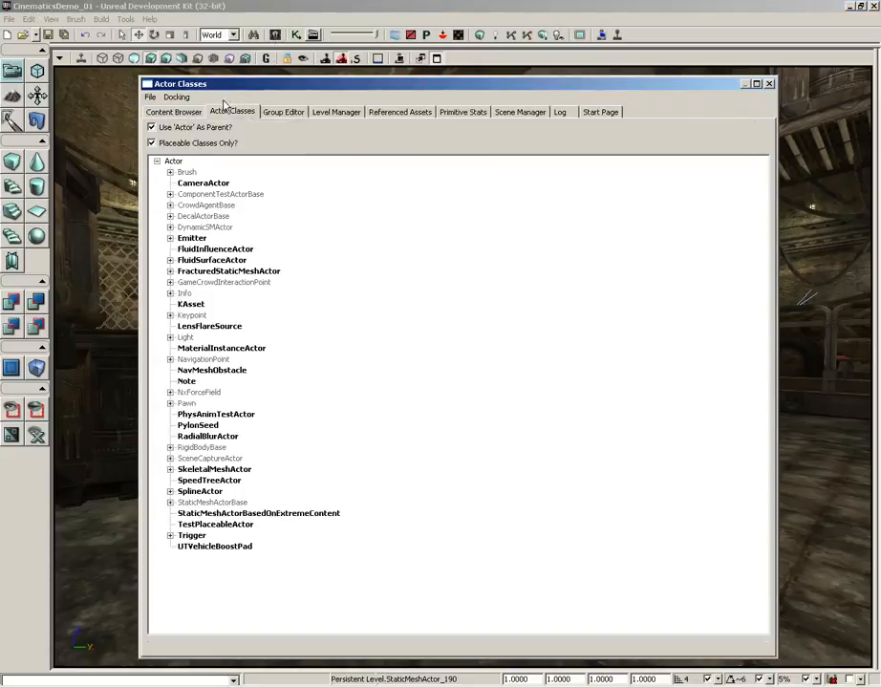
{"action": "left_click", "coordinate": [204, 184]}
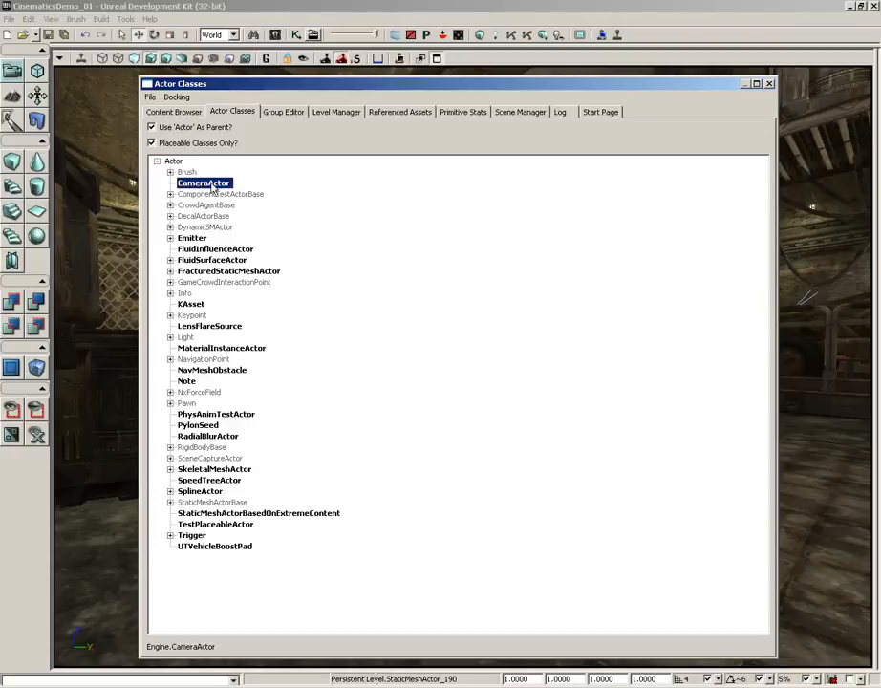
{"action": "left_click", "coordinate": [770, 85]}
{"action": "right_click", "coordinate": [509, 497]}
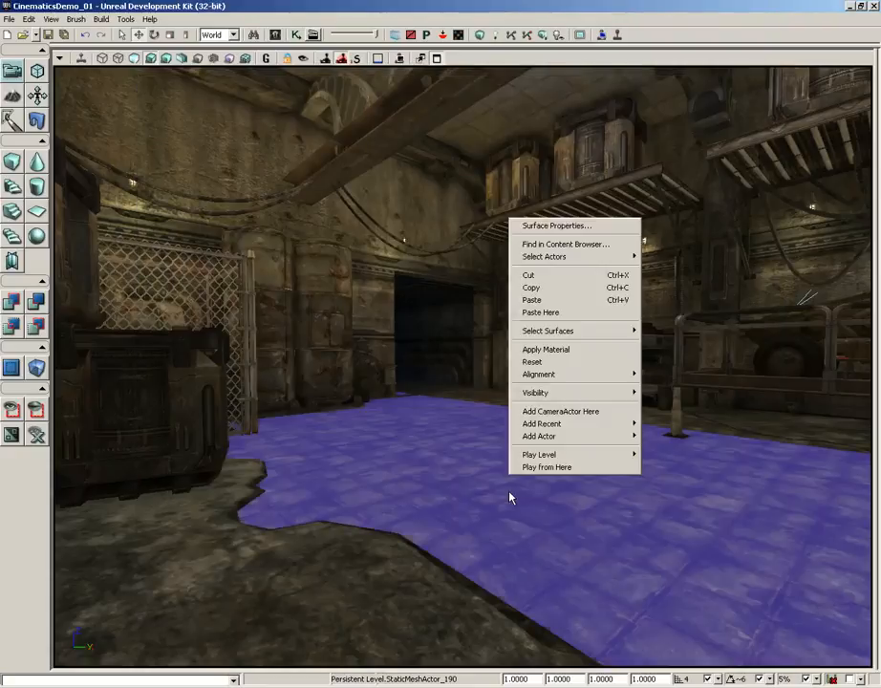
{"action": "left_click", "coordinate": [535, 411]}
- Select the new camera actor and rotate it about its vertical axis with the Rotate tool
{"action": "left_click", "coordinate": [611, 443]}
{"action": "left_click_drag", "start_coordinate": [614, 435], "coordinate": [381, 400]}
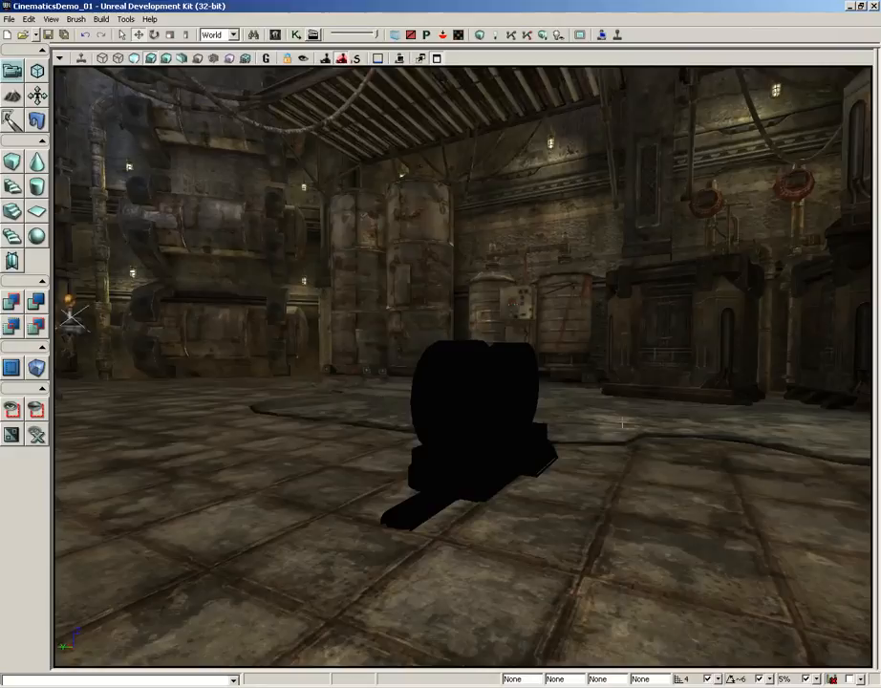
{"action": "left_click_drag", "start_coordinate": [621, 413], "coordinate": [597, 414]}
{"action": "left_click", "coordinate": [438, 392]}
{"action": "left_click_drag", "start_coordinate": [297, 429], "coordinate": [297, 395]}
{"action": "middle_click_drag", "start_coordinate": [349, 447], "coordinate": [349, 420]}
{"action": "key", "text": "space"}
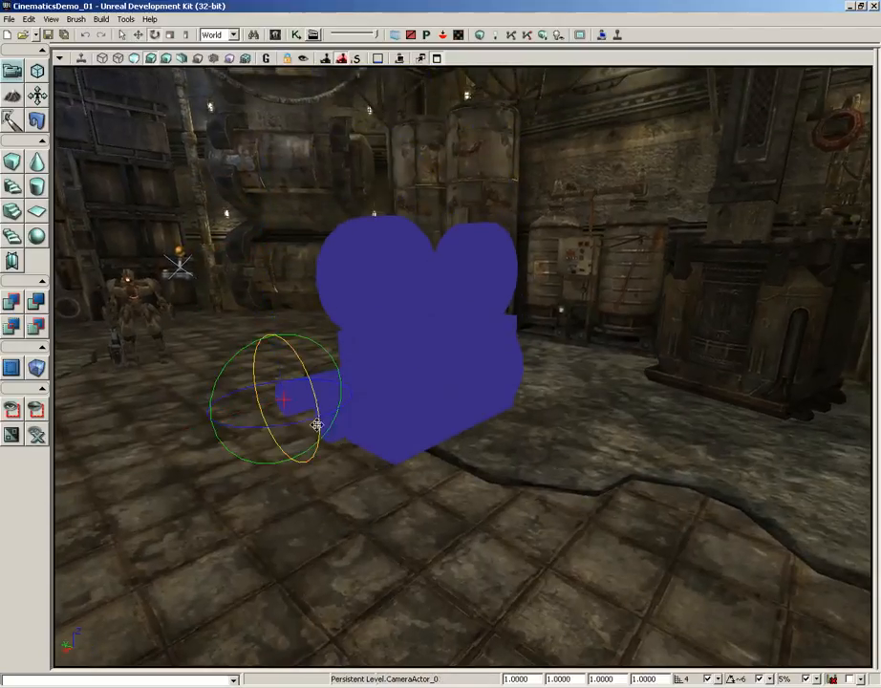
{"action": "left_click_drag", "start_coordinate": [331, 413], "coordinate": [84, 408]}
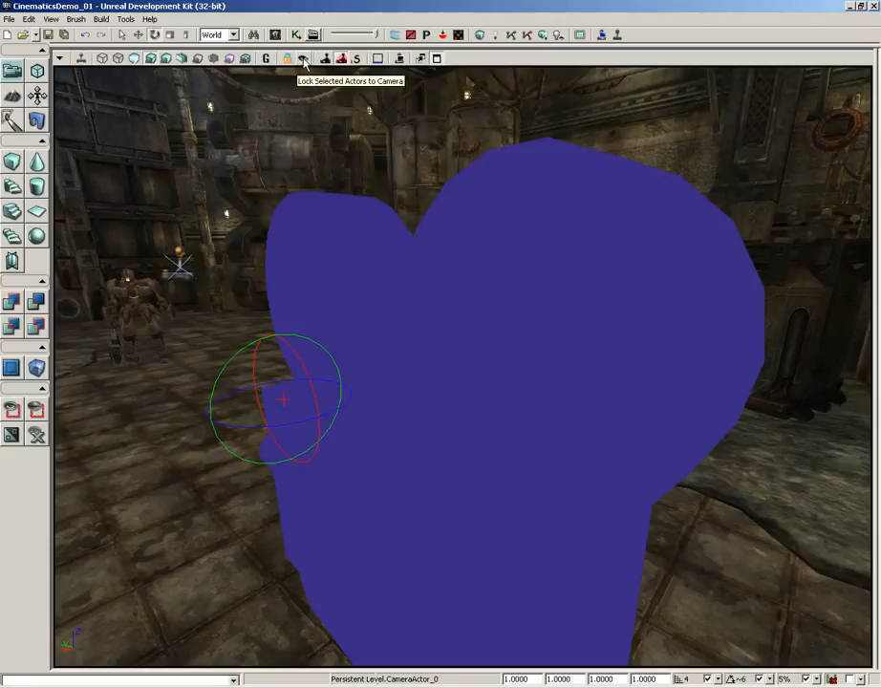
- Lock the selected camera actor to the viewport view, fly it in to look down at the robot, and unlock it
{"action": "left_click_drag", "start_coordinate": [366, 151], "coordinate": [362, 179]}
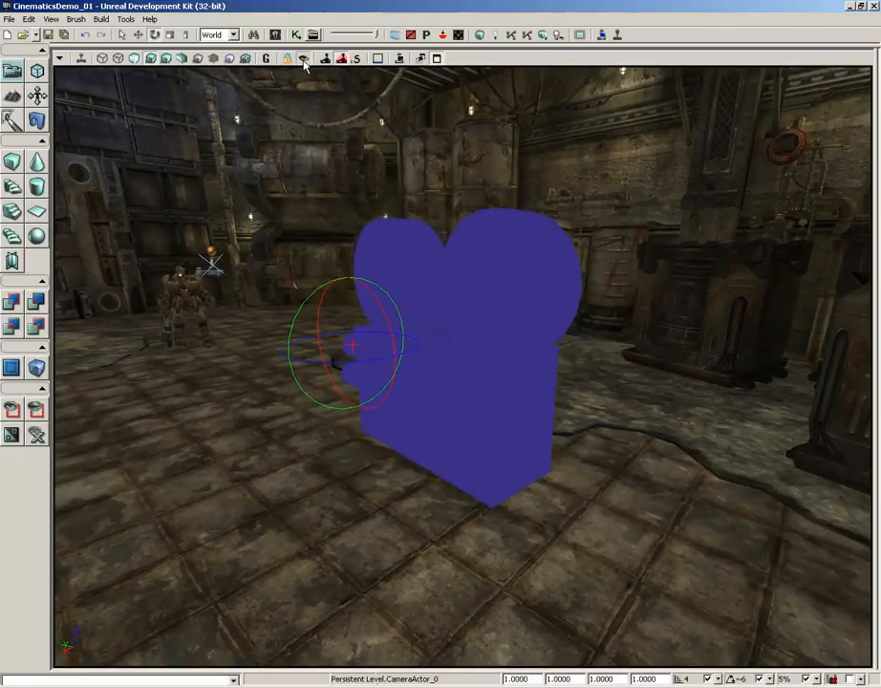
{"action": "left_click", "coordinate": [422, 283]}
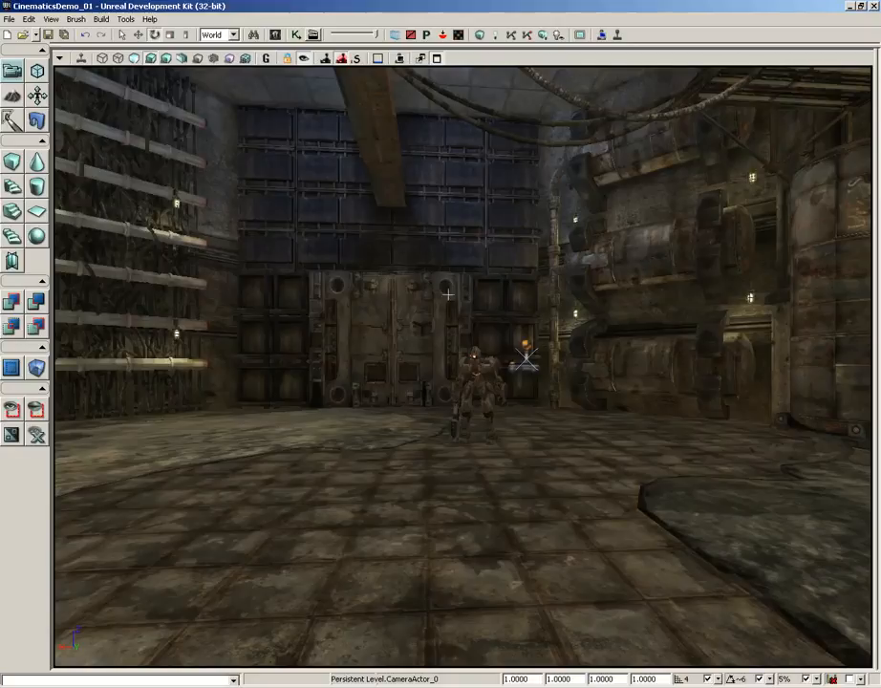
{"action": "right_click_drag", "start_coordinate": [489, 331], "coordinate": [126, 325]}
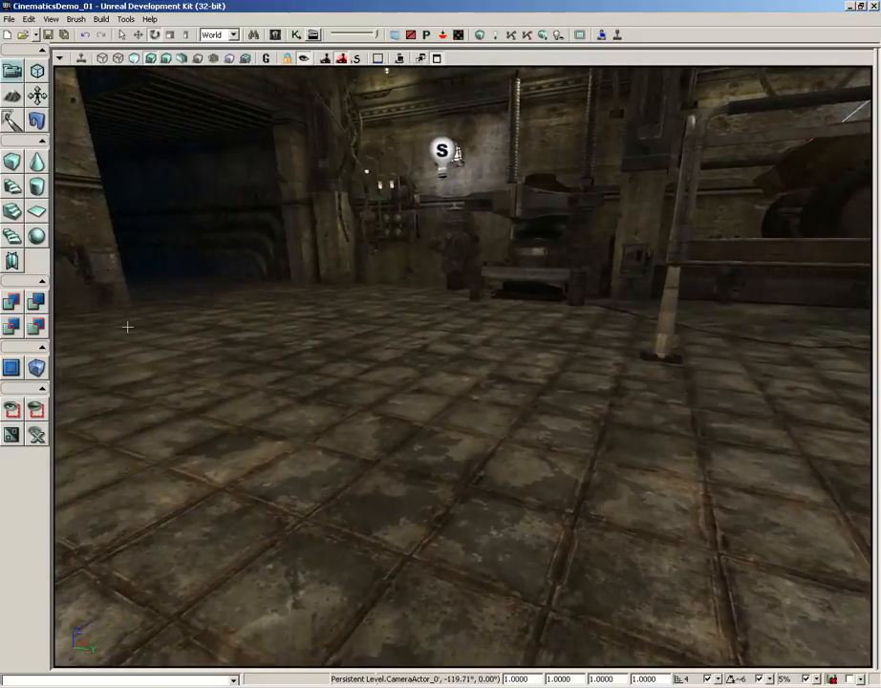
{"action": "right_click_drag", "start_coordinate": [466, 333], "coordinate": [133, 259]}
{"action": "left_click_drag", "start_coordinate": [133, 259], "coordinate": [701, 91]}
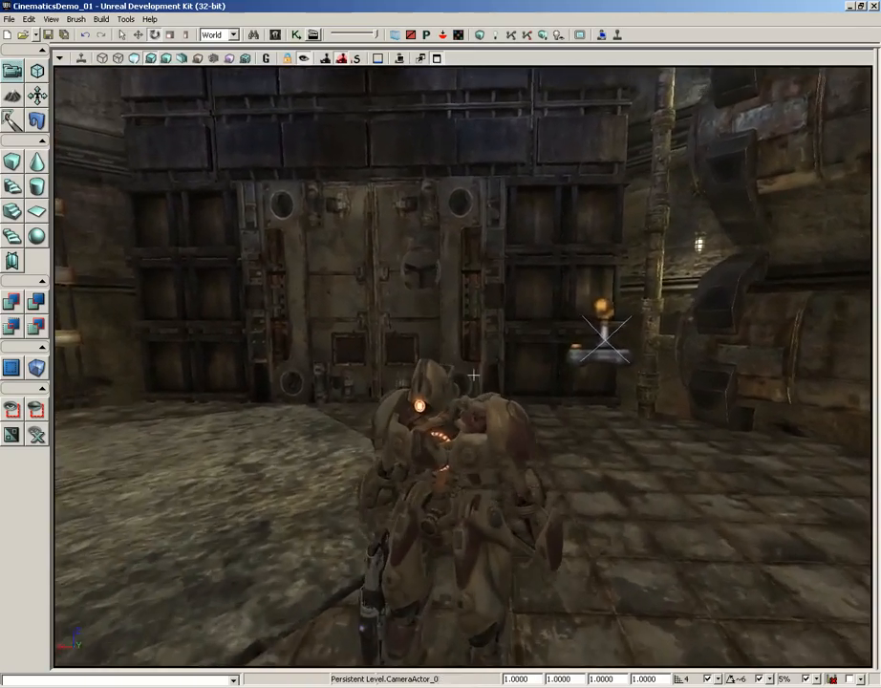
{"action": "right_click_drag", "start_coordinate": [454, 372], "coordinate": [433, 427]}
{"action": "left_click_drag", "start_coordinate": [432, 427], "coordinate": [438, 412]}
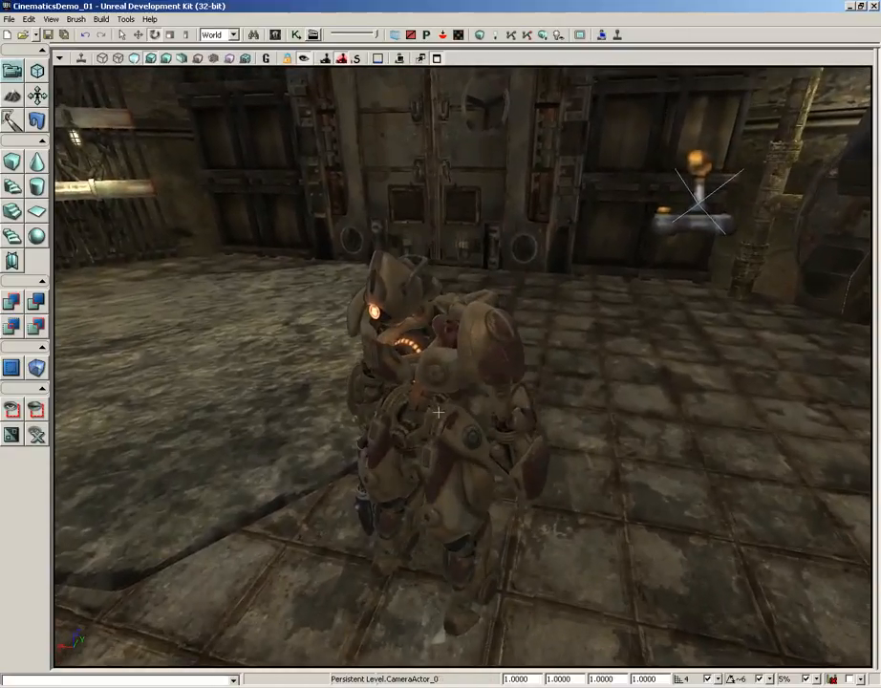
{"action": "right_click_drag", "start_coordinate": [439, 412], "coordinate": [433, 427]}
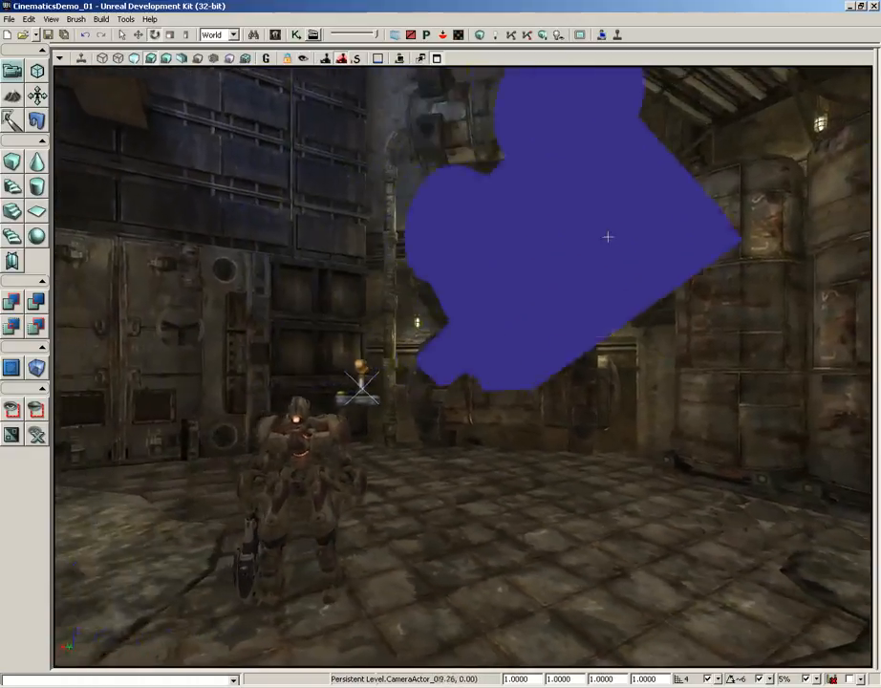
{"action": "left_click_drag", "start_coordinate": [608, 237], "coordinate": [531, 203]}
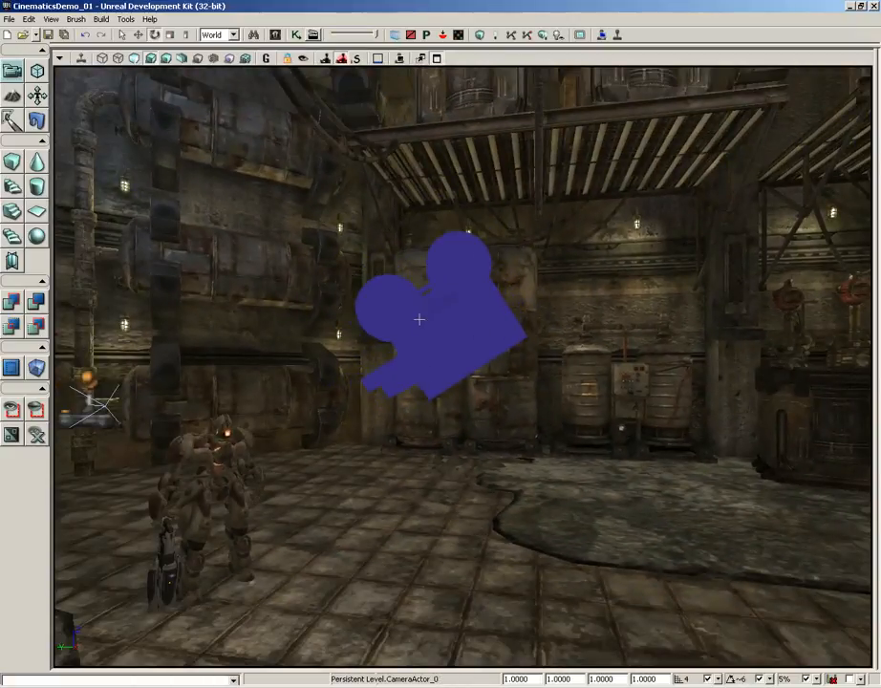
- Relock the camera actor to the view, fly it into the dark blue-lit room facing the small hole in the wall, and unlock it
{"action": "left_click", "coordinate": [286, 58]}
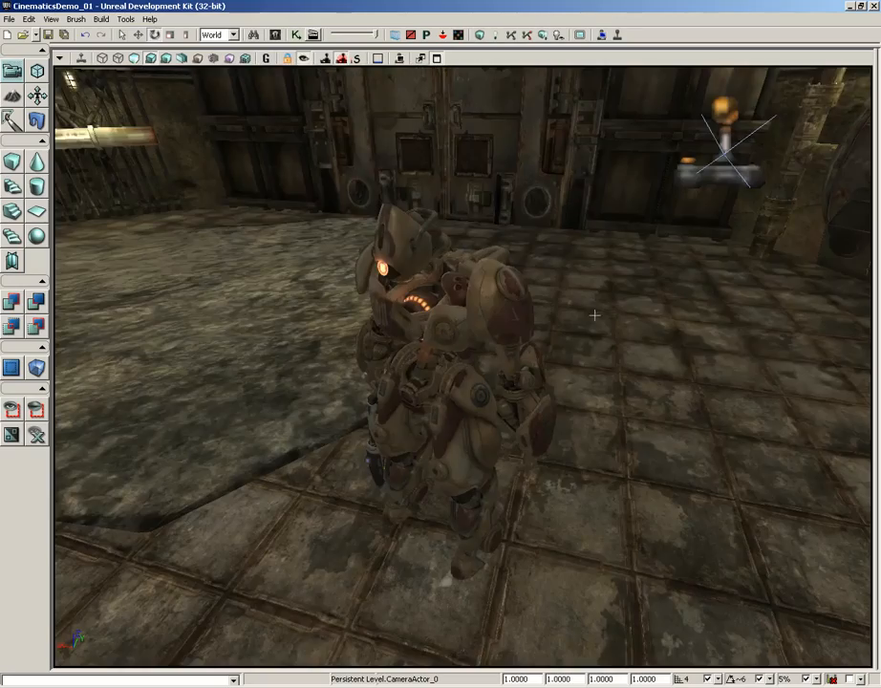
{"action": "left_click_drag", "start_coordinate": [593, 315], "coordinate": [2, 69]}
{"action": "right_click_drag", "start_coordinate": [568, 339], "coordinate": [547, 276]}
{"action": "left_click_drag", "start_coordinate": [515, 399], "coordinate": [395, 123]}
{"action": "left_click_drag", "start_coordinate": [523, 458], "coordinate": [458, 338]}
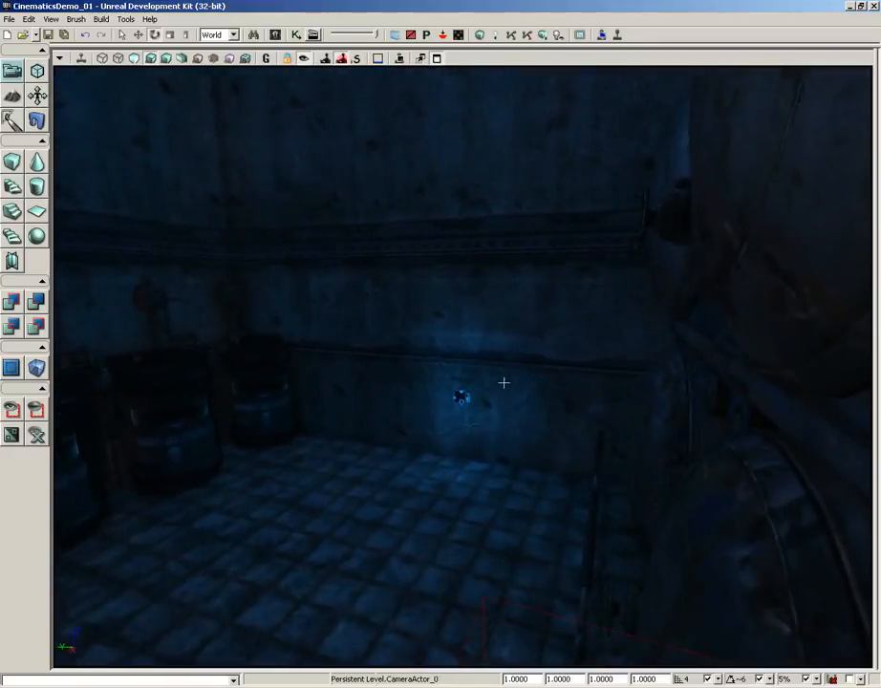
{"action": "mouse_move", "coordinate": [504, 381]}
{"action": "left_mouse_down"}
{"action": "mouse_move", "coordinate": [494, 404]}
{"action": "mouse_move", "coordinate": [499, 391]}
{"action": "left_mouse_up"}
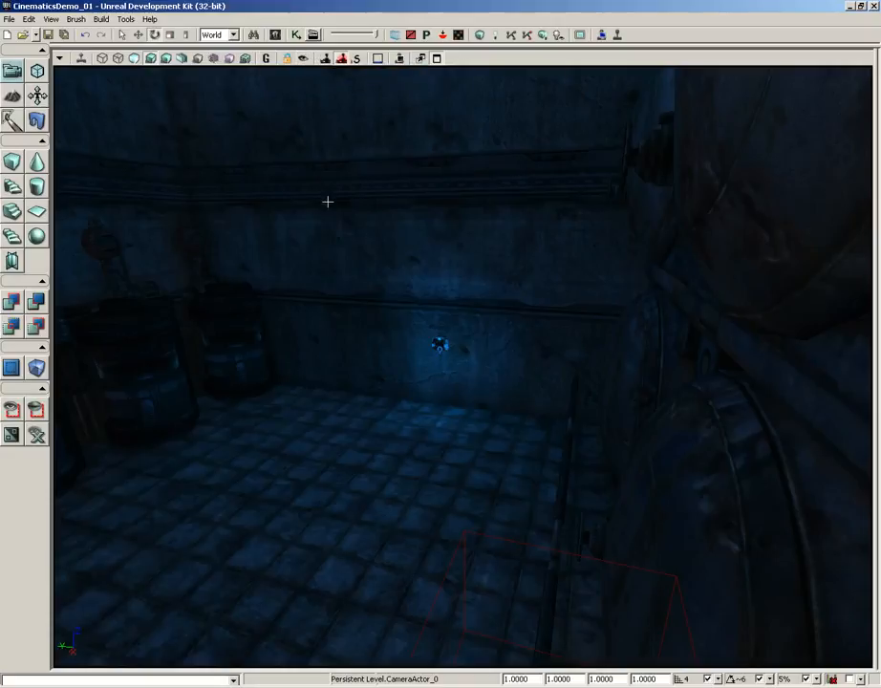
{"action": "left_click_drag", "start_coordinate": [328, 202], "coordinate": [427, 402]}
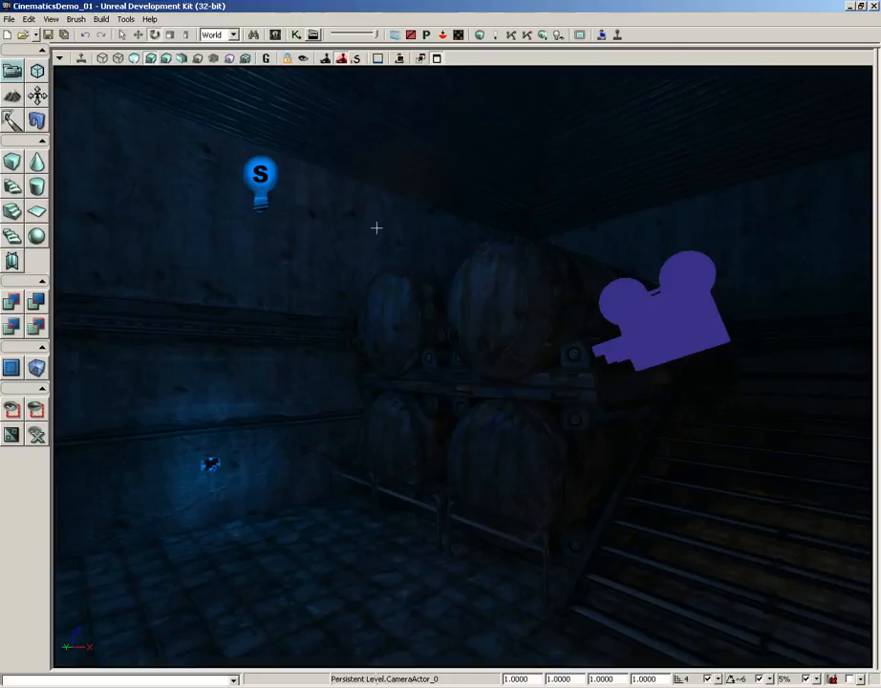
- Open Kismet and add a new Matinee object to the main sequence
{"action": "left_click", "coordinate": [296, 35]}
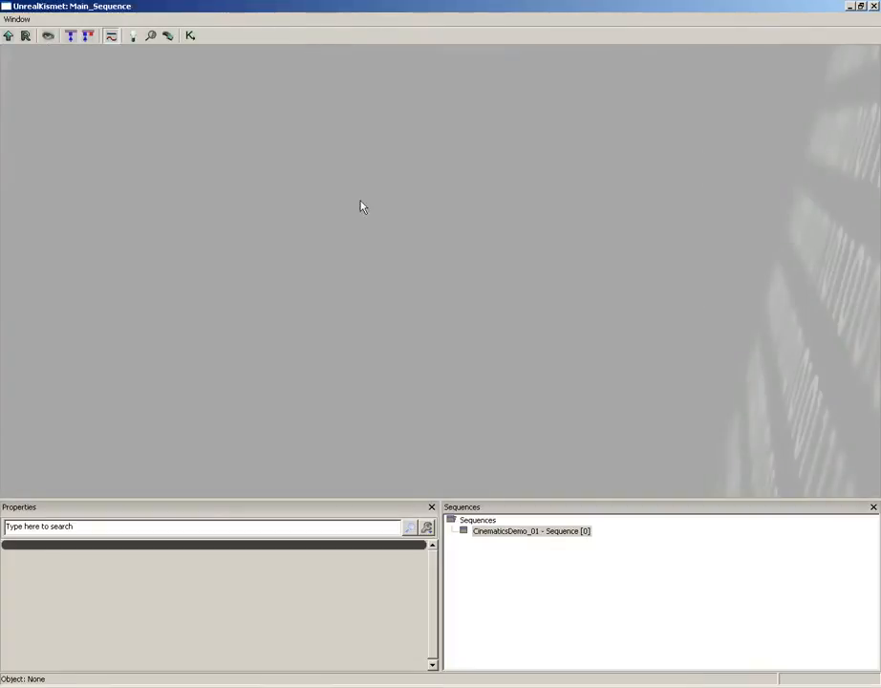
{"action": "right_click", "coordinate": [336, 193]}
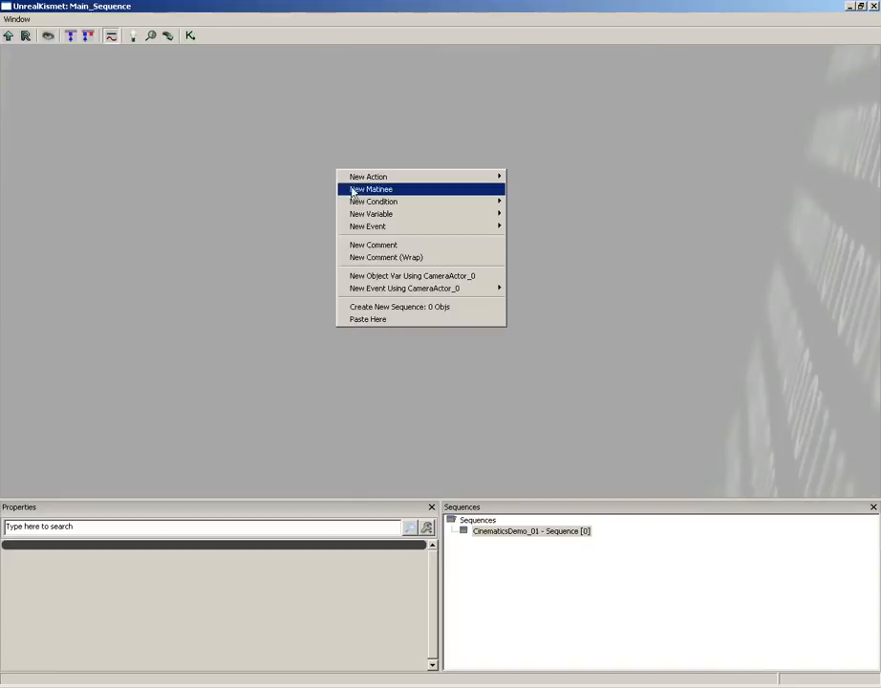
{"action": "left_click", "coordinate": [360, 189]}
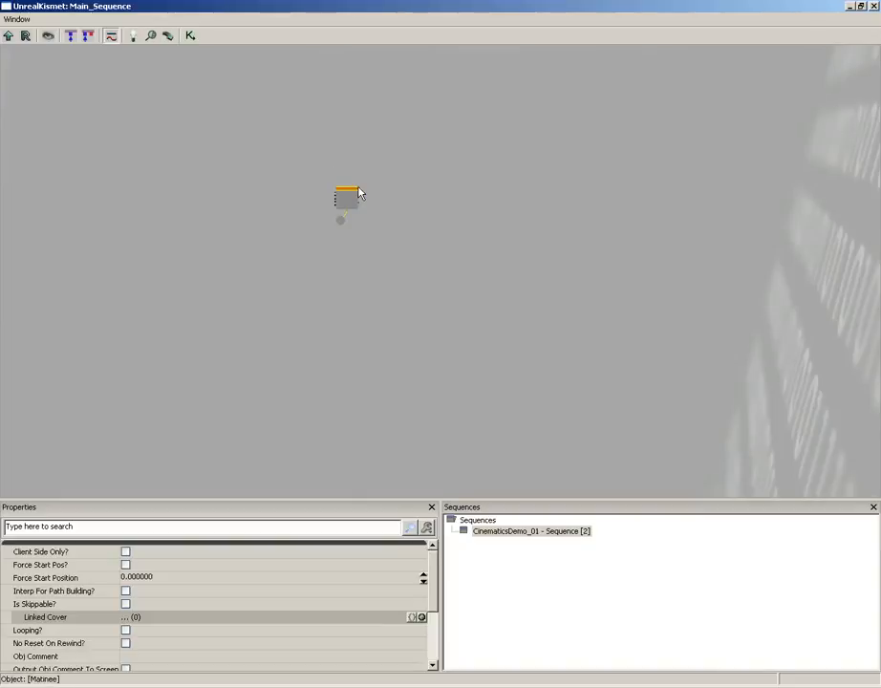
{"action": "scroll", "coordinate": [389, 284], "scroll_direction": "up", "scroll_amount": 5}
{"action": "left_click_drag", "start_coordinate": [379, 181], "coordinate": [614, 356]}
{"action": "scroll", "coordinate": [635, 423], "scroll_direction": "up", "scroll_amount": 4}
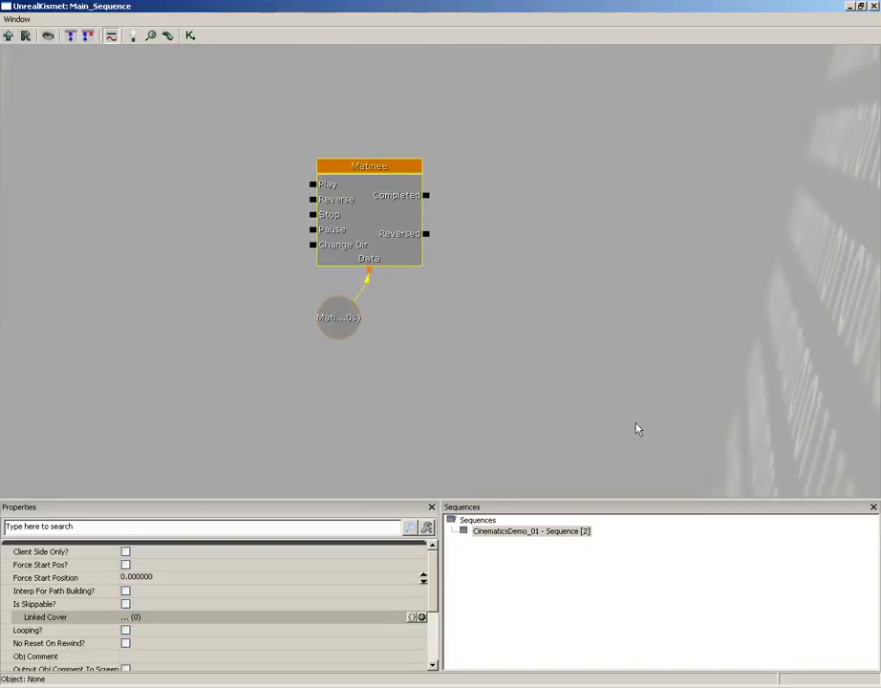
- Open the new Matinee for editing and close Kismet, keeping the Matinee window over the level viewport
{"action": "double_click", "coordinate": [370, 217]}
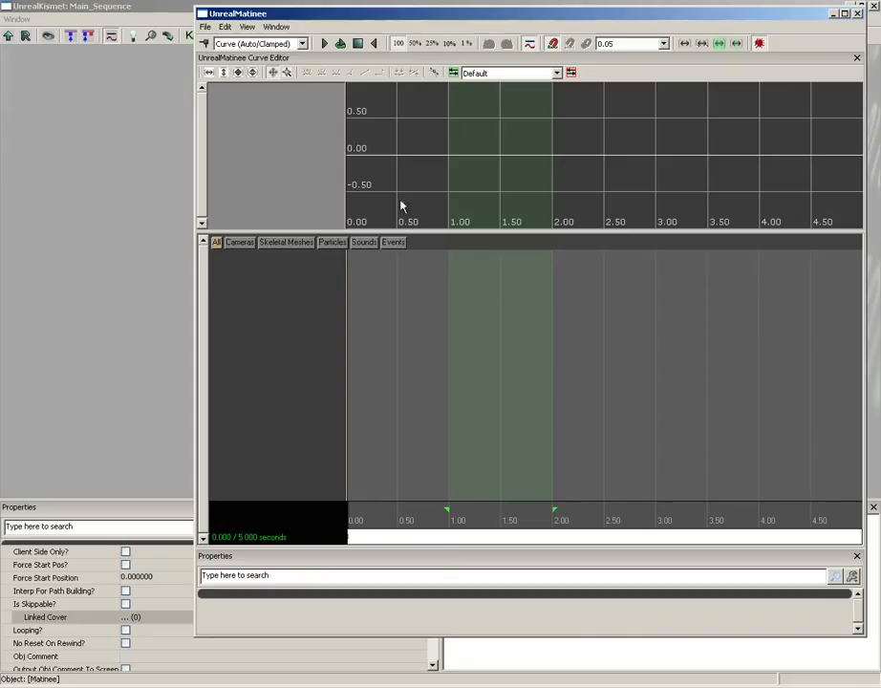
{"action": "left_click_drag", "start_coordinate": [810, 19], "coordinate": [791, 29]}
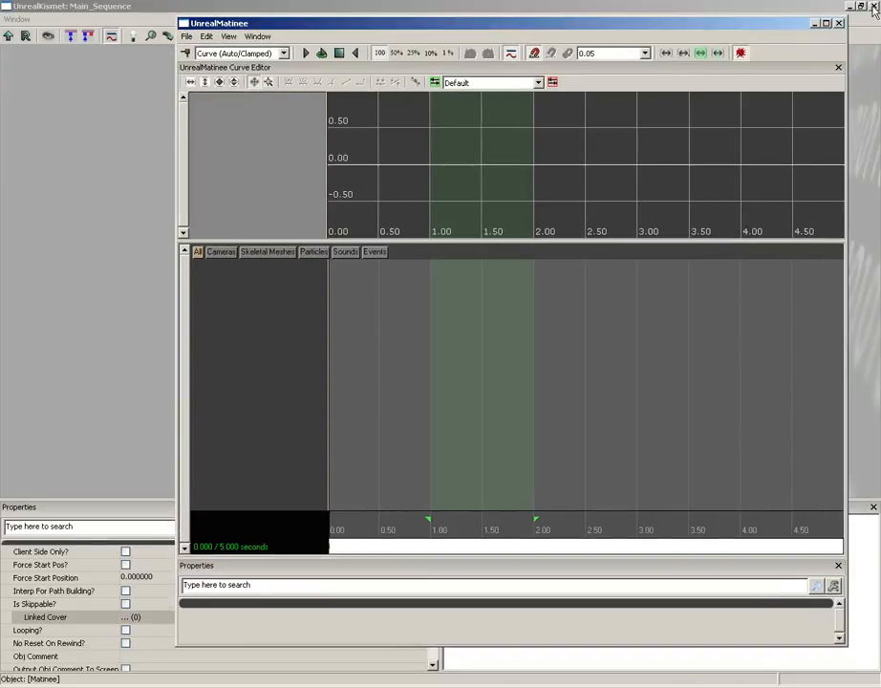
{"action": "left_click", "coordinate": [873, 7]}
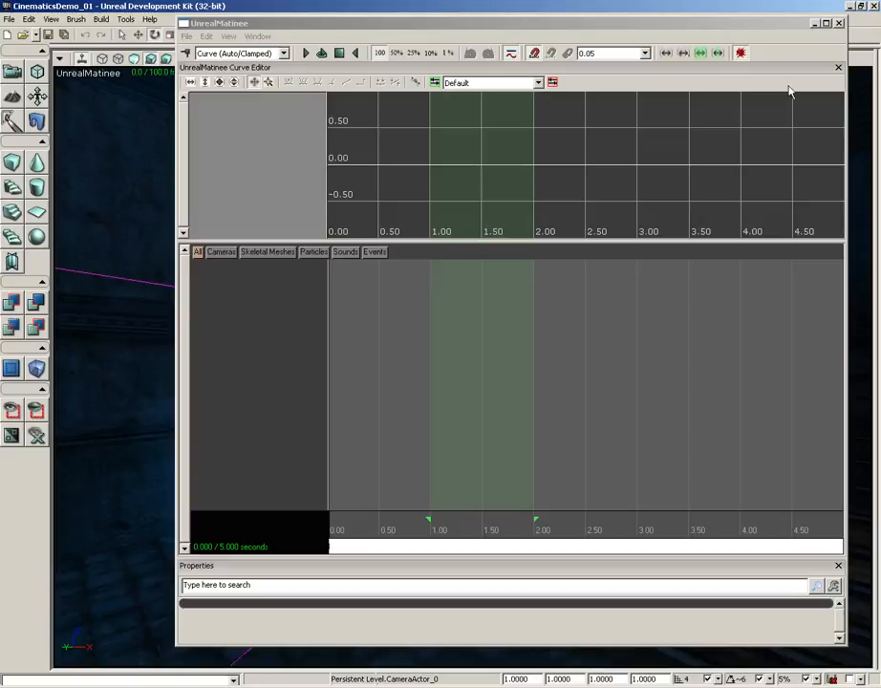
{"action": "left_click", "coordinate": [377, 28]}
{"action": "left_click_drag", "start_coordinate": [377, 29], "coordinate": [800, 54]}
{"action": "mouse_move", "coordinate": [487, 202]}
{"action": "left_mouse_down"}
{"action": "mouse_move", "coordinate": [589, 178]}
{"action": "mouse_move", "coordinate": [492, 201]}
{"action": "left_mouse_up"}
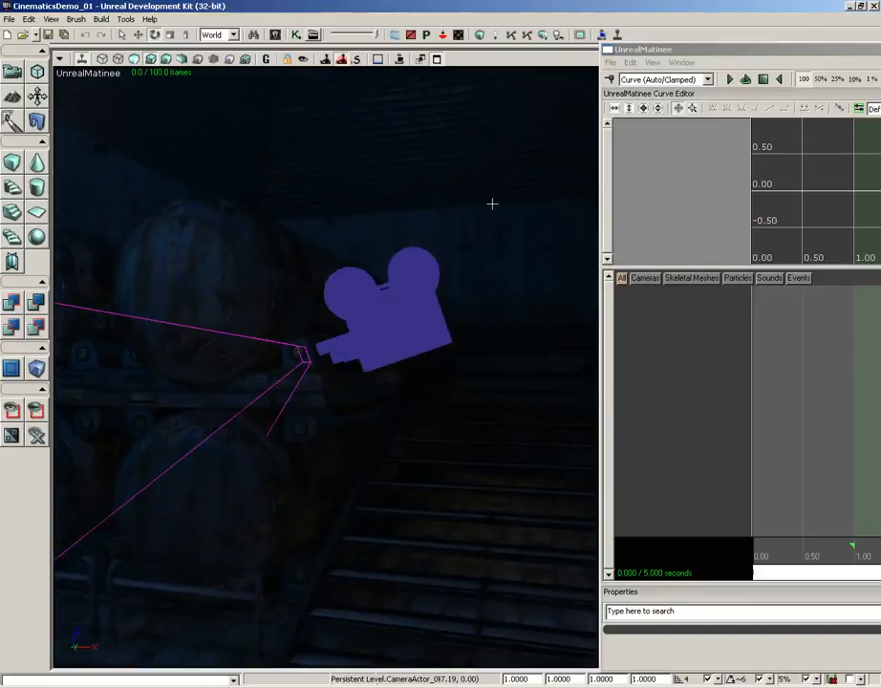
{"action": "left_click_drag", "start_coordinate": [760, 50], "coordinate": [307, 45]}
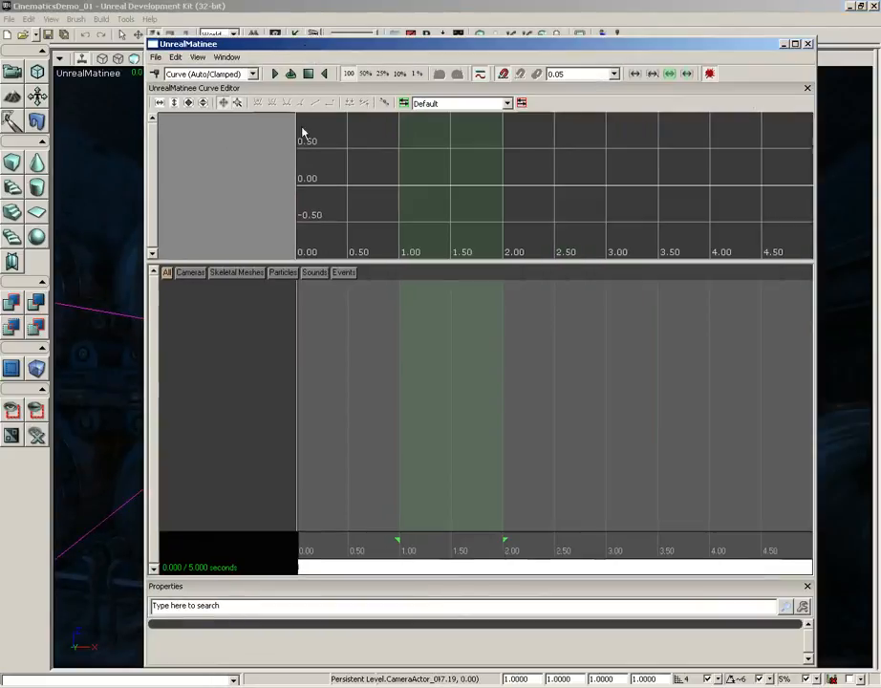
- Add a new camera group named ActionCam for the selected camera and inspect its Movement and FOVAngle tracks
{"action": "right_click", "coordinate": [207, 286]}
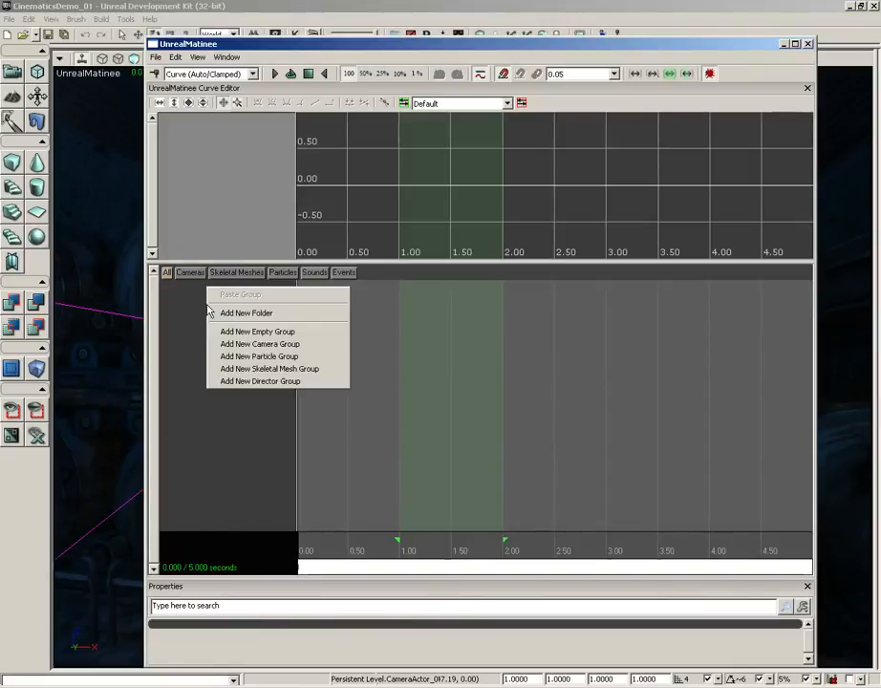
{"action": "left_click", "coordinate": [296, 346]}
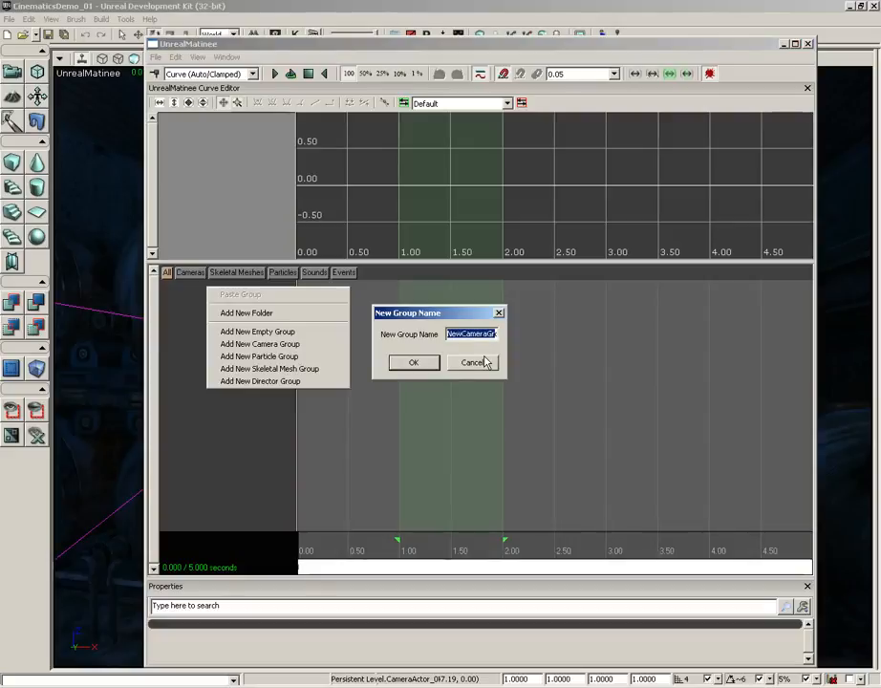
{"action": "type", "text": "ActionCam"}
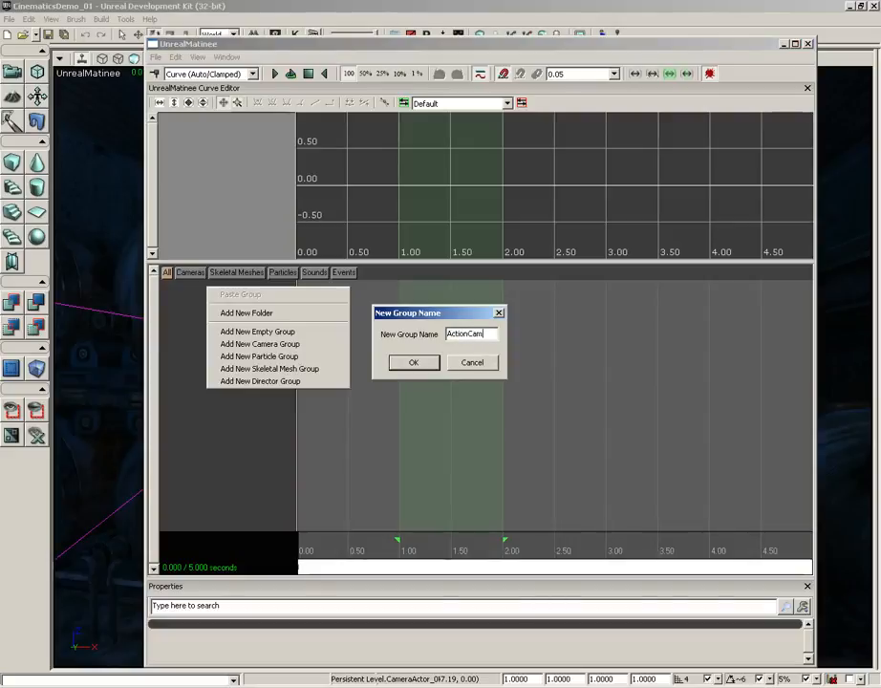
{"action": "left_click", "coordinate": [425, 363]}
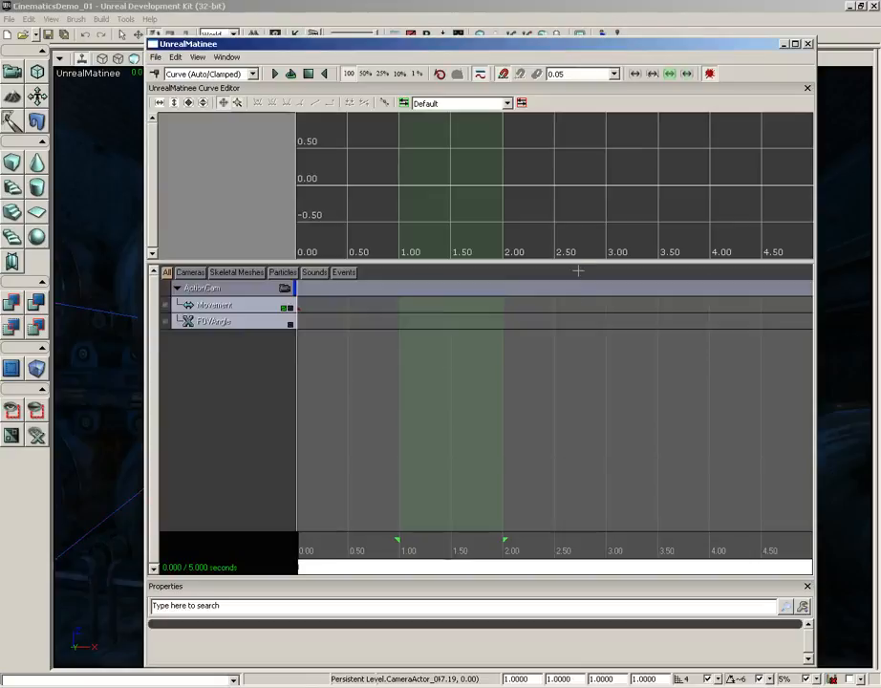
{"action": "left_click", "coordinate": [256, 309]}
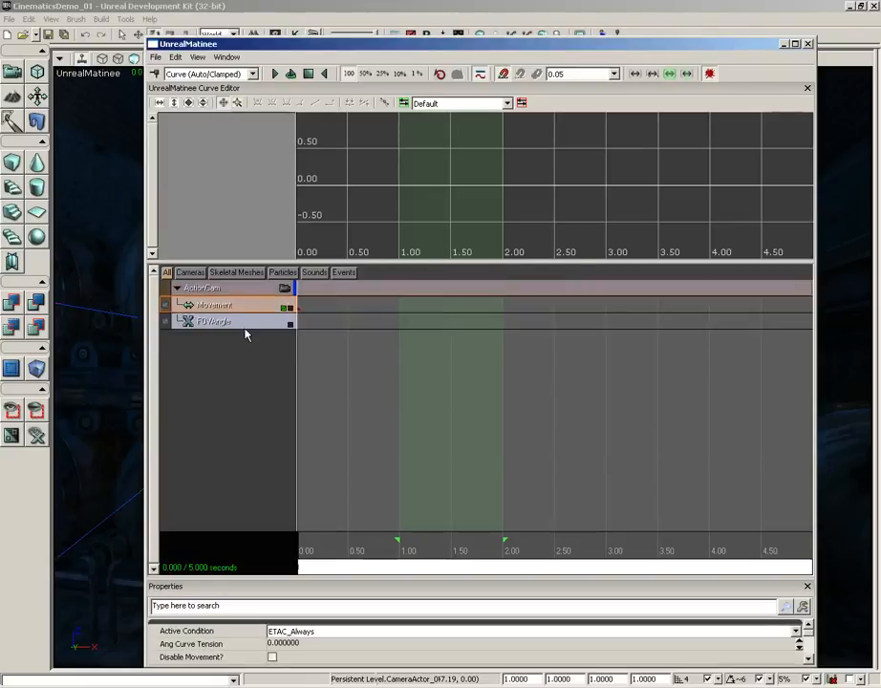
{"action": "left_click", "coordinate": [245, 328]}
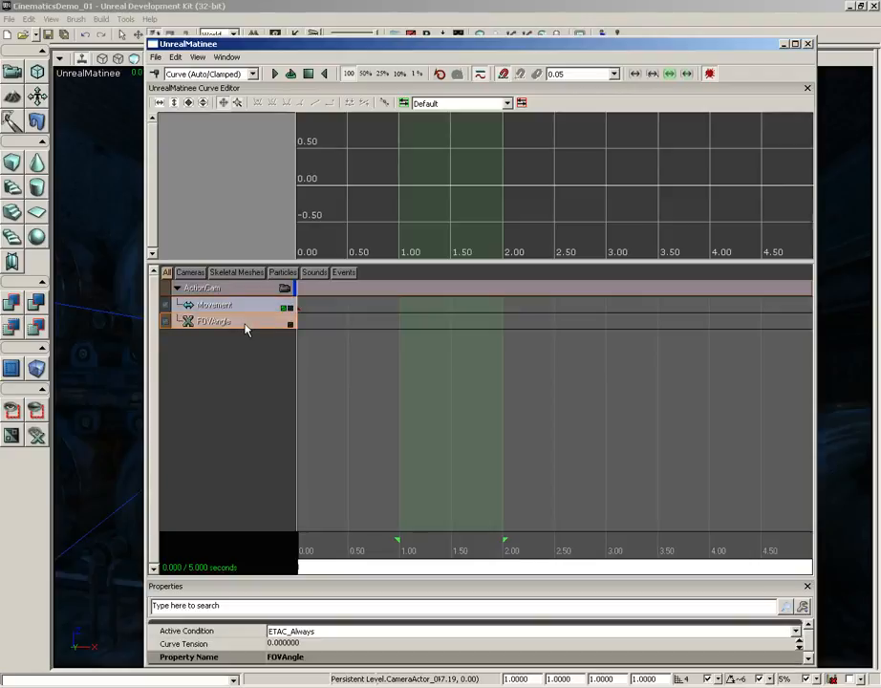
- Move the Matinee window aside and restore the multi-viewport layout, with the camera actor in view in the wireframe and perspective viewports
{"action": "left_click_drag", "start_coordinate": [345, 44], "coordinate": [673, 50]}
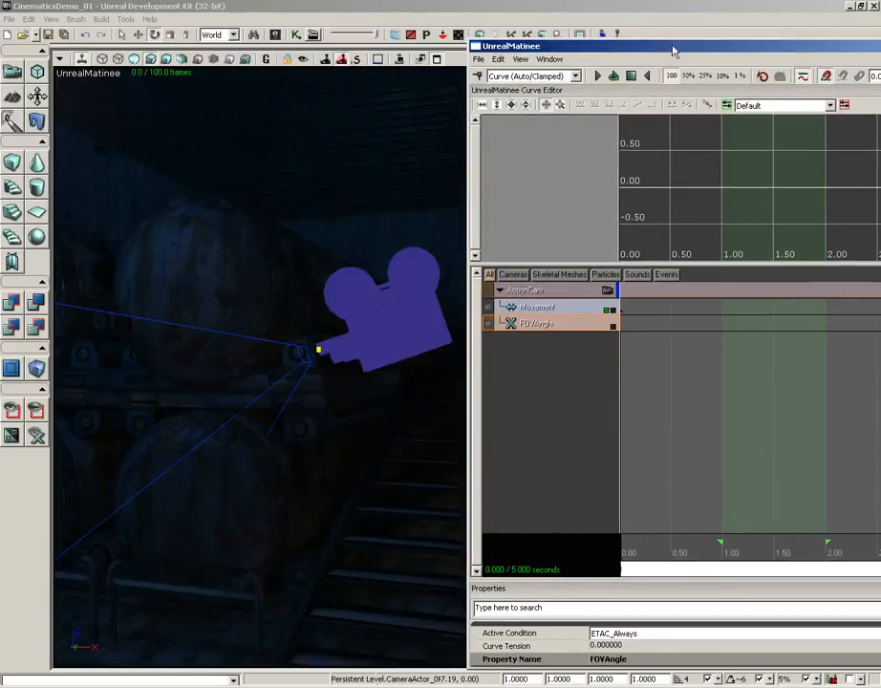
{"action": "left_click", "coordinate": [437, 58]}
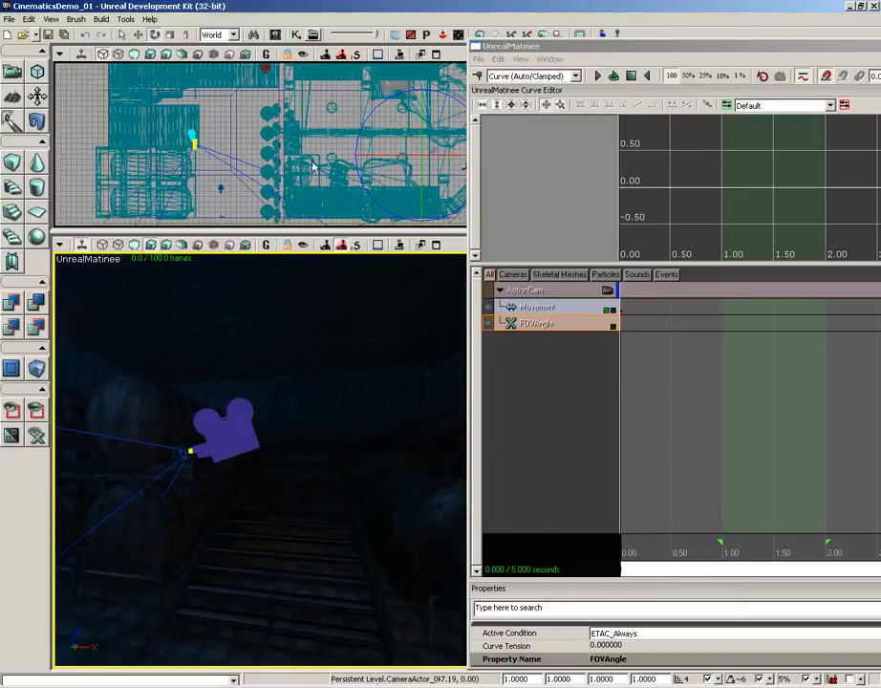
{"action": "mouse_move", "coordinate": [306, 162]}
{"action": "left_mouse_down"}
{"action": "mouse_move", "coordinate": [360, 186]}
{"action": "mouse_move", "coordinate": [310, 155]}
{"action": "left_mouse_up"}
{"action": "left_click_drag", "start_coordinate": [327, 307], "coordinate": [387, 386]}
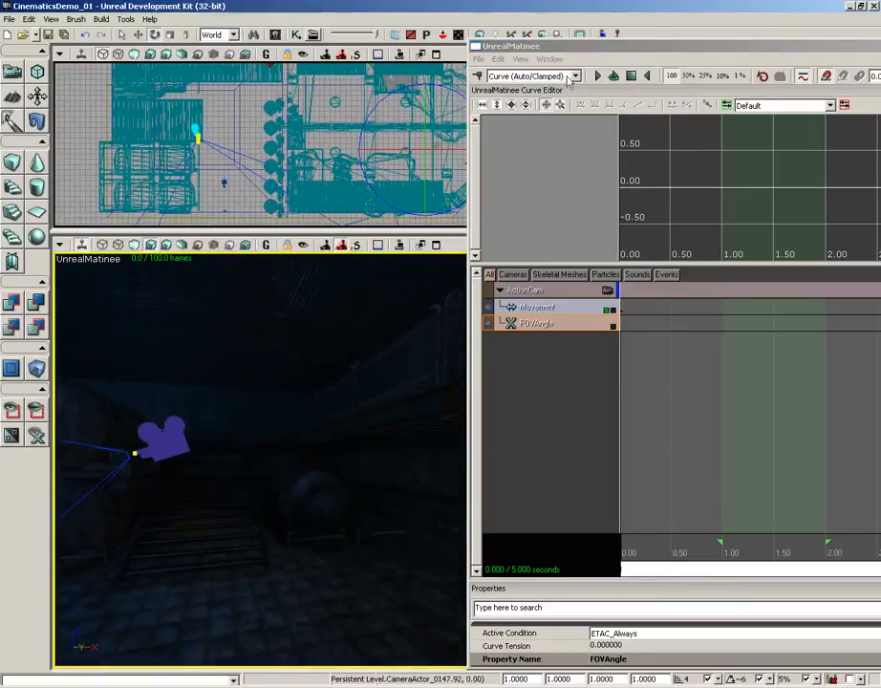
- Narrow the perspective viewport and fit the resized Matinee window beside it, with both fully visible
{"action": "left_click_drag", "start_coordinate": [550, 45], "coordinate": [631, 44]}
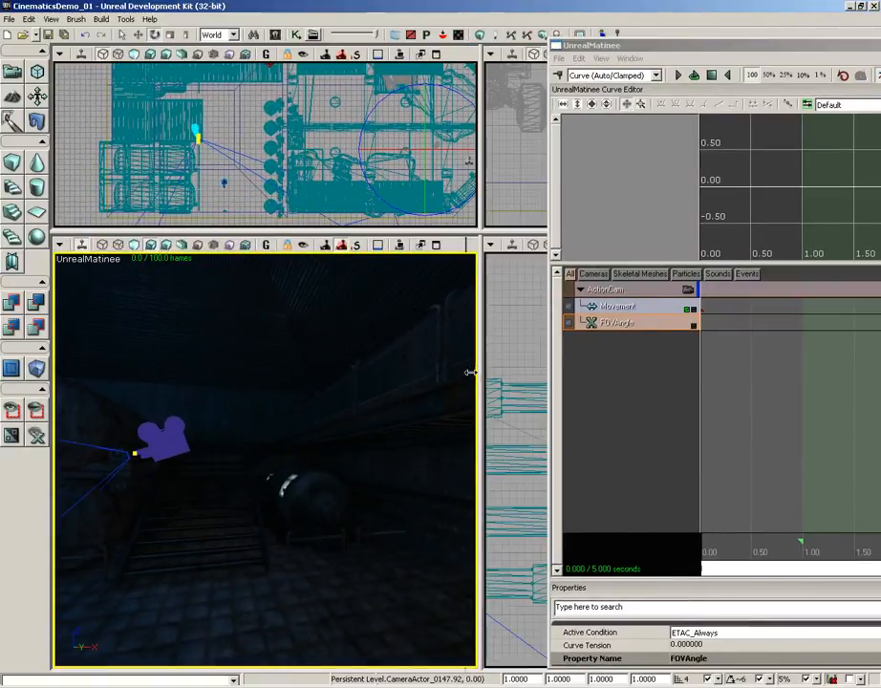
{"action": "left_click_drag", "start_coordinate": [472, 369], "coordinate": [421, 370]}
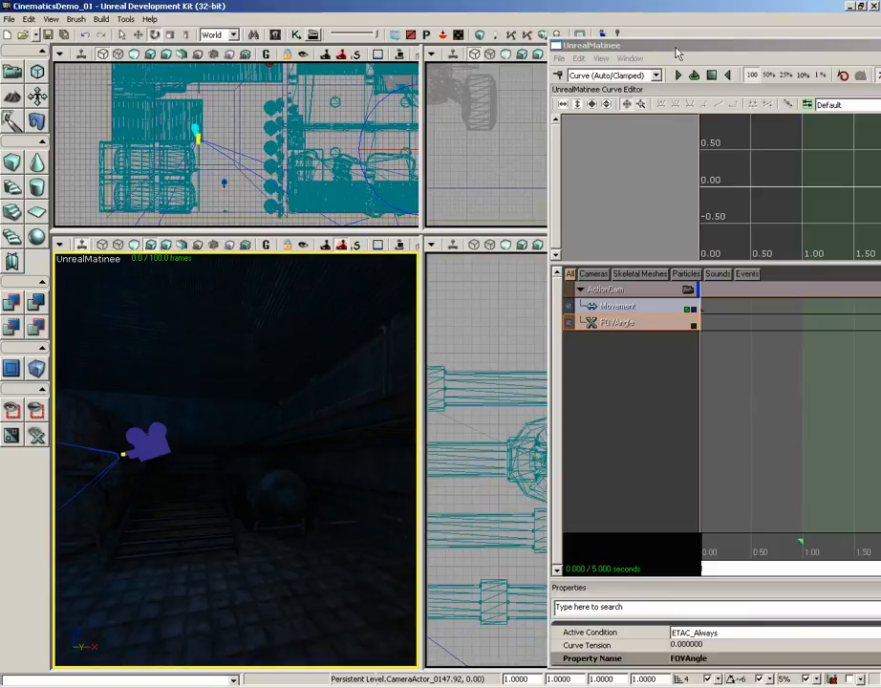
{"action": "left_click_drag", "start_coordinate": [680, 46], "coordinate": [339, 27]}
{"action": "left_click_drag", "start_coordinate": [212, 310], "coordinate": [445, 348]}
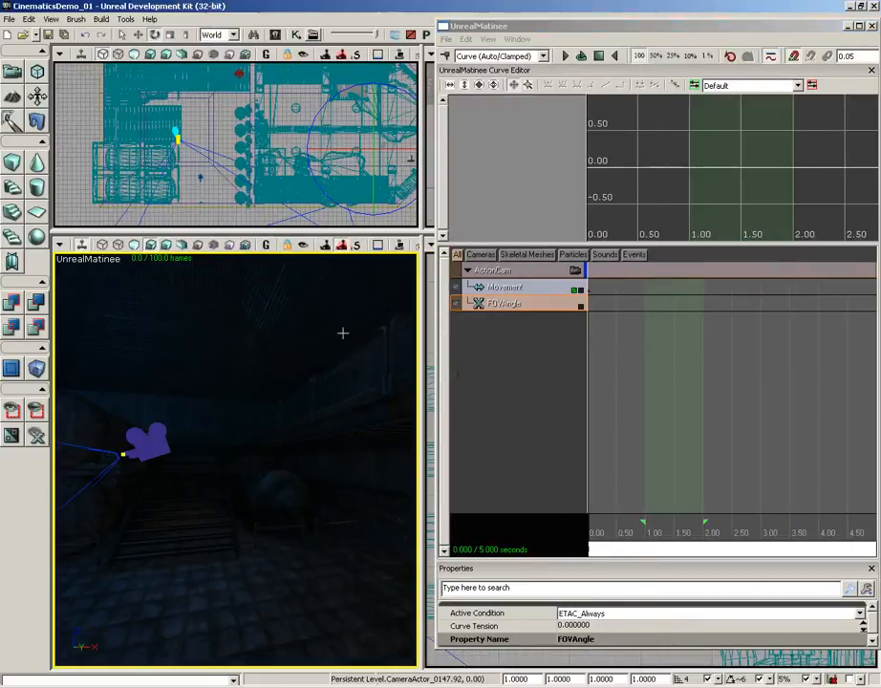
- View the camera actor up close and look through the ActionCam group's camera in the perspective viewport
{"action": "left_click_drag", "start_coordinate": [342, 335], "coordinate": [332, 429]}
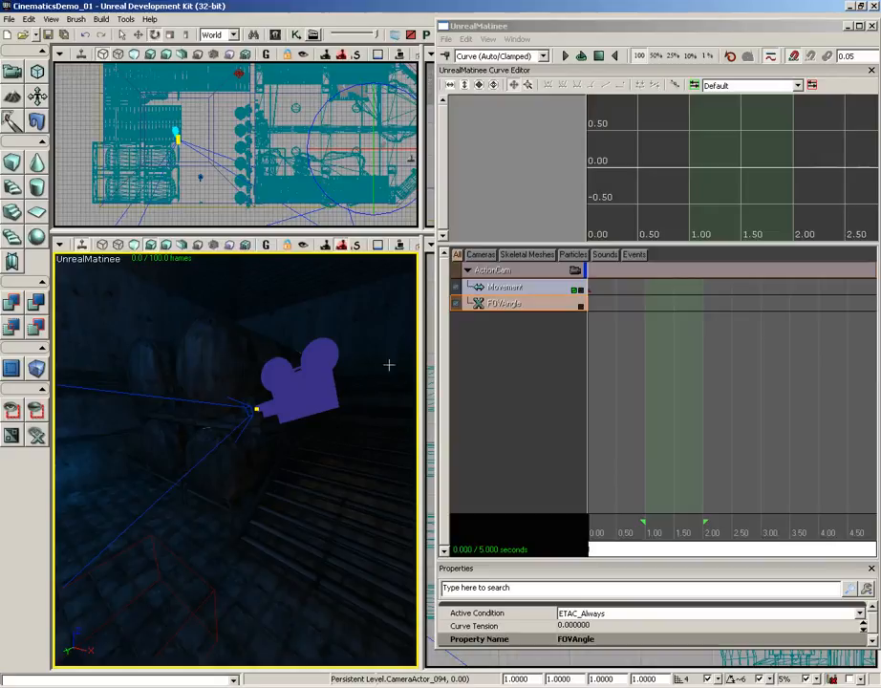
{"action": "left_click", "coordinate": [497, 271]}
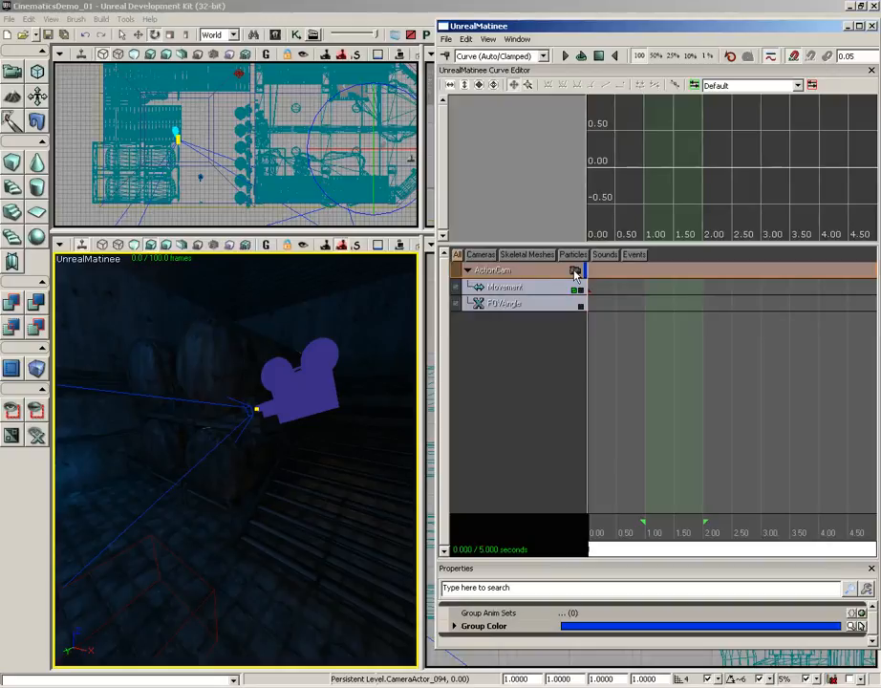
{"action": "left_click", "coordinate": [574, 271]}
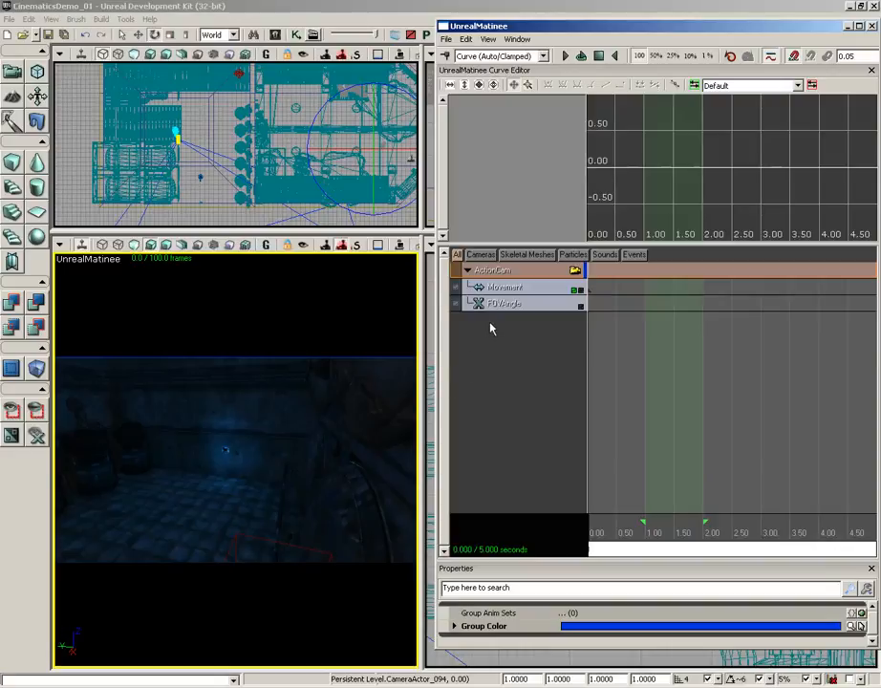
- Add a key at 0 seconds on the FOVAngle track and set its value to 45
{"action": "left_click", "coordinate": [523, 305]}
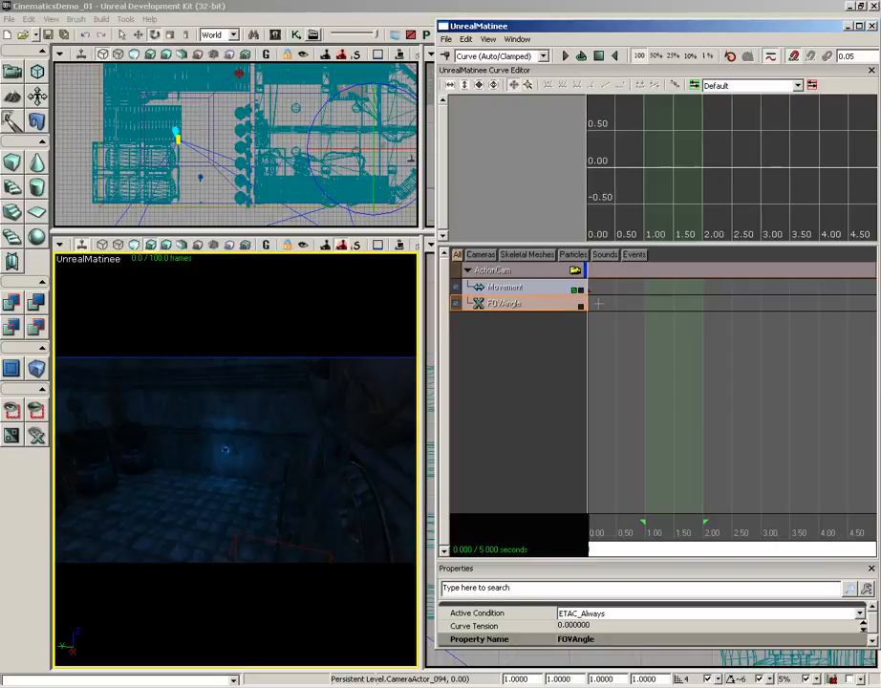
{"action": "key", "text": "Return"}
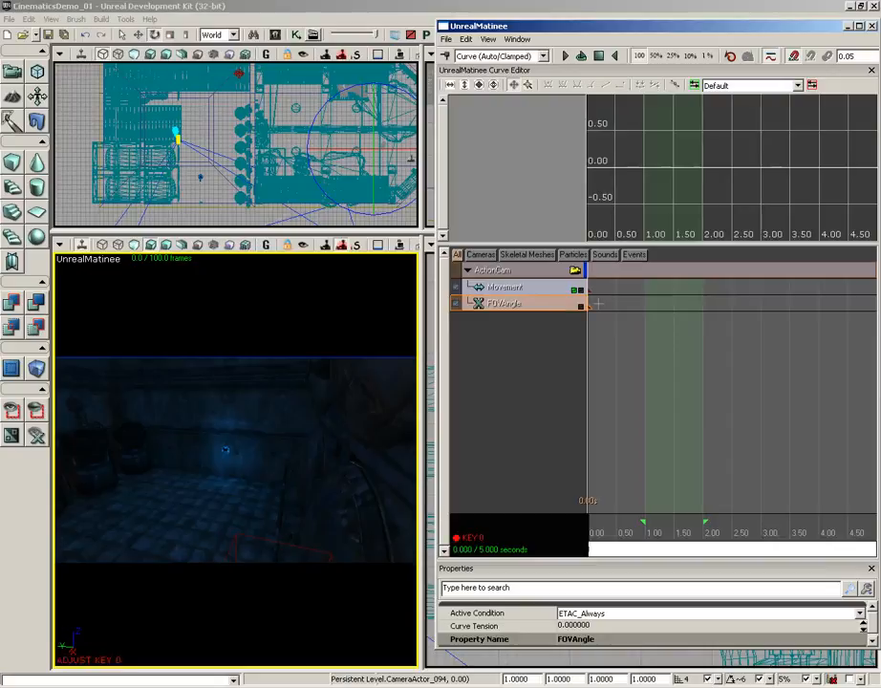
{"action": "left_click_drag", "start_coordinate": [606, 341], "coordinate": [646, 325]}
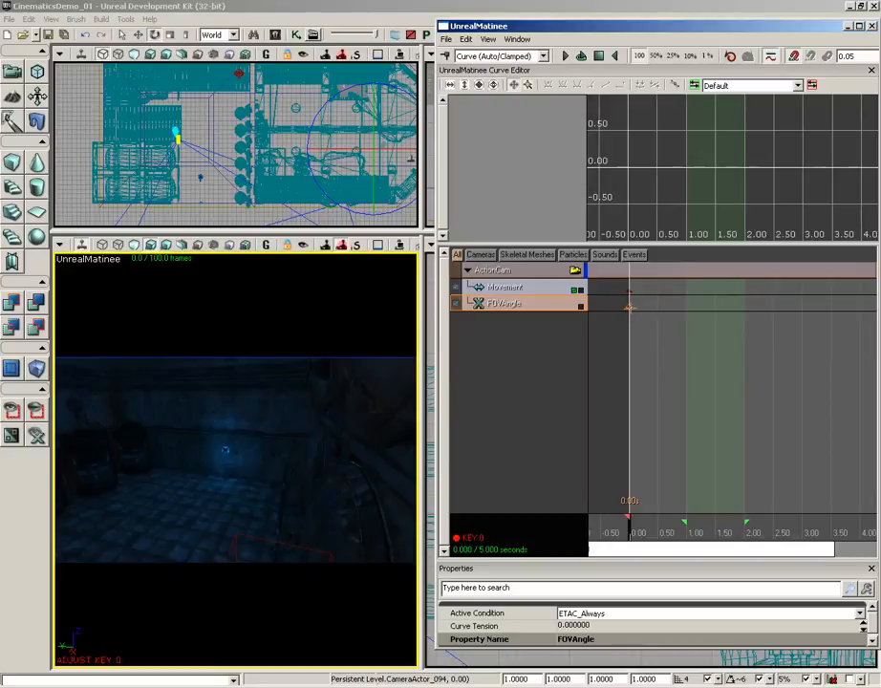
{"action": "right_click", "coordinate": [628, 306]}
{"action": "left_click", "coordinate": [650, 323]}
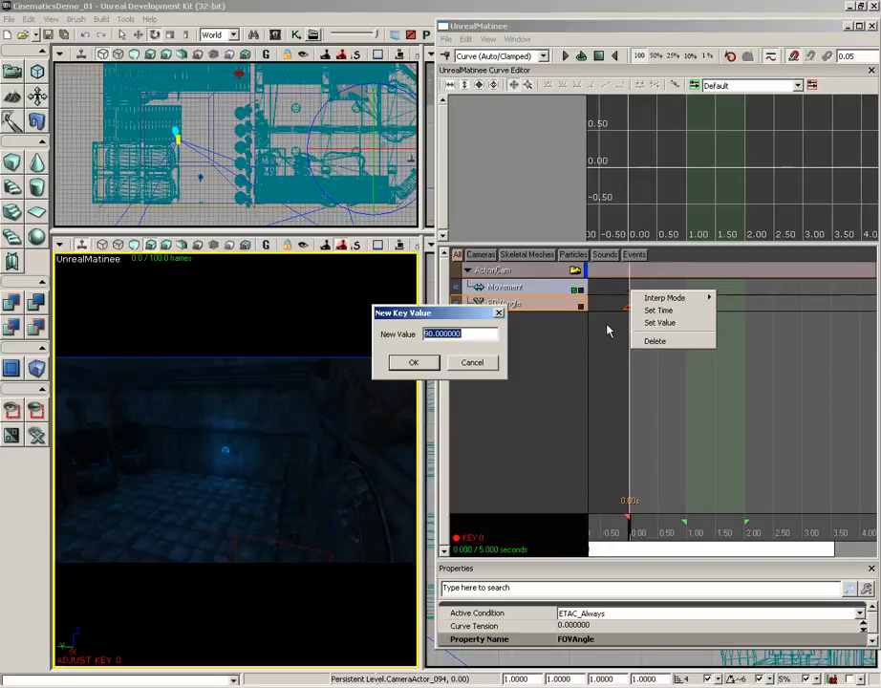
{"action": "type", "text": "60"}
{"action": "key", "text": "Return"}
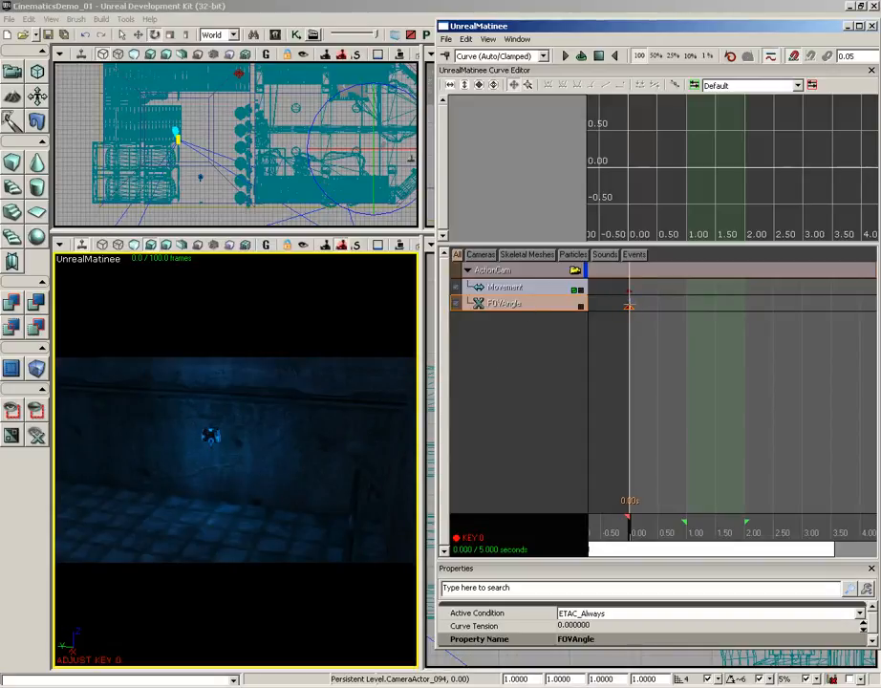
- Set the value of the FOVAngle key at 0 seconds to 35
{"action": "right_click", "coordinate": [629, 306]}
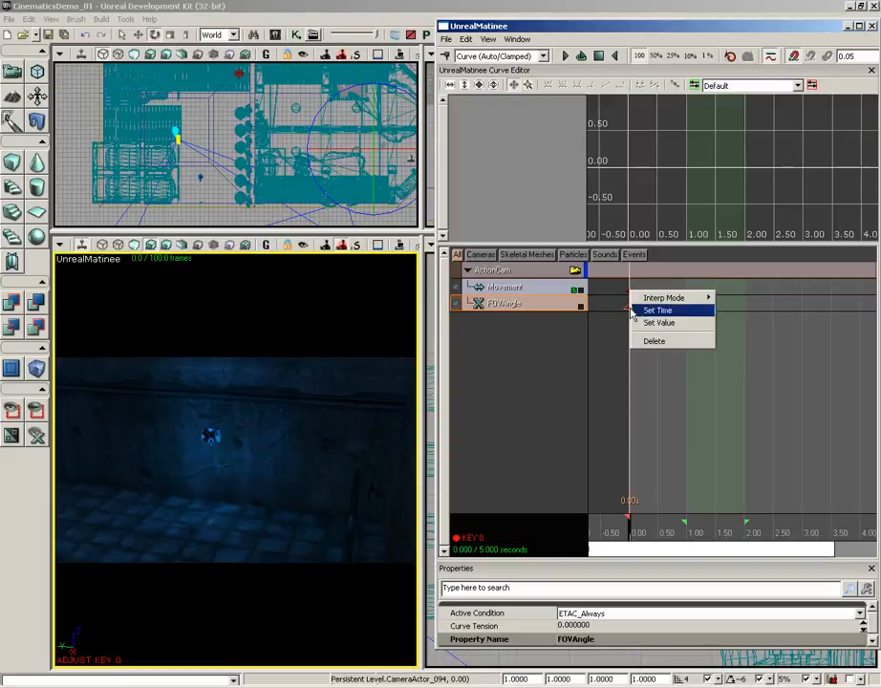
{"action": "left_click", "coordinate": [658, 323]}
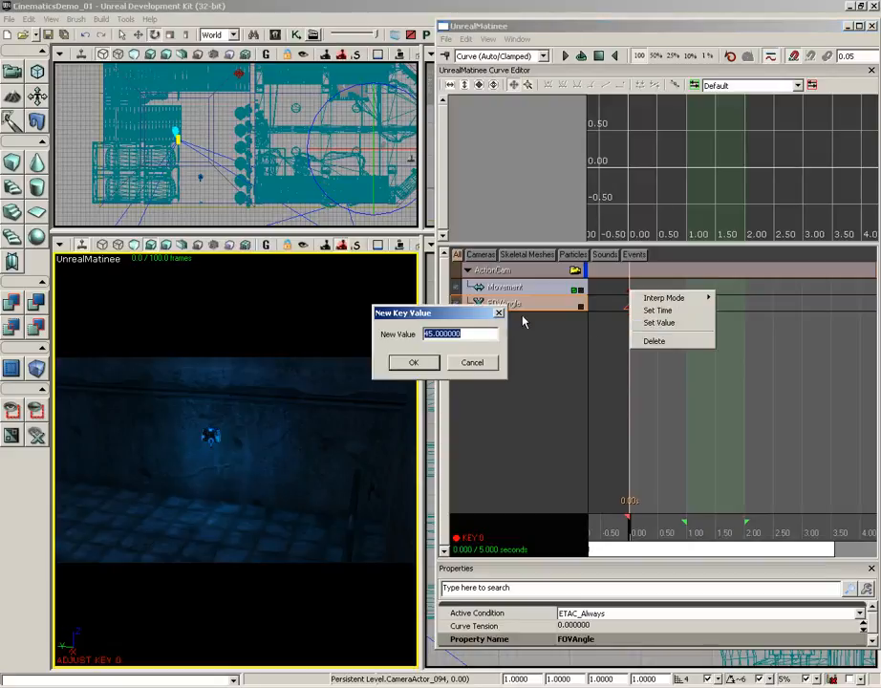
{"action": "type", "text": "90"}
{"action": "key", "text": "Return"}
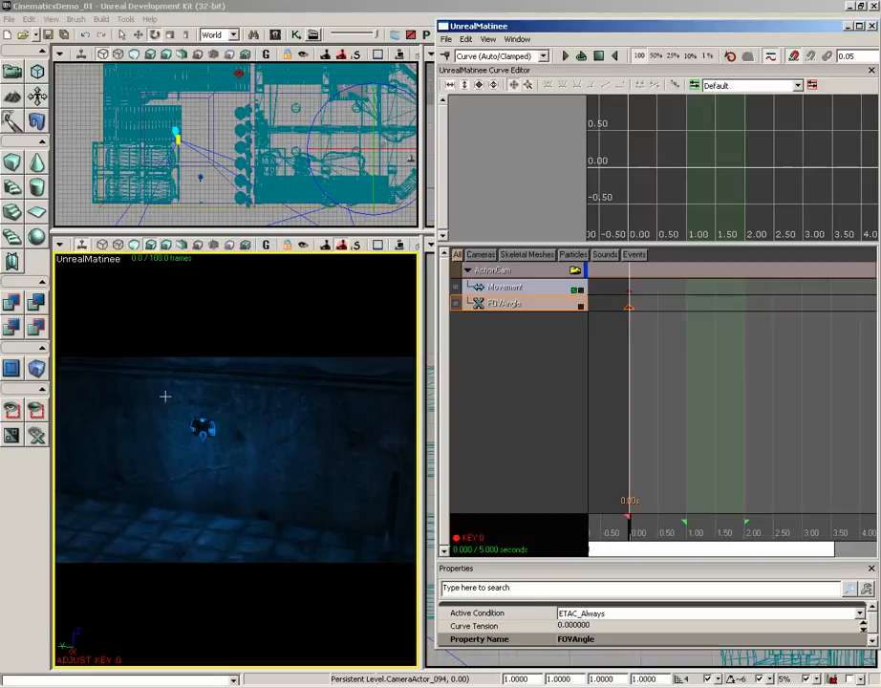
- Try to re-aim the camera slightly on the Movement track's key at 0 seconds
{"action": "left_click", "coordinate": [615, 289]}
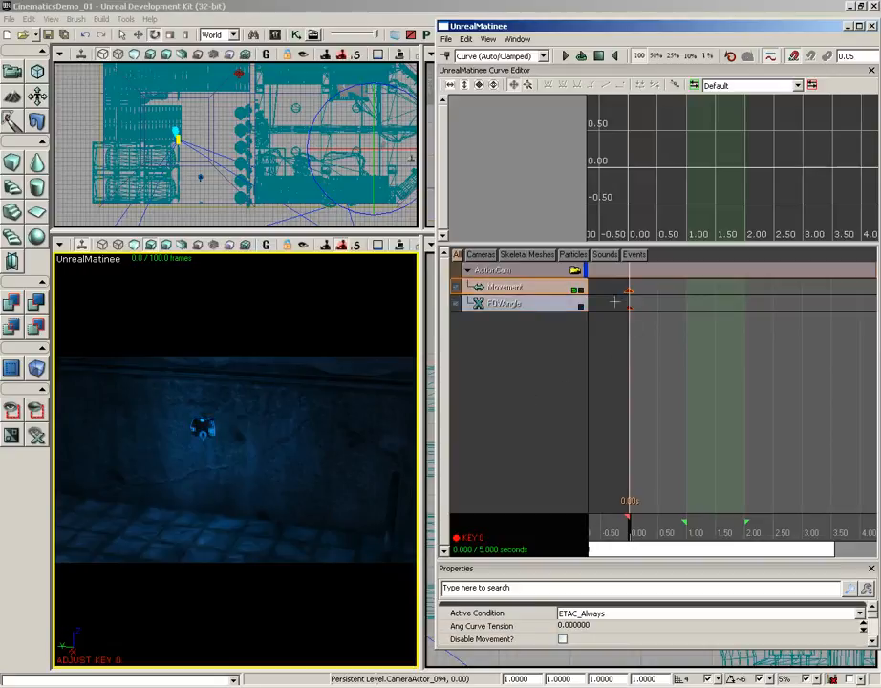
{"action": "right_click", "coordinate": [274, 363]}
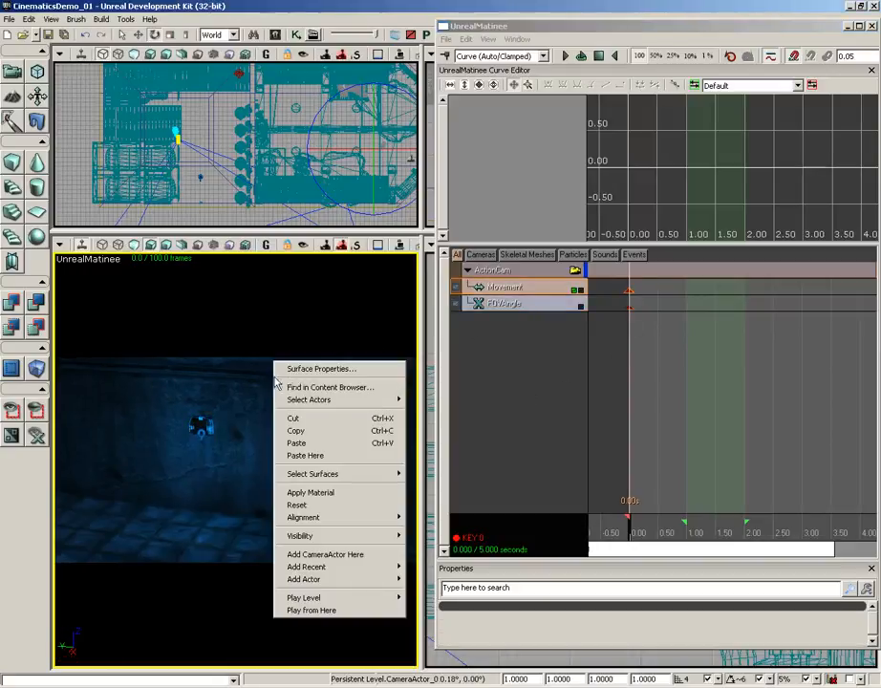
{"action": "left_click", "coordinate": [631, 291]}
{"action": "left_click_drag", "start_coordinate": [319, 396], "coordinate": [262, 399]}
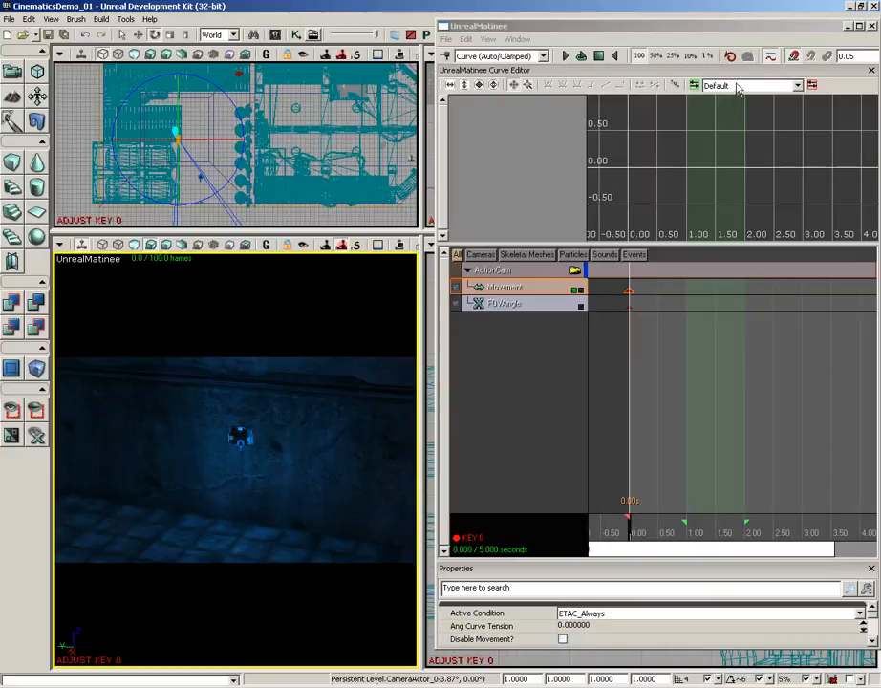
- Choose a timeline snap size of 0.05 with snapping on, keeping the Matinee window beside the camera view
{"action": "left_click_drag", "start_coordinate": [824, 29], "coordinate": [675, 29]}
{"action": "left_click_drag", "start_coordinate": [730, 143], "coordinate": [854, 144]}
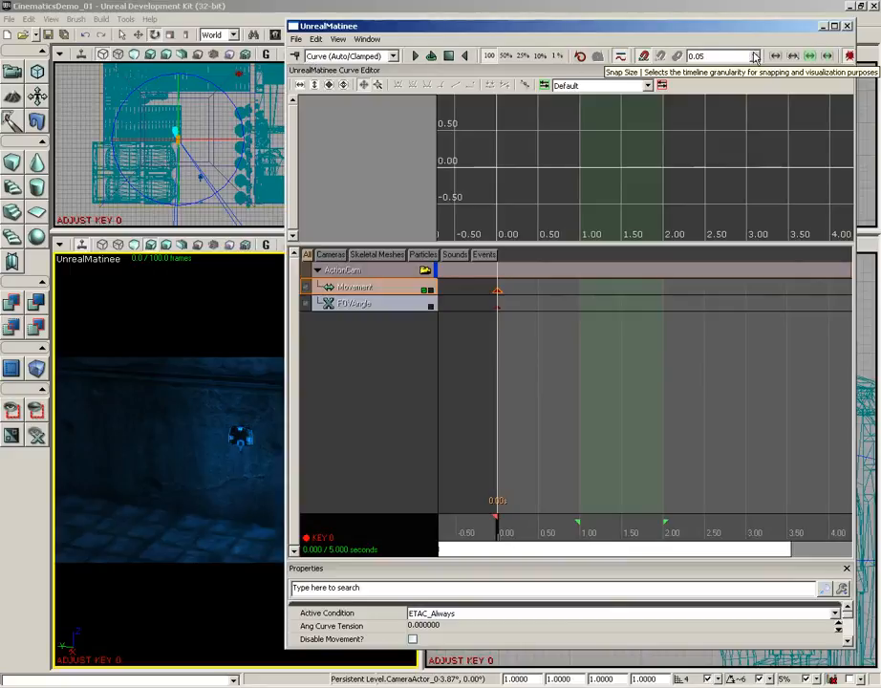
{"action": "left_click", "coordinate": [755, 57]}
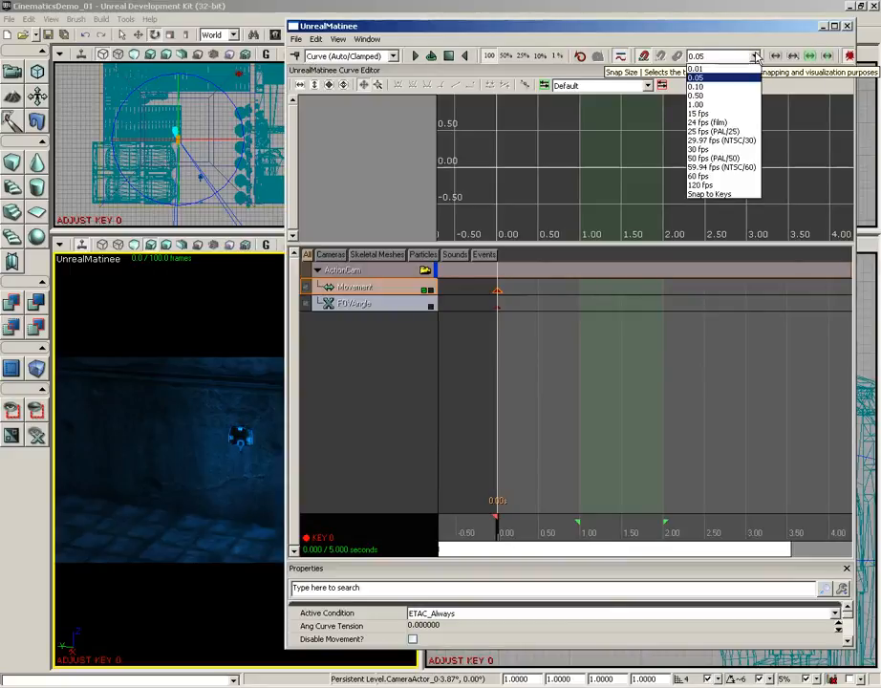
{"action": "left_click", "coordinate": [697, 78]}
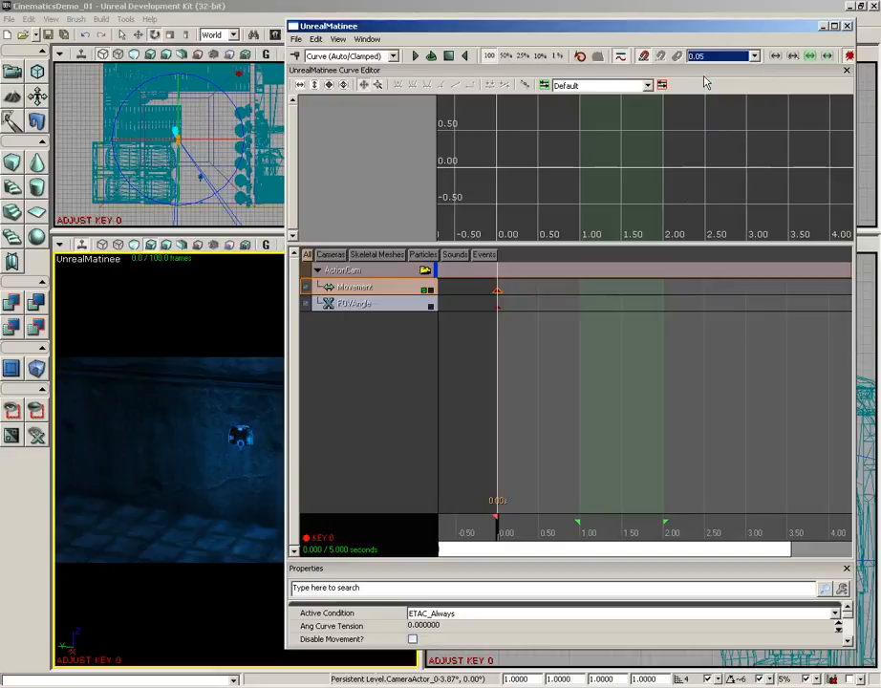
{"action": "left_click", "coordinate": [643, 58]}
{"action": "left_click_drag", "start_coordinate": [285, 159], "coordinate": [425, 160]}
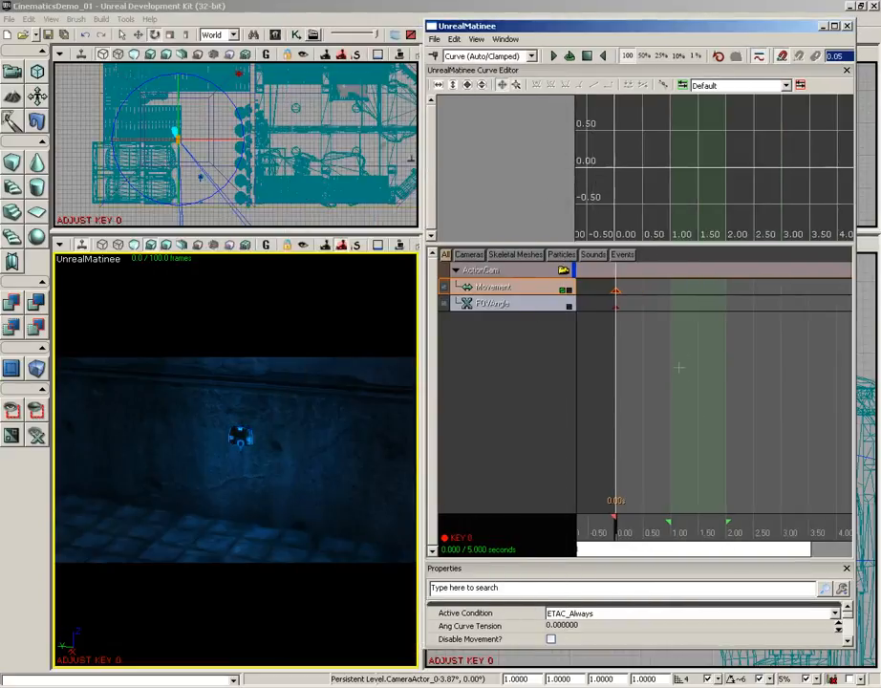
- Move the Matinee time cursor to about 0.5 seconds
{"action": "left_click", "coordinate": [621, 533]}
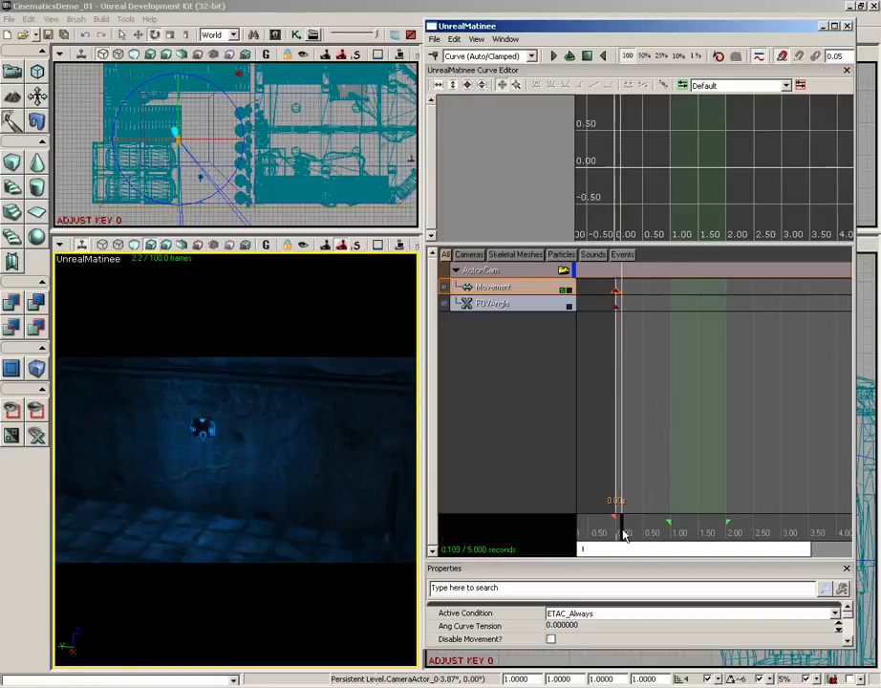
{"action": "left_click_drag", "start_coordinate": [623, 535], "coordinate": [631, 536]}
{"action": "left_click_drag", "start_coordinate": [637, 538], "coordinate": [643, 538]}
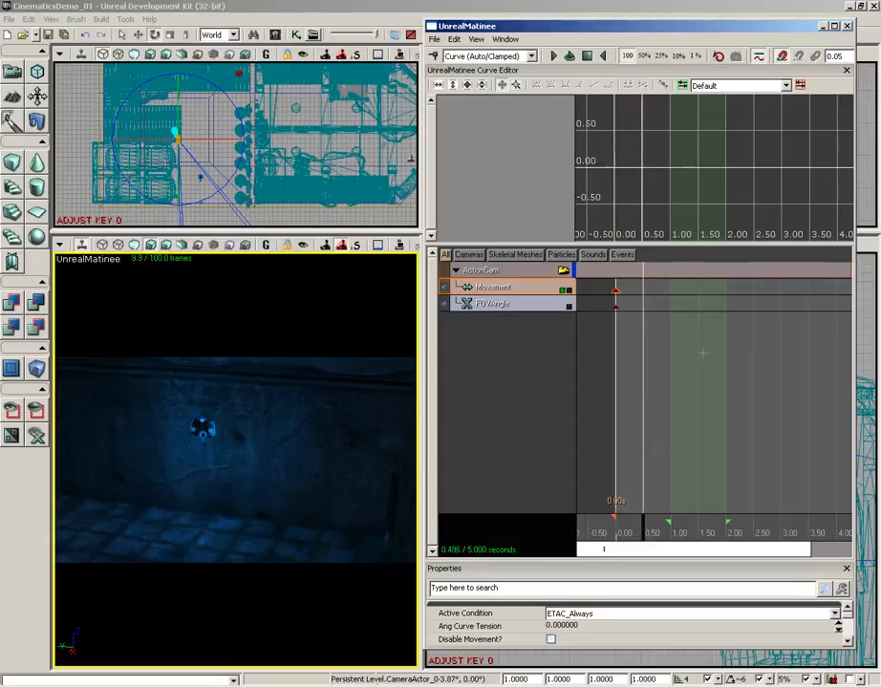
- Try a Movement key at 0.5 seconds with a re-aimed camera, and delete that key
{"action": "key", "text": "Return"}
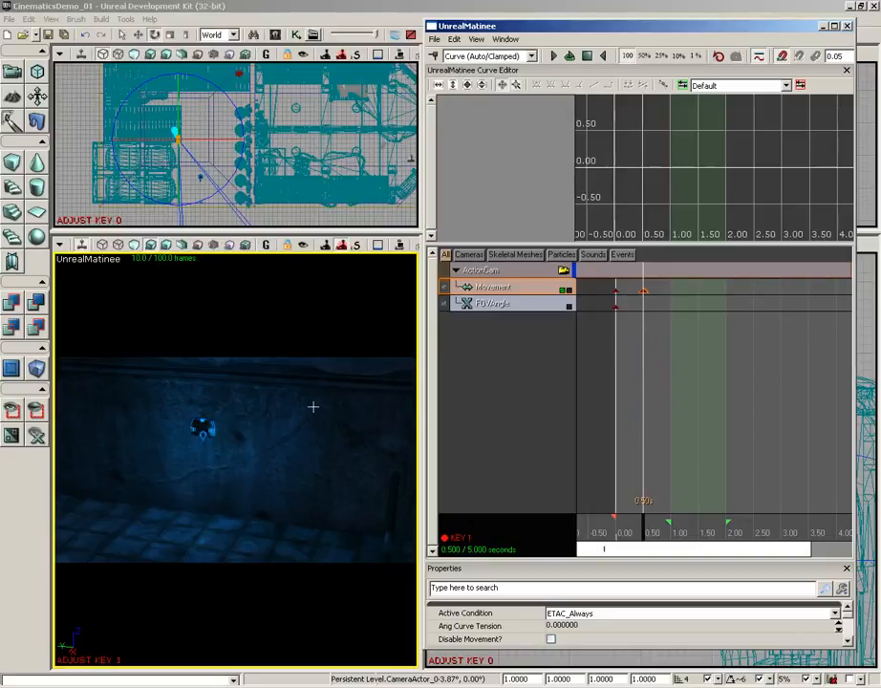
{"action": "left_click_drag", "start_coordinate": [258, 437], "coordinate": [198, 369]}
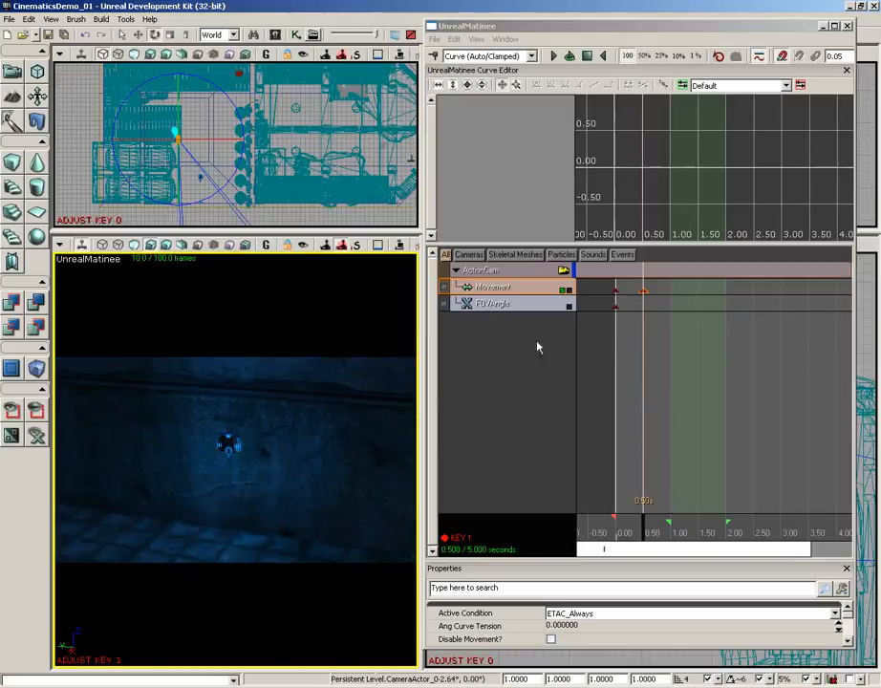
{"action": "left_click", "coordinate": [645, 290]}
{"action": "key", "text": "Delete"}
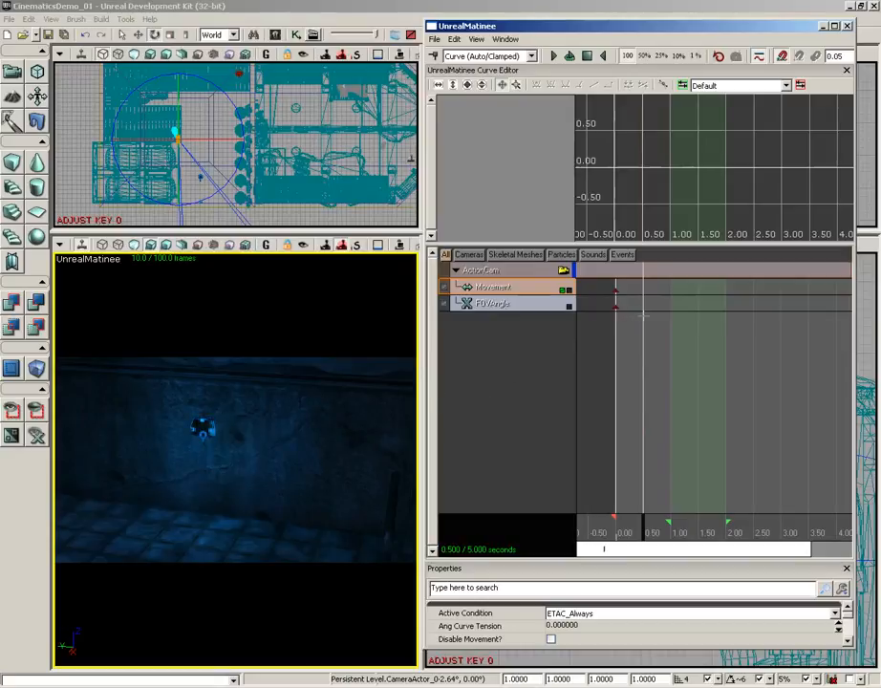
- Add a key at 0.5 seconds on the FOVAngle track and set its value to 90
{"action": "left_click", "coordinate": [506, 303]}
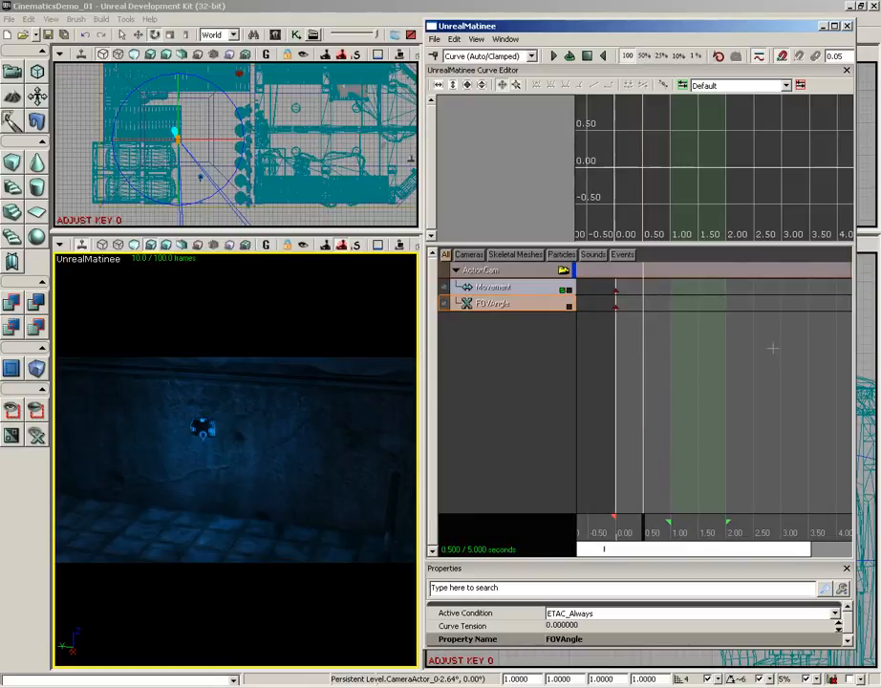
{"action": "key", "text": "Return"}
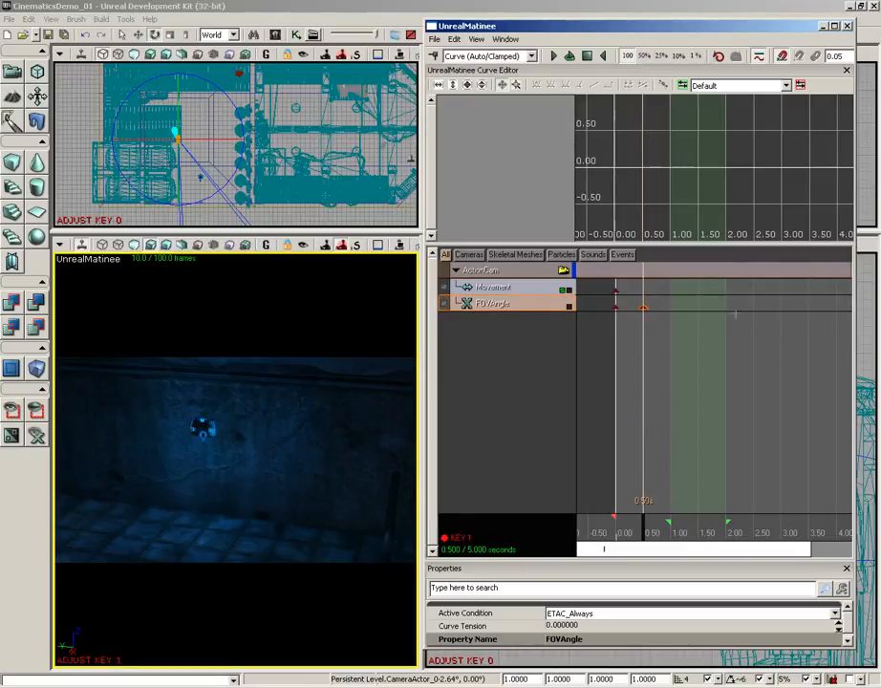
{"action": "right_click", "coordinate": [643, 306]}
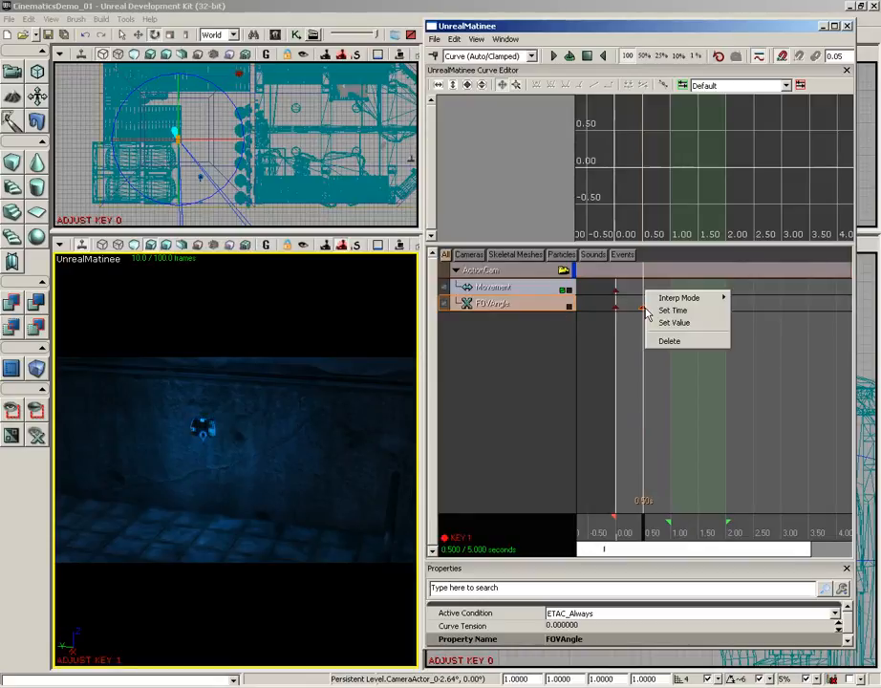
{"action": "left_click", "coordinate": [673, 323]}
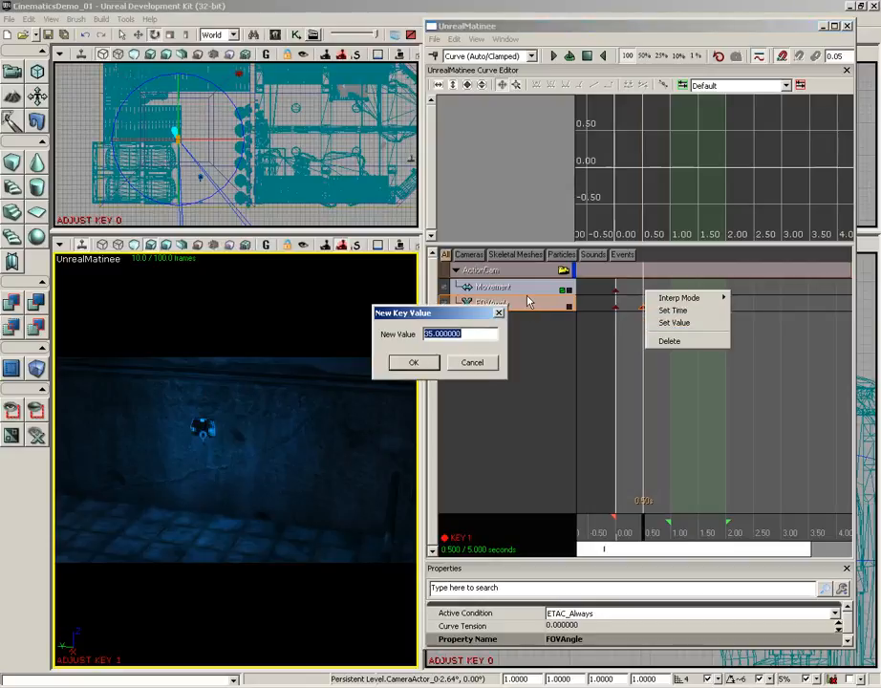
{"action": "type", "text": "90"}
{"action": "key", "text": "Return"}
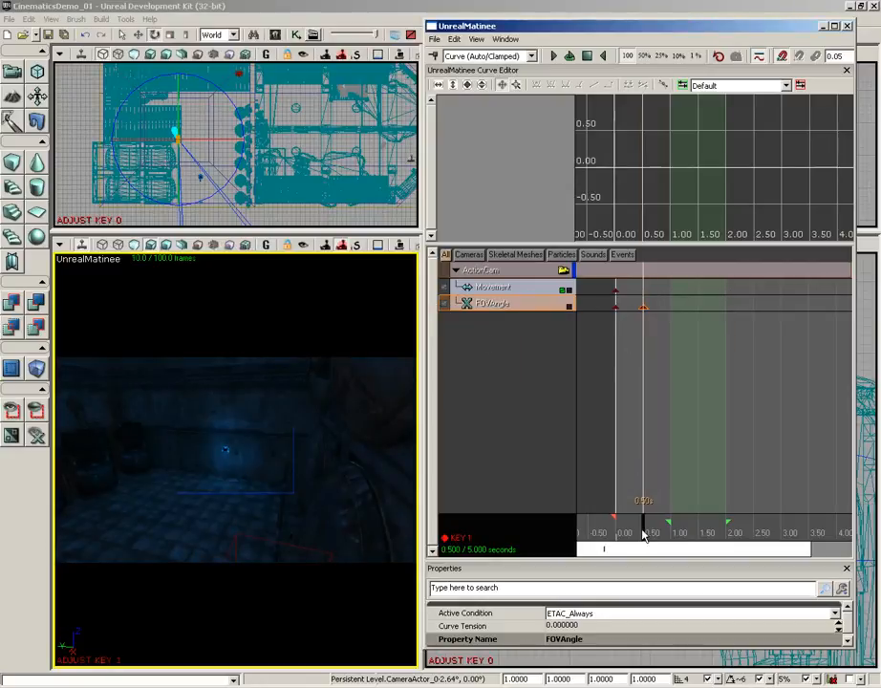
- Add a Movement key at 1 second and turn the camera to face a different wall of the room
{"action": "left_click_drag", "start_coordinate": [643, 532], "coordinate": [673, 533]}
{"action": "left_click", "coordinate": [599, 287]}
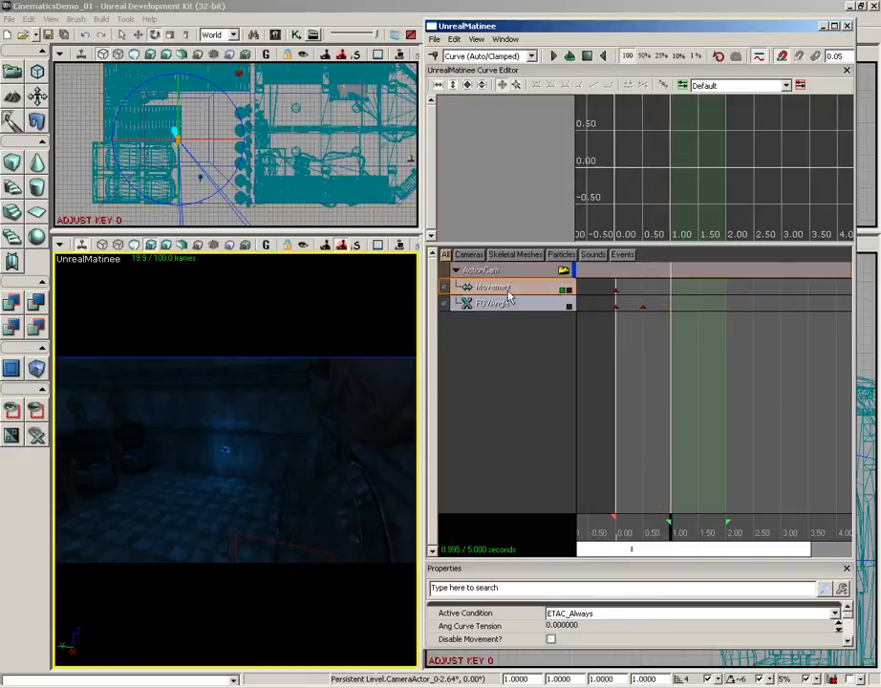
{"action": "key", "text": "Return"}
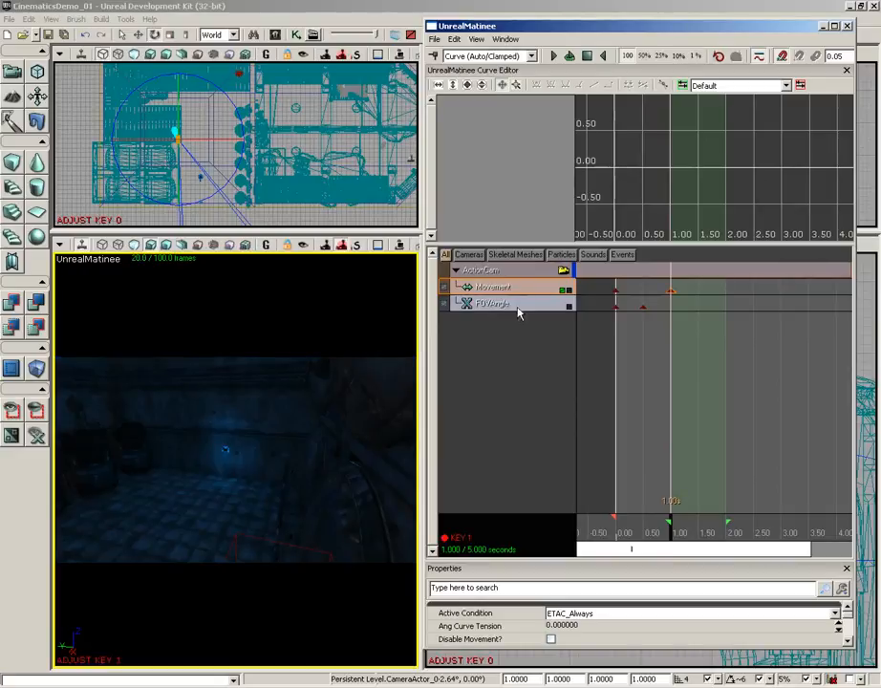
{"action": "left_click", "coordinate": [290, 433]}
{"action": "left_click_drag", "start_coordinate": [291, 434], "coordinate": [95, 302]}
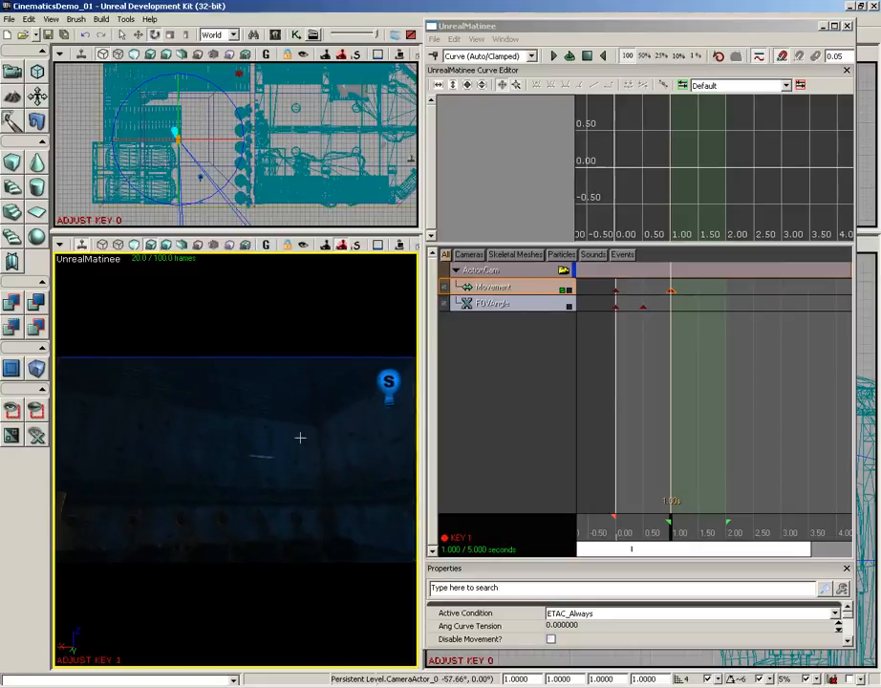
{"action": "right_click_drag", "start_coordinate": [300, 437], "coordinate": [303, 434]}
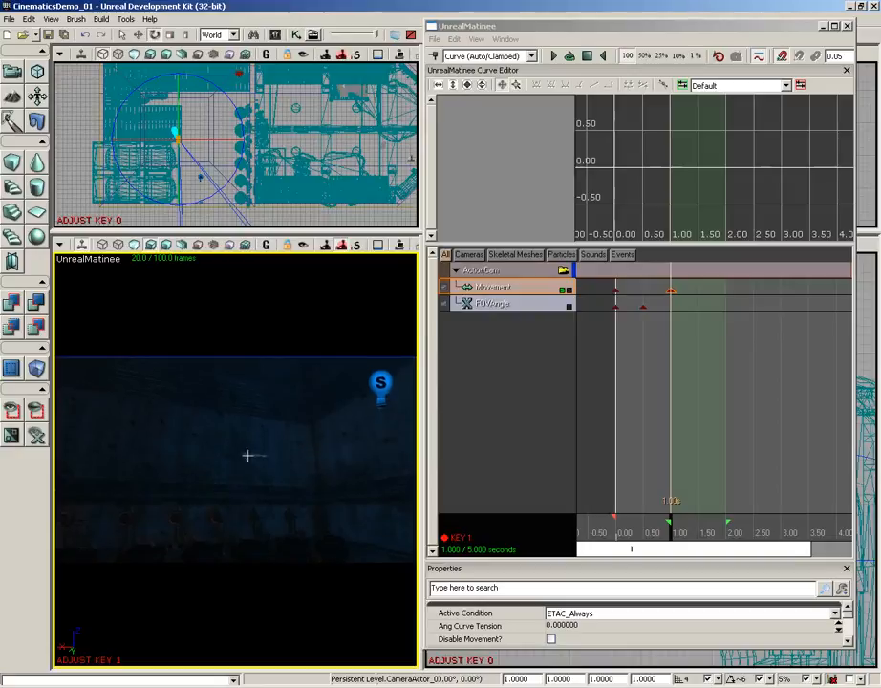
- Add a key at 1 second on the FOVAngle track and set its value to 45
{"action": "left_click", "coordinate": [552, 307]}
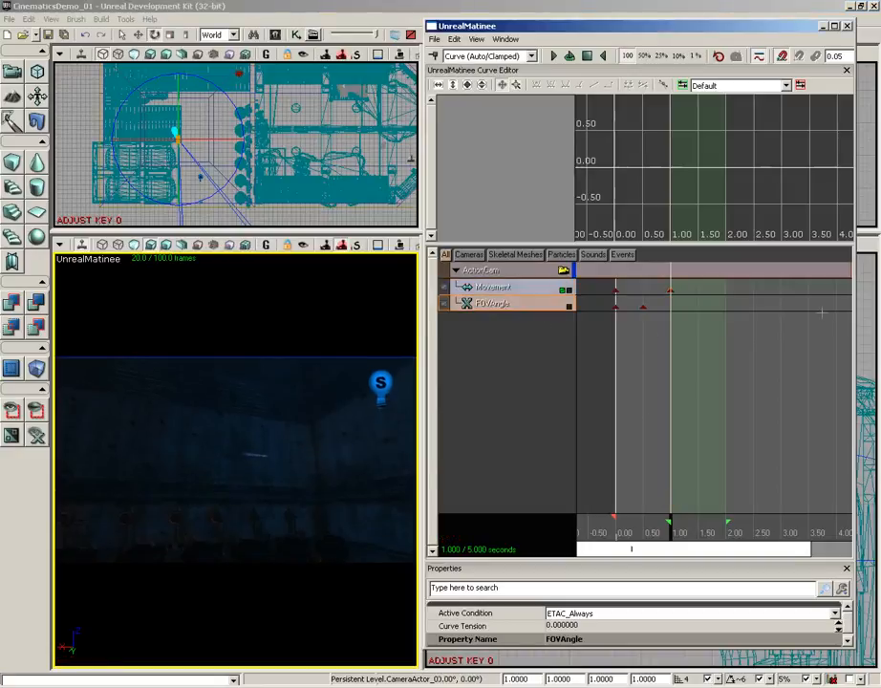
{"action": "key", "text": "Return"}
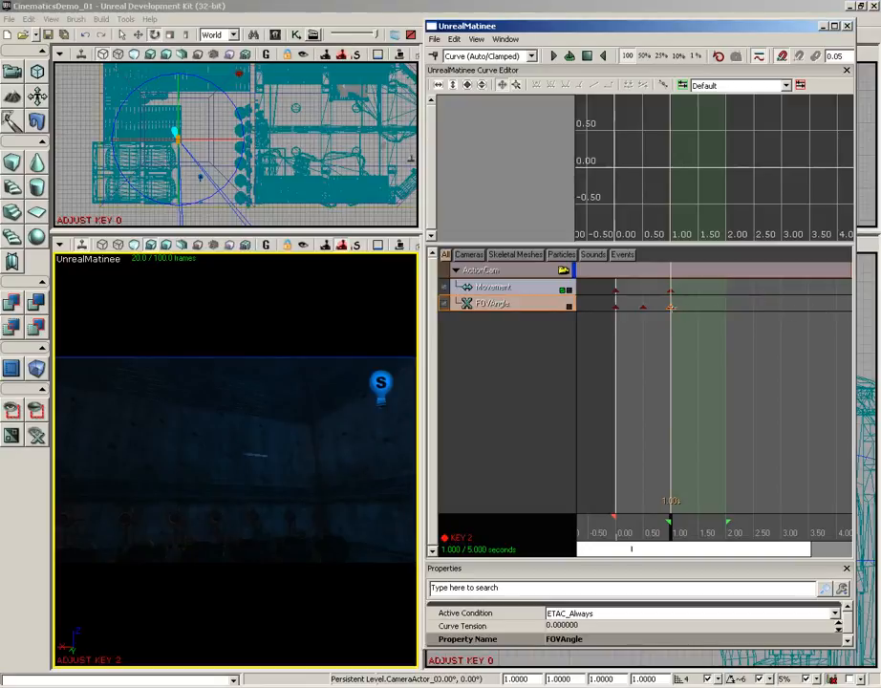
{"action": "right_click", "coordinate": [671, 304]}
{"action": "left_click", "coordinate": [700, 322]}
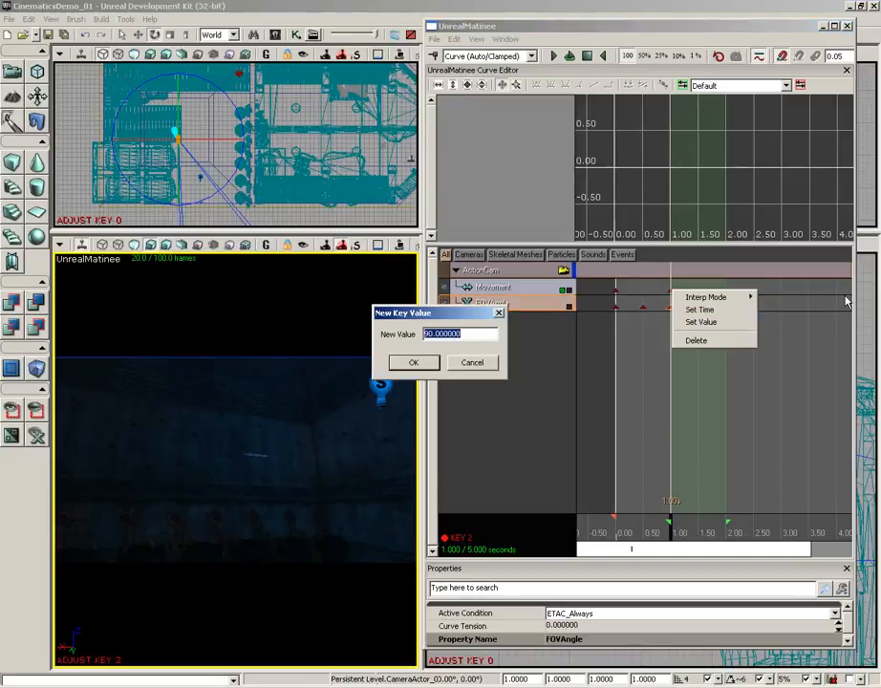
{"action": "type", "text": "45"}
{"action": "key", "text": "Return"}
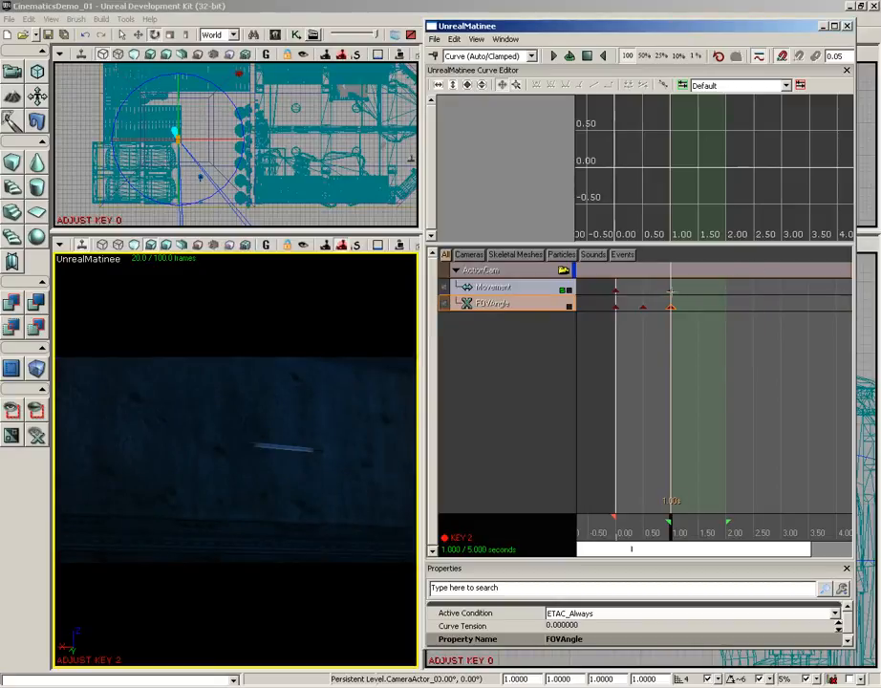
- Re-aim the camera slightly at the 1-second Movement key and play the sequence from the start
{"action": "left_click", "coordinate": [670, 290]}
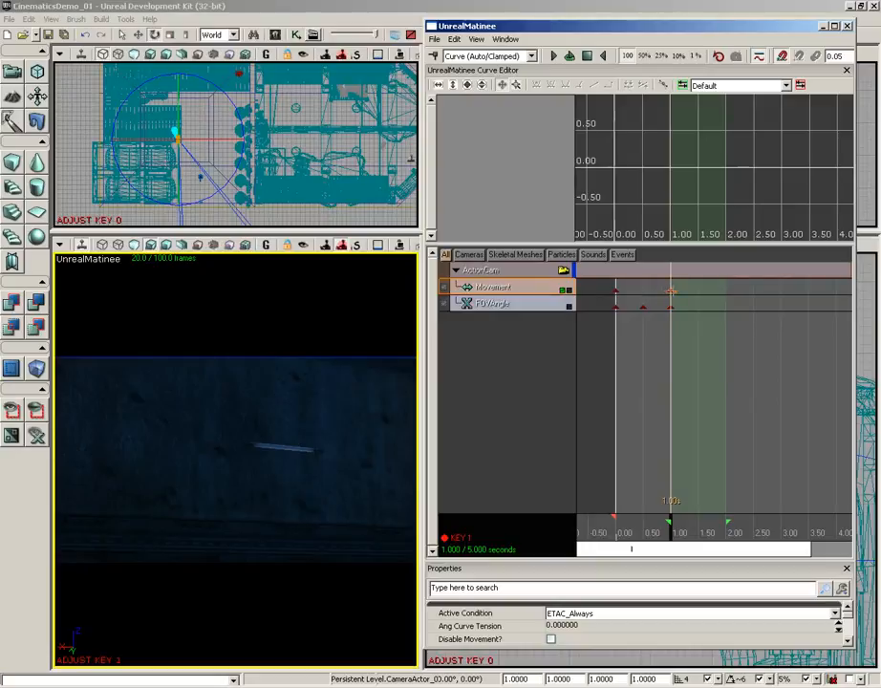
{"action": "right_click_drag", "start_coordinate": [334, 408], "coordinate": [343, 402]}
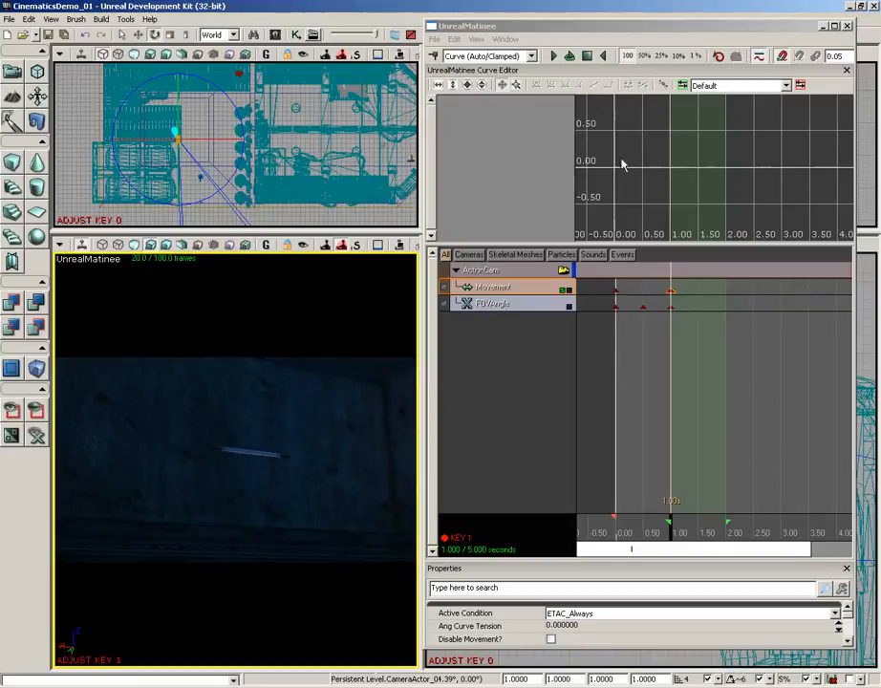
{"action": "left_click", "coordinate": [586, 55]}
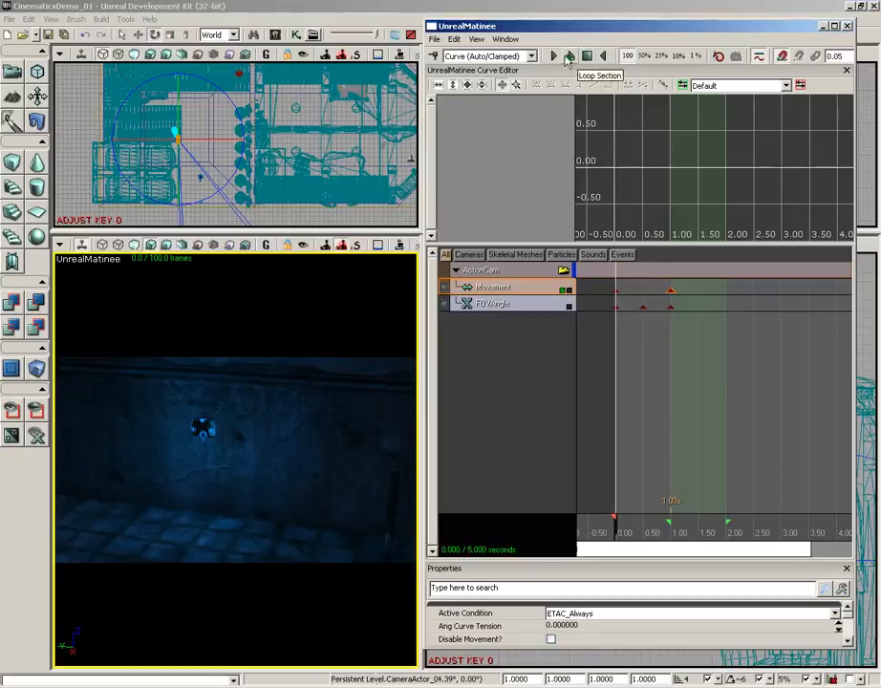
{"action": "left_click", "coordinate": [554, 56]}
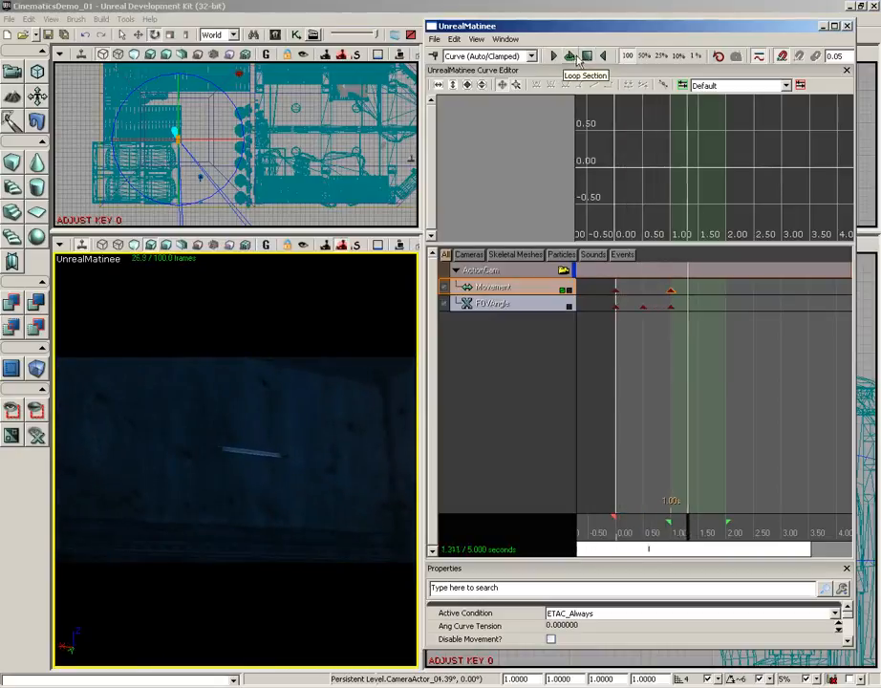
{"action": "left_click", "coordinate": [587, 56]}
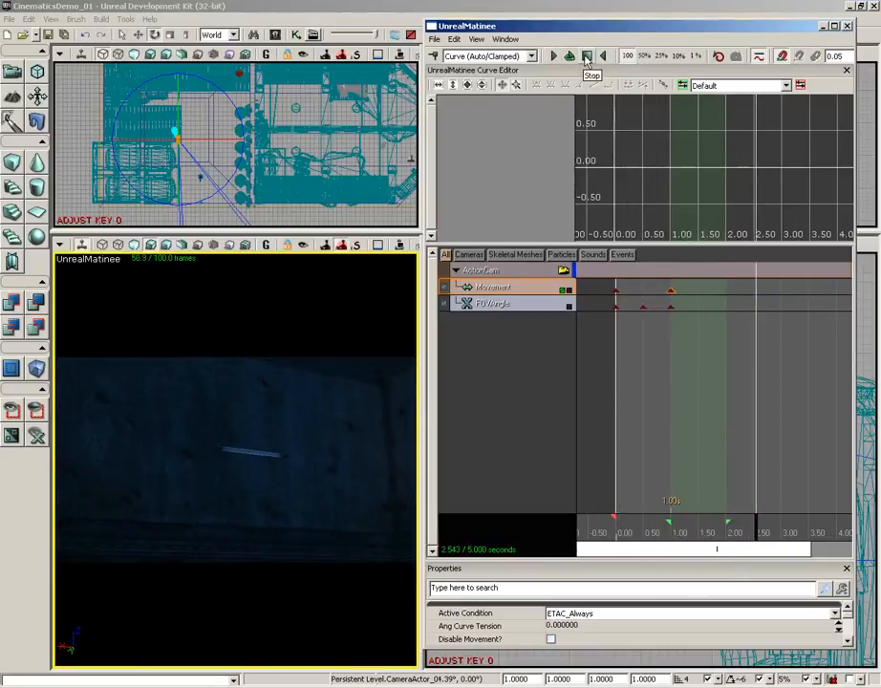
{"action": "left_click", "coordinate": [587, 55]}
{"action": "left_click", "coordinate": [554, 56]}
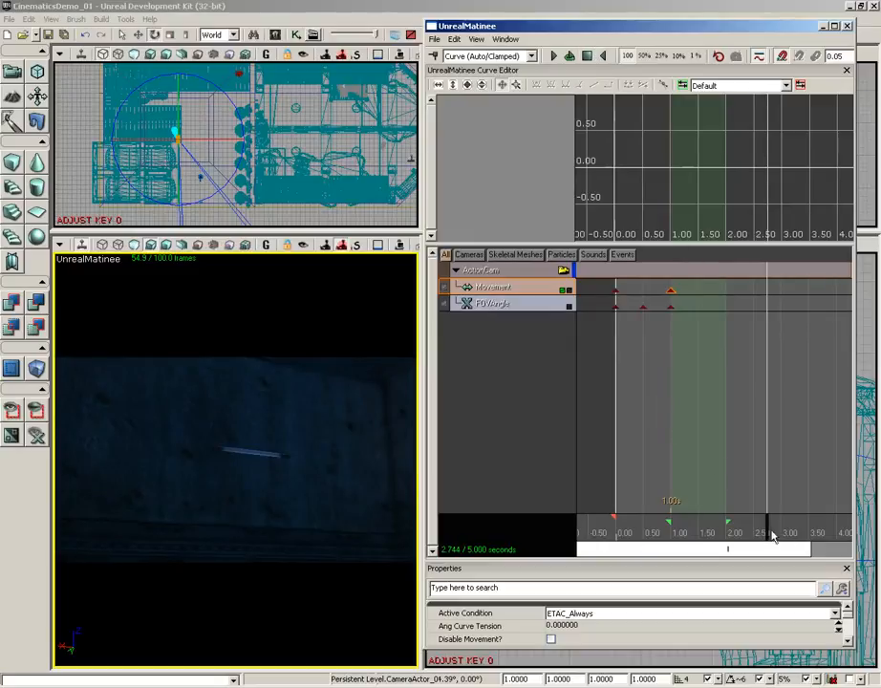
- Add keys at 2 seconds on both the Movement and FOVAngle tracks, keeping the current camera view
{"action": "left_click_drag", "start_coordinate": [763, 533], "coordinate": [728, 533]}
{"action": "left_click_drag", "start_coordinate": [691, 442], "coordinate": [668, 442]}
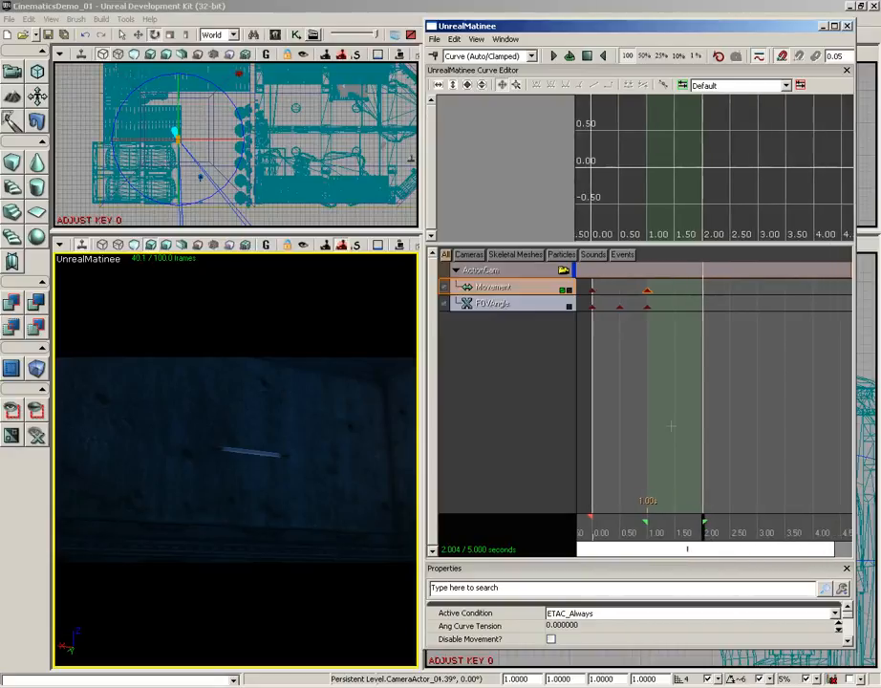
{"action": "key", "text": "Return"}
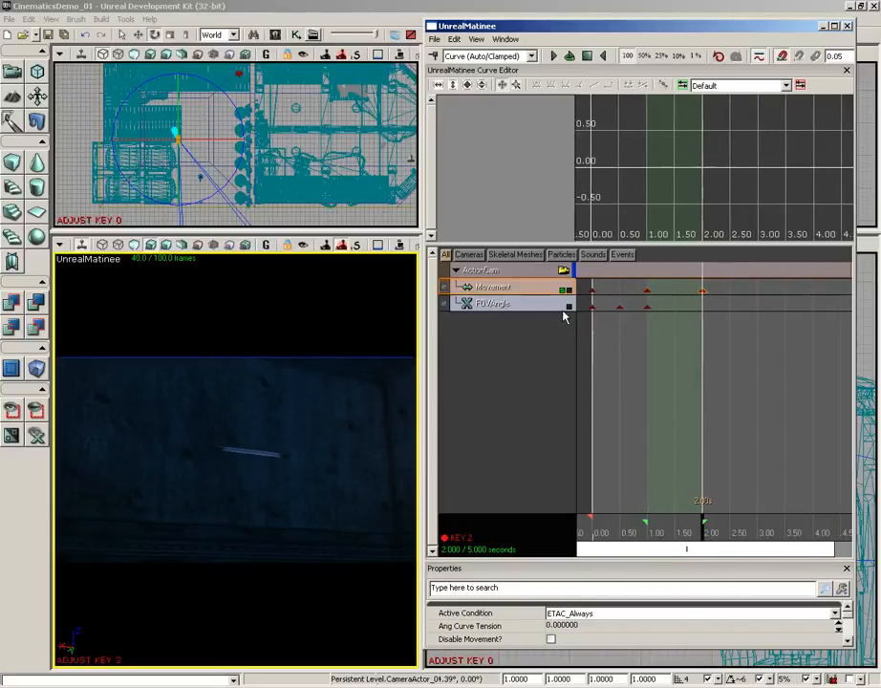
{"action": "left_click", "coordinate": [535, 306]}
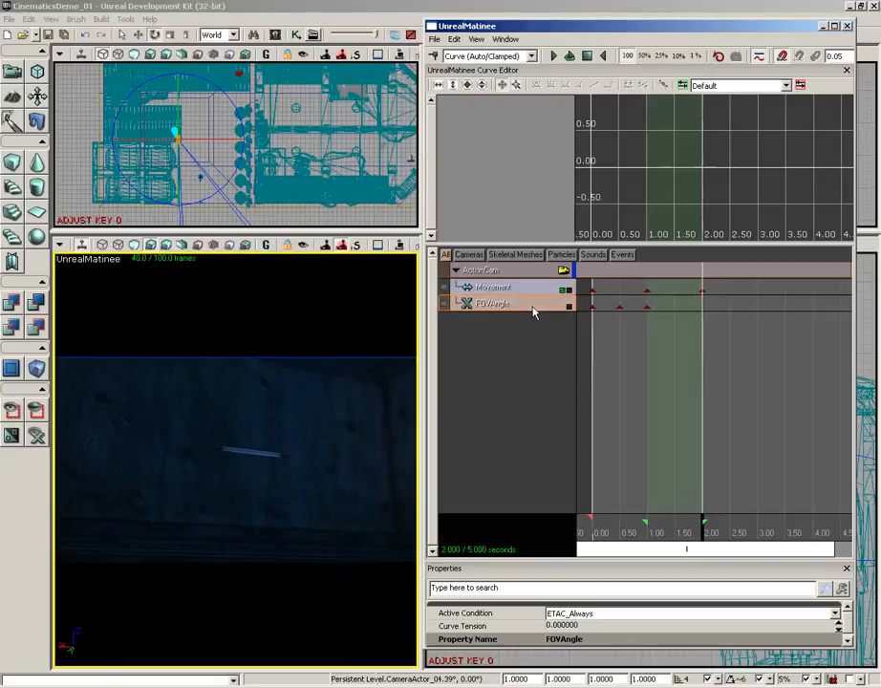
{"action": "key", "text": "Return"}
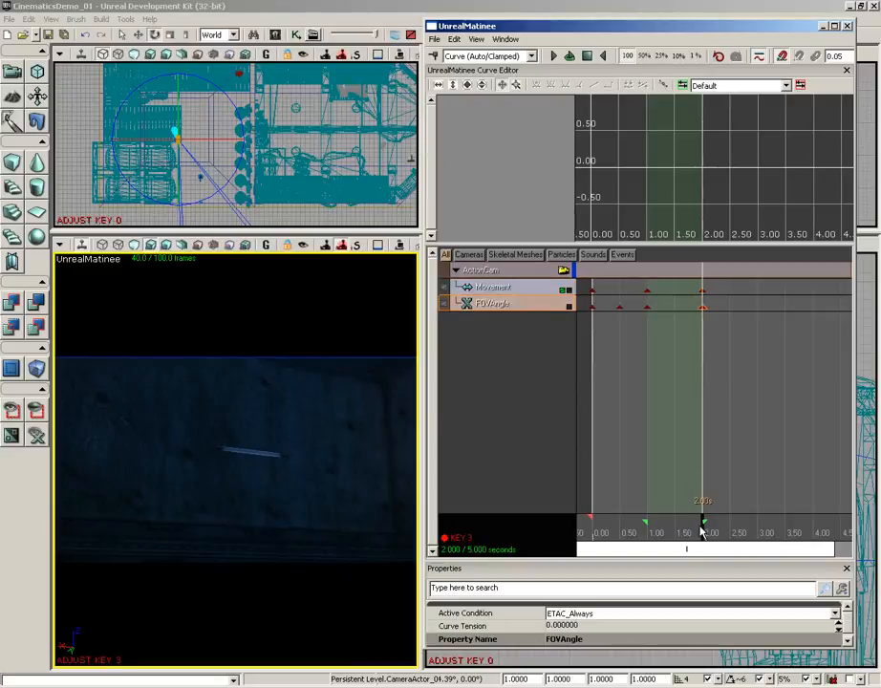
- Add a Movement key at 3 seconds and turn the camera to face the lit doorway
{"action": "mouse_move", "coordinate": [704, 527]}
{"action": "left_mouse_down"}
{"action": "mouse_move", "coordinate": [646, 532]}
{"action": "mouse_move", "coordinate": [704, 532]}
{"action": "left_mouse_up"}
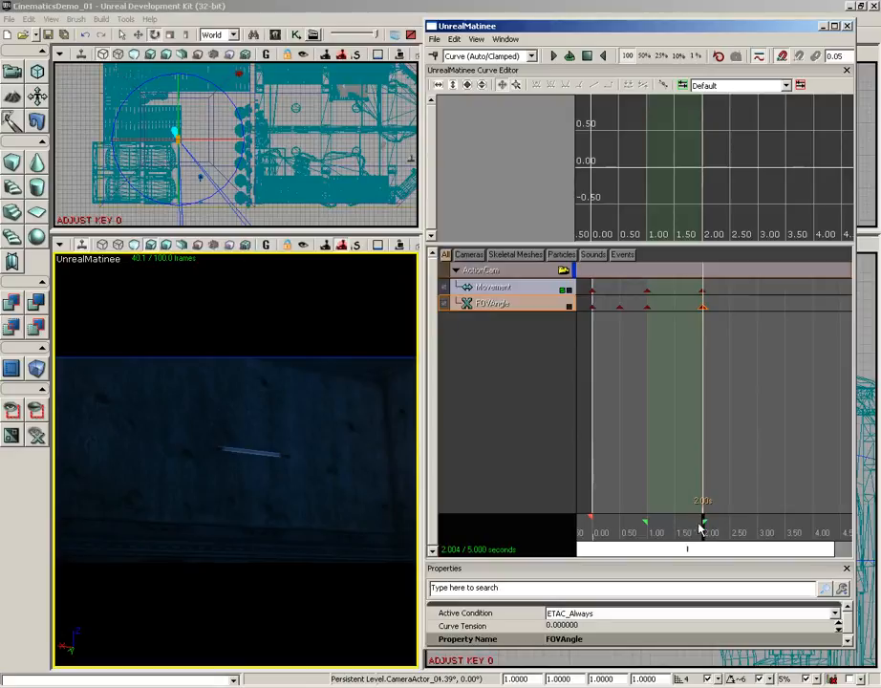
{"action": "left_click_drag", "start_coordinate": [704, 532], "coordinate": [760, 532]}
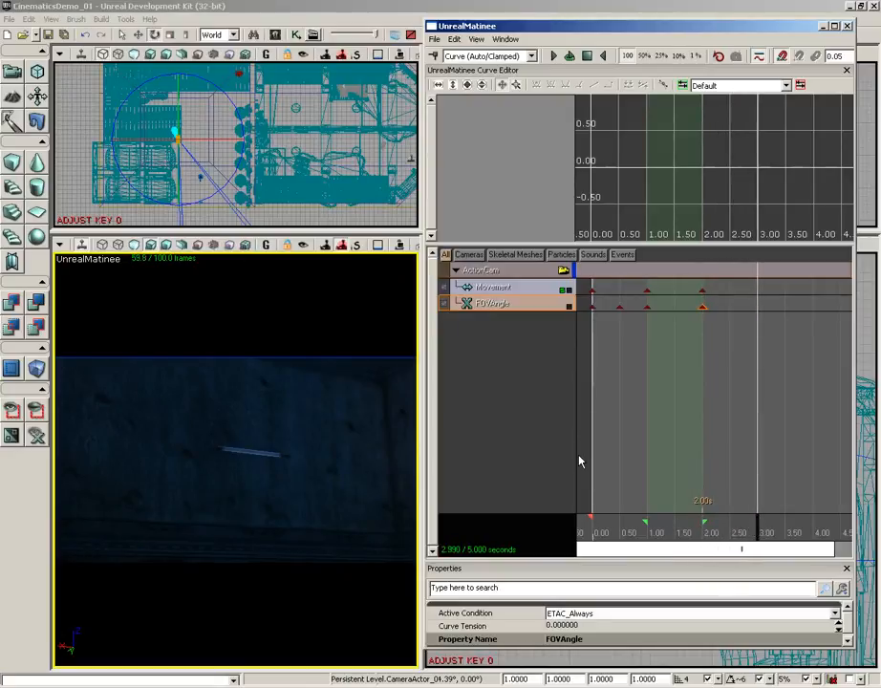
{"action": "left_click", "coordinate": [526, 290]}
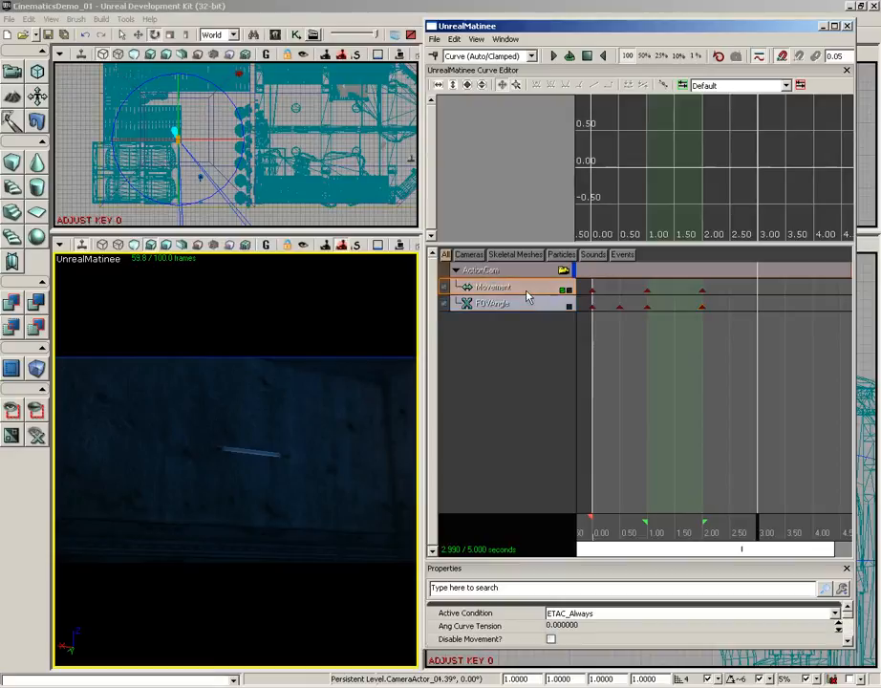
{"action": "key", "text": "Return"}
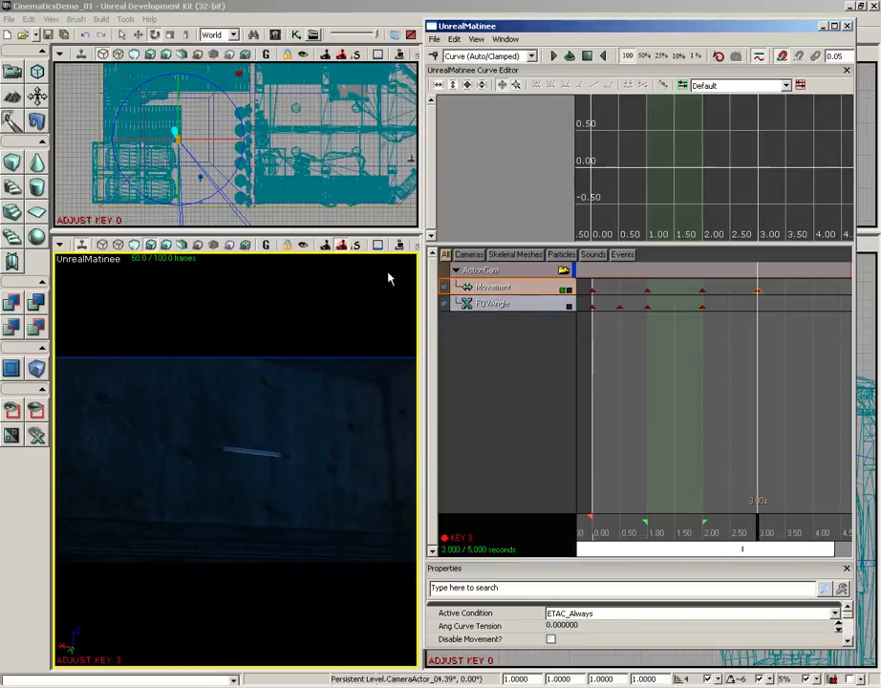
{"action": "left_click_drag", "start_coordinate": [305, 439], "coordinate": [130, 453]}
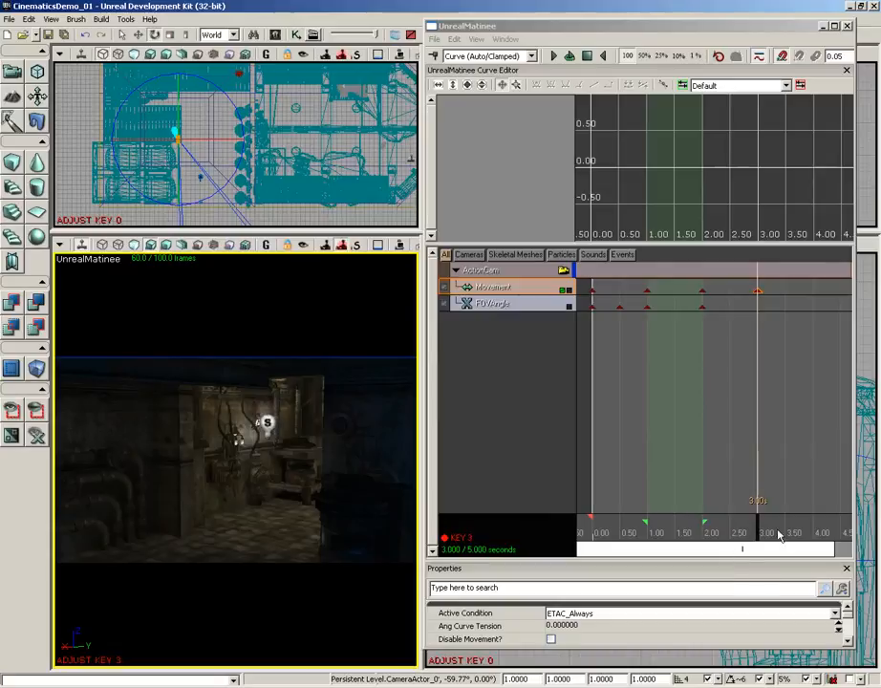
- Add a key at 2.5 seconds on the FOVAngle track and set its value to 90
{"action": "left_click", "coordinate": [744, 529]}
{"action": "mouse_move", "coordinate": [744, 529]}
{"action": "left_mouse_down"}
{"action": "mouse_move", "coordinate": [592, 525]}
{"action": "mouse_move", "coordinate": [730, 528]}
{"action": "left_mouse_up"}
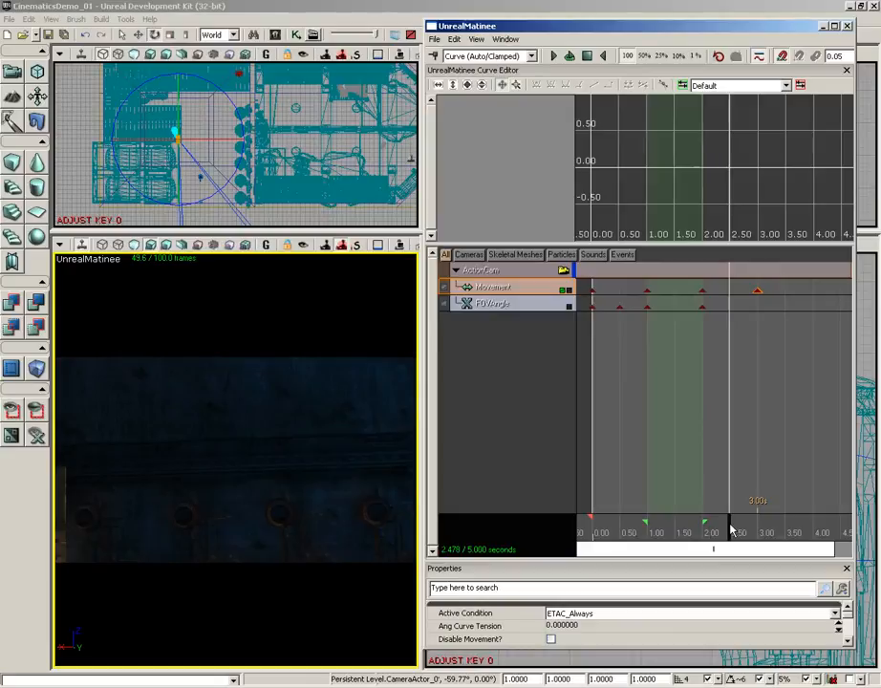
{"action": "left_click_drag", "start_coordinate": [730, 528], "coordinate": [733, 529]}
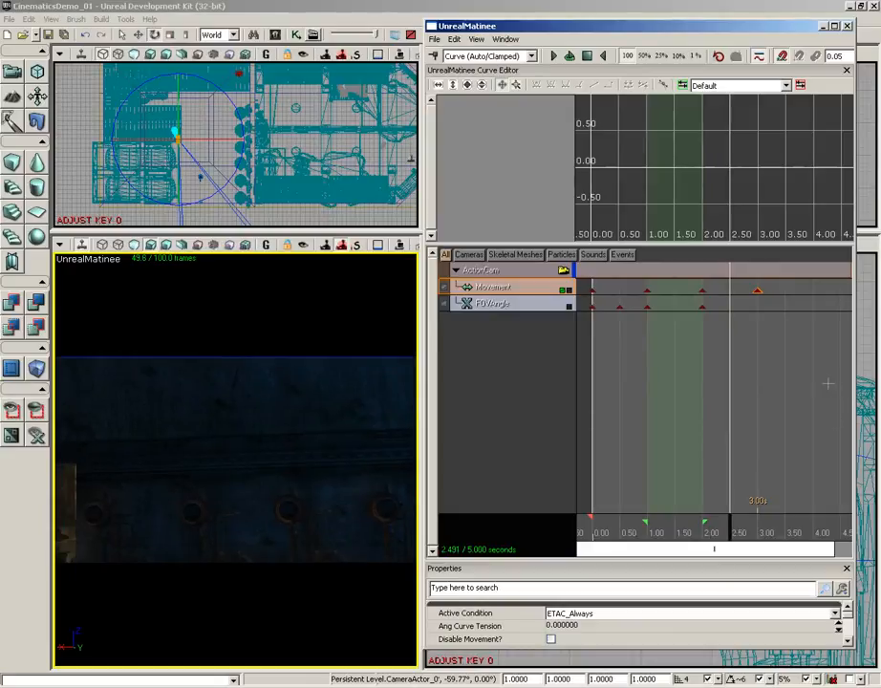
{"action": "left_click", "coordinate": [493, 303]}
{"action": "key", "text": "Return"}
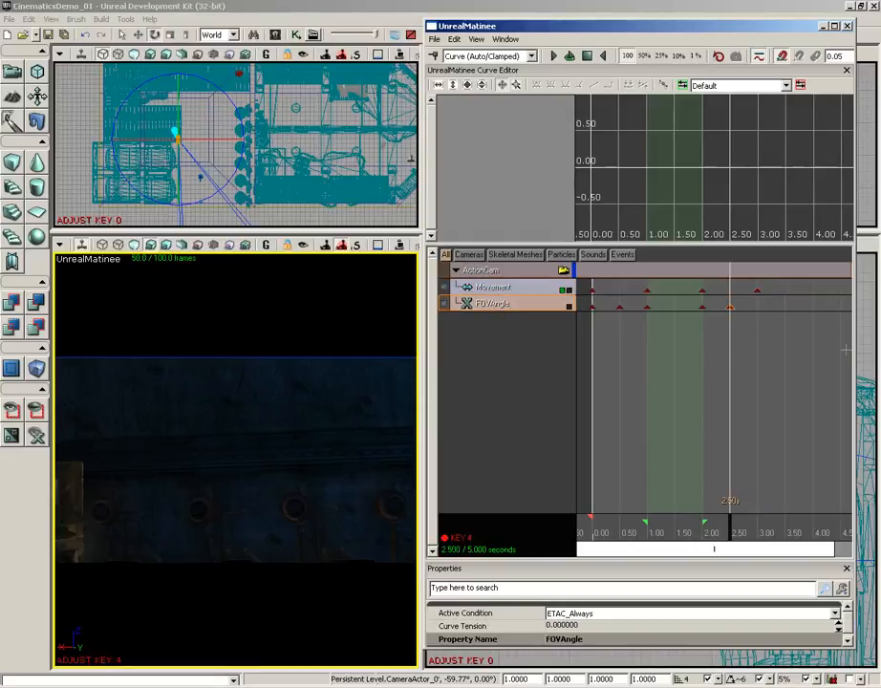
{"action": "right_click", "coordinate": [729, 306]}
{"action": "left_click", "coordinate": [754, 322]}
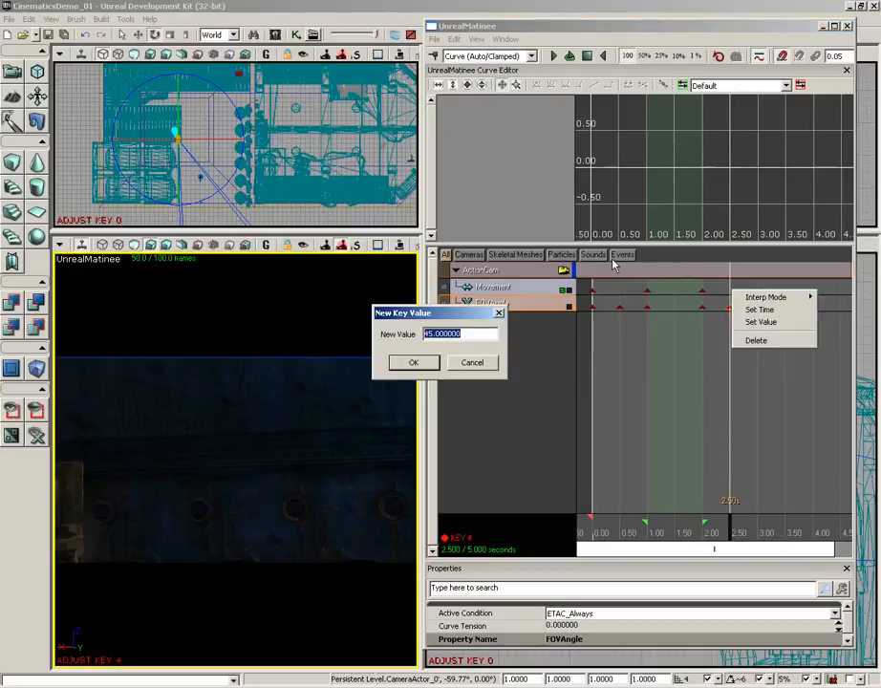
{"action": "type", "text": "90"}
{"action": "key", "text": "Return"}
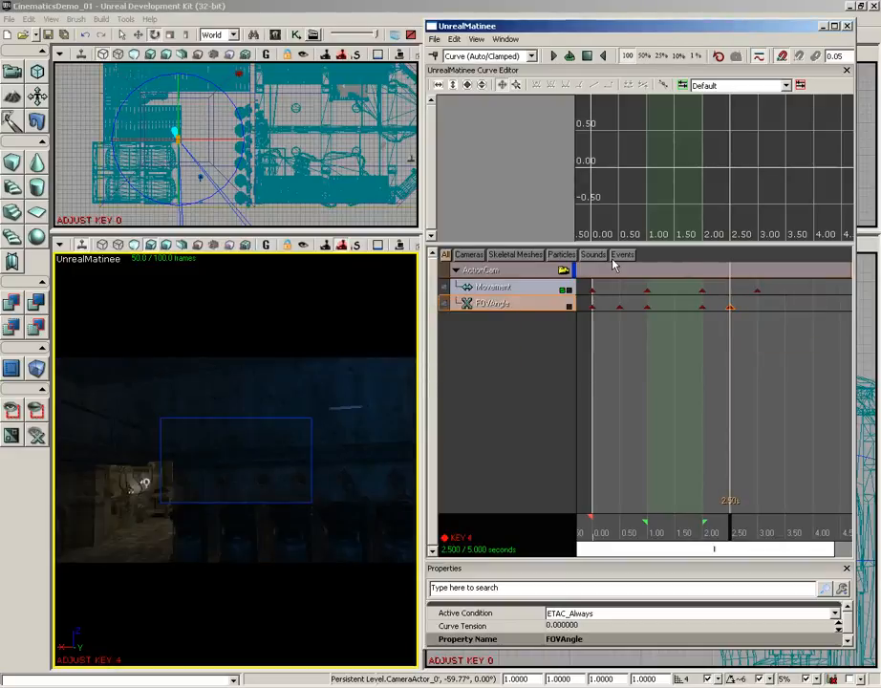
- Extend the Matinee sequence length to 8 seconds
{"action": "left_click_drag", "start_coordinate": [732, 530], "coordinate": [762, 529]}
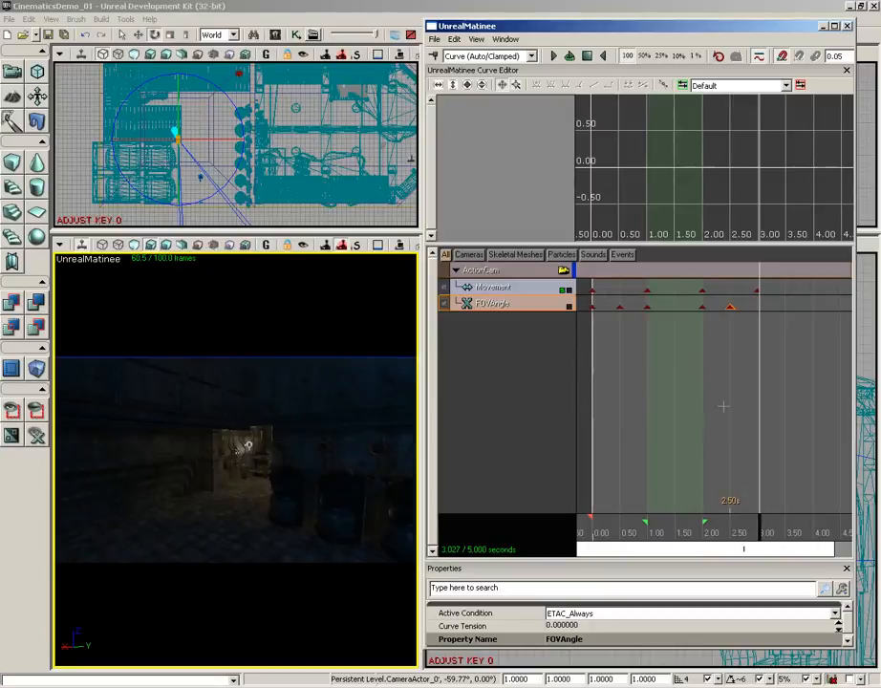
{"action": "left_click_drag", "start_coordinate": [723, 406], "coordinate": [621, 398]}
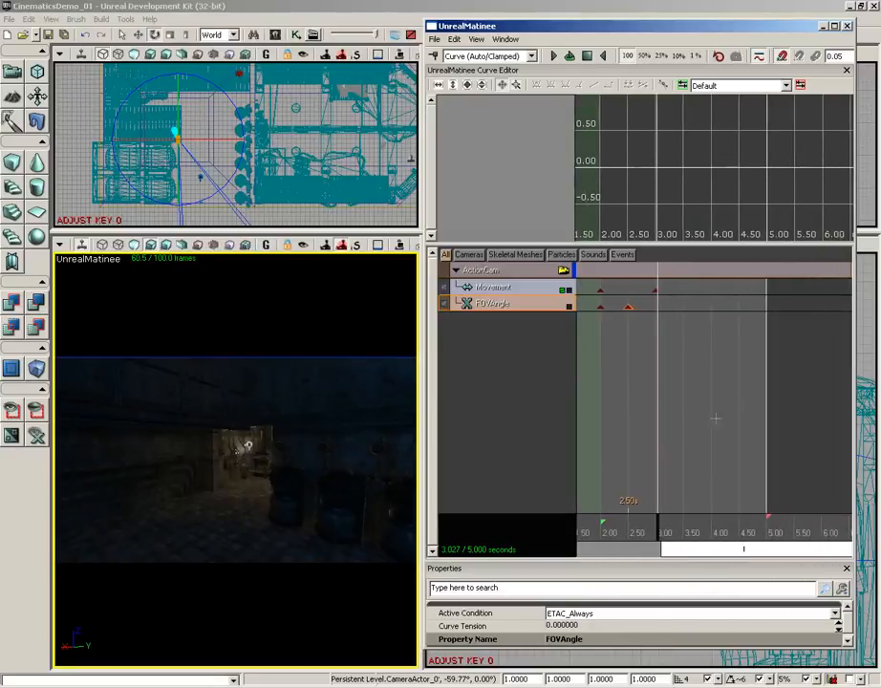
{"action": "left_click_drag", "start_coordinate": [716, 418], "coordinate": [708, 415]}
{"action": "mouse_move", "coordinate": [721, 478]}
{"action": "left_mouse_down"}
{"action": "mouse_move", "coordinate": [680, 478]}
{"action": "mouse_move", "coordinate": [653, 505]}
{"action": "mouse_move", "coordinate": [695, 522]}
{"action": "mouse_move", "coordinate": [839, 522]}
{"action": "left_mouse_up"}
{"action": "left_click_drag", "start_coordinate": [779, 449], "coordinate": [689, 449]}
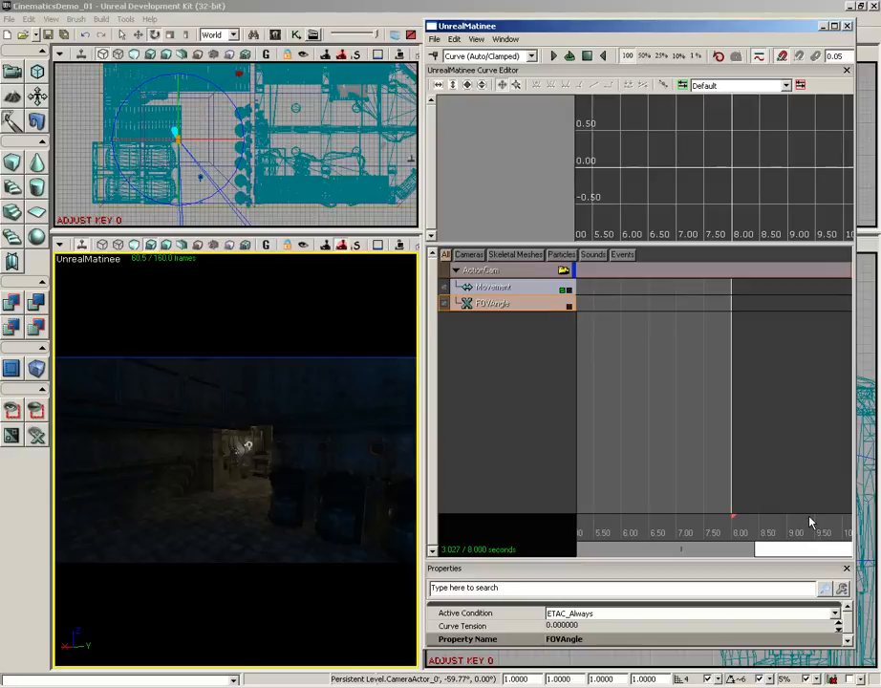
{"action": "left_click_drag", "start_coordinate": [593, 364], "coordinate": [756, 361]}
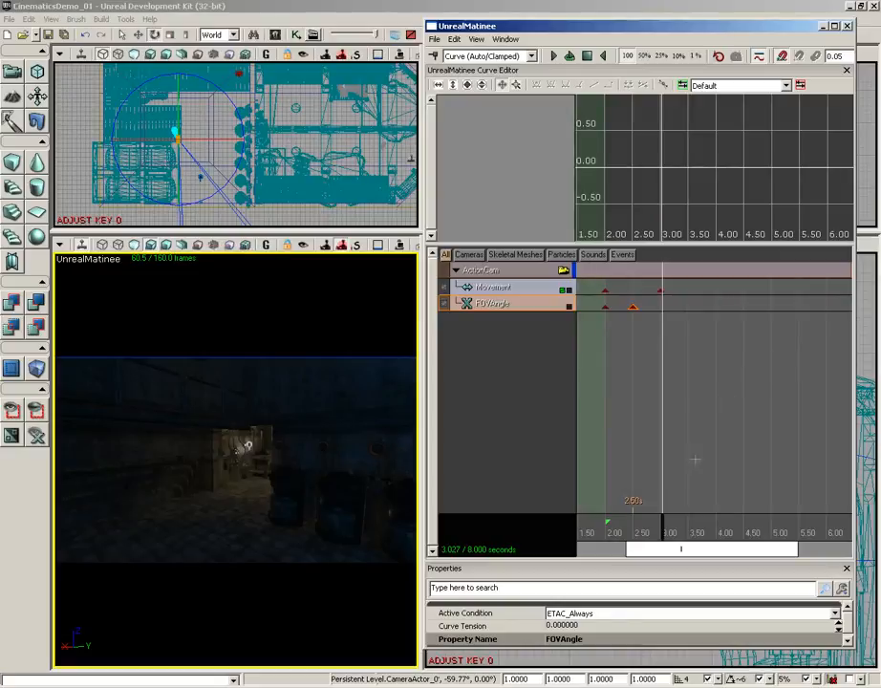
- Add a Movement key at 3.45 seconds and move the camera forward through the doorway into the lit room
{"action": "left_click_drag", "start_coordinate": [677, 535], "coordinate": [689, 535]}
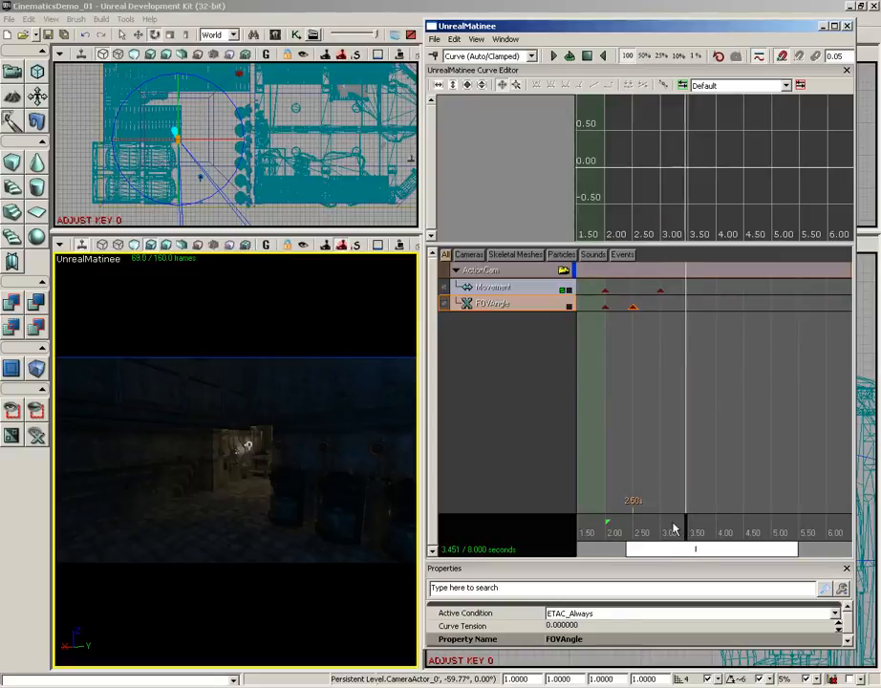
{"action": "left_click", "coordinate": [504, 288]}
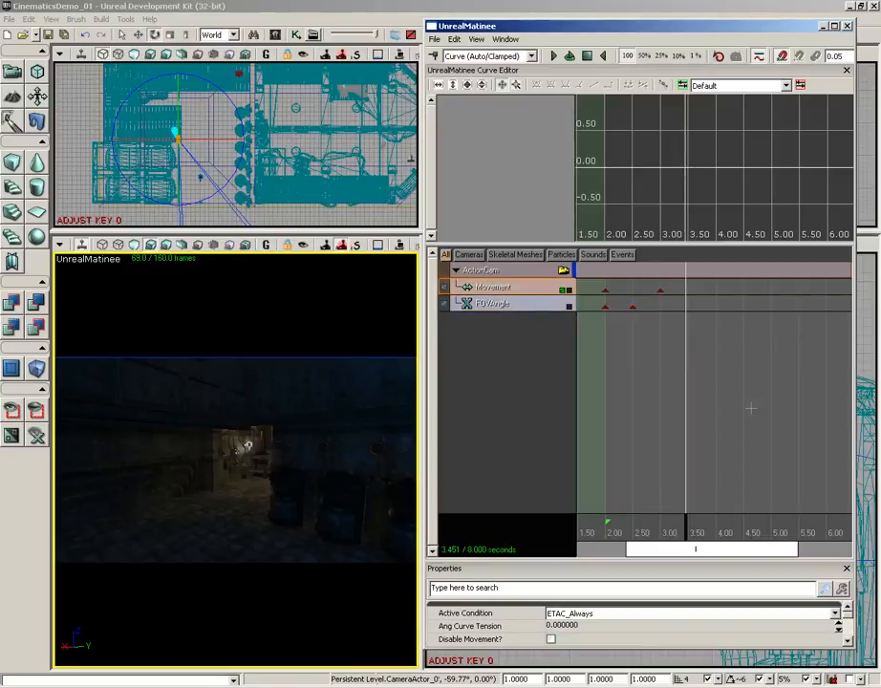
{"action": "key", "text": "Return"}
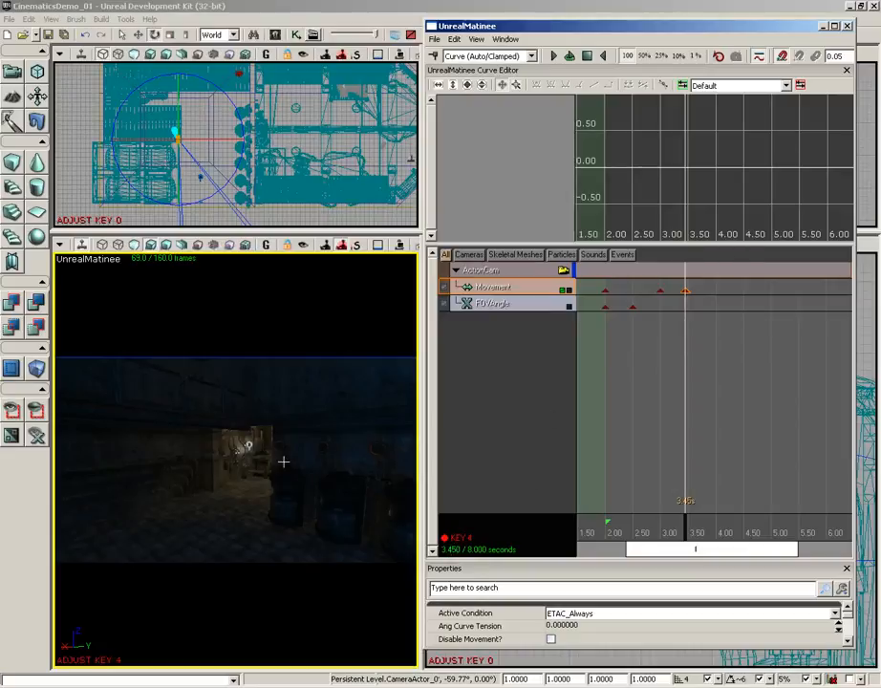
{"action": "left_click_drag", "start_coordinate": [254, 487], "coordinate": [229, 253]}
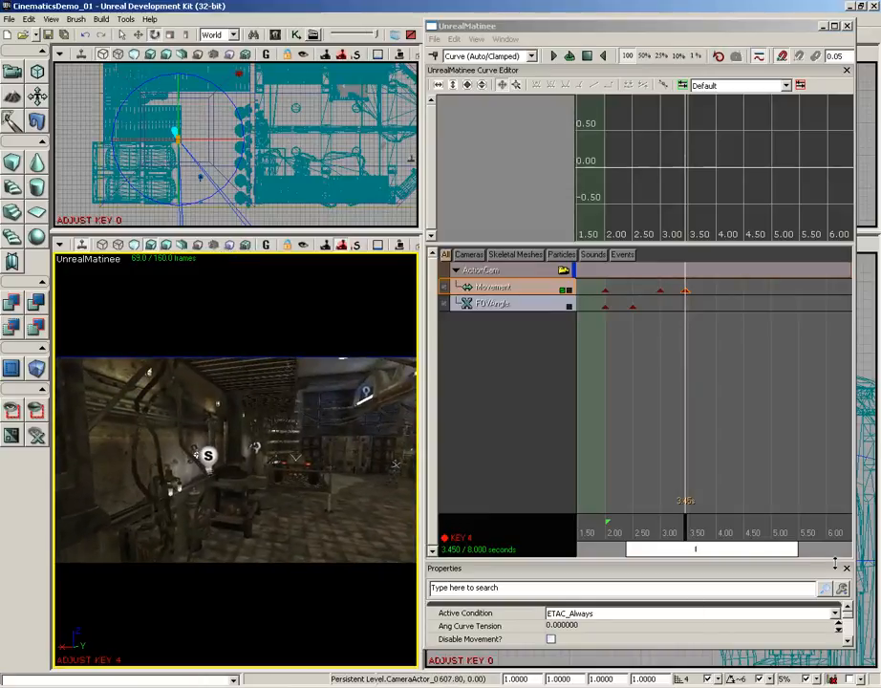
- Add a Movement key at 4 seconds that holds the camera's position in the lit room
{"action": "mouse_move", "coordinate": [684, 524]}
{"action": "left_mouse_down"}
{"action": "mouse_move", "coordinate": [643, 524]}
{"action": "mouse_move", "coordinate": [697, 524]}
{"action": "left_mouse_up"}
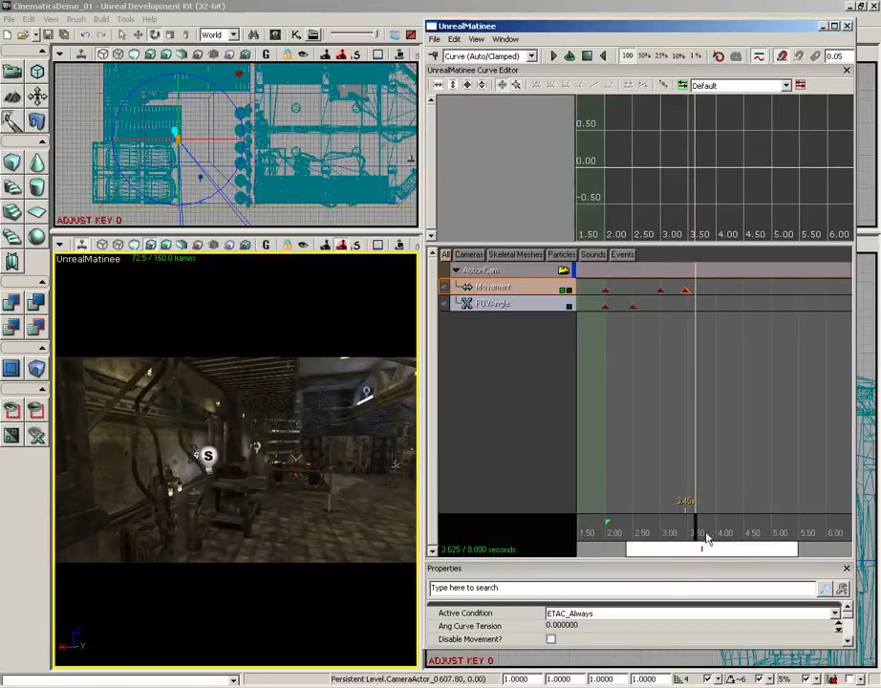
{"action": "left_click", "coordinate": [700, 534]}
{"action": "left_click_drag", "start_coordinate": [701, 534], "coordinate": [717, 535]}
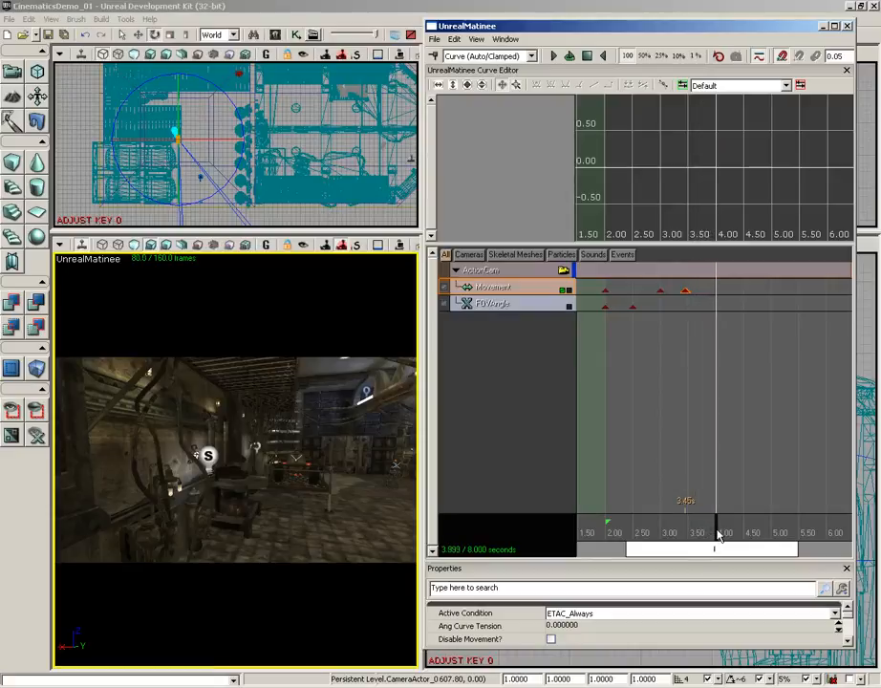
{"action": "key", "text": "Return"}
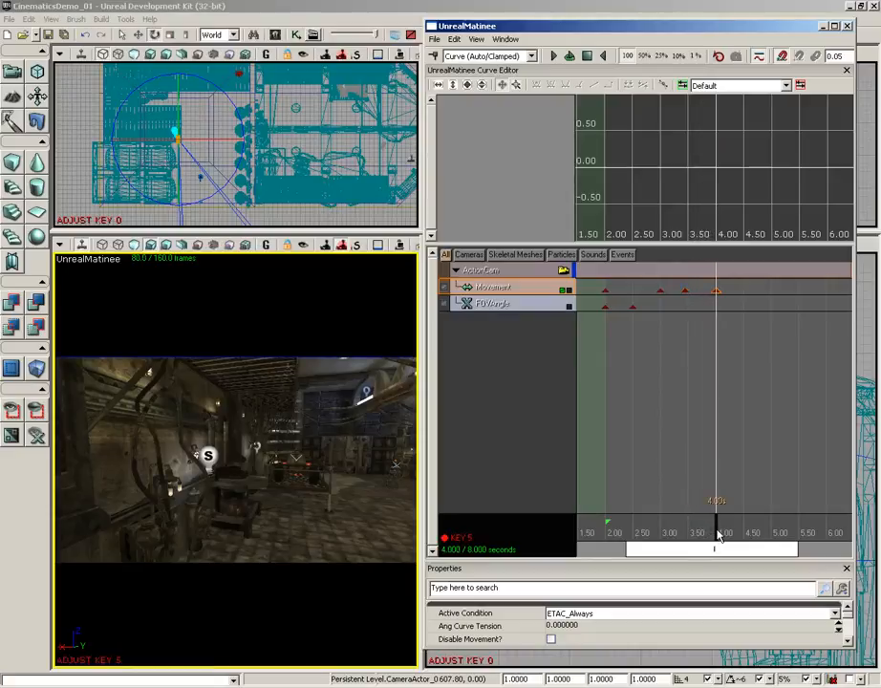
- Rotate the camera at the 4-second Movement key to look toward the far end of the lit room
{"action": "mouse_move", "coordinate": [310, 457]}
{"action": "right_mouse_down"}
{"action": "mouse_move", "coordinate": [402, 451]}
{"action": "mouse_move", "coordinate": [304, 450]}
{"action": "right_mouse_up"}
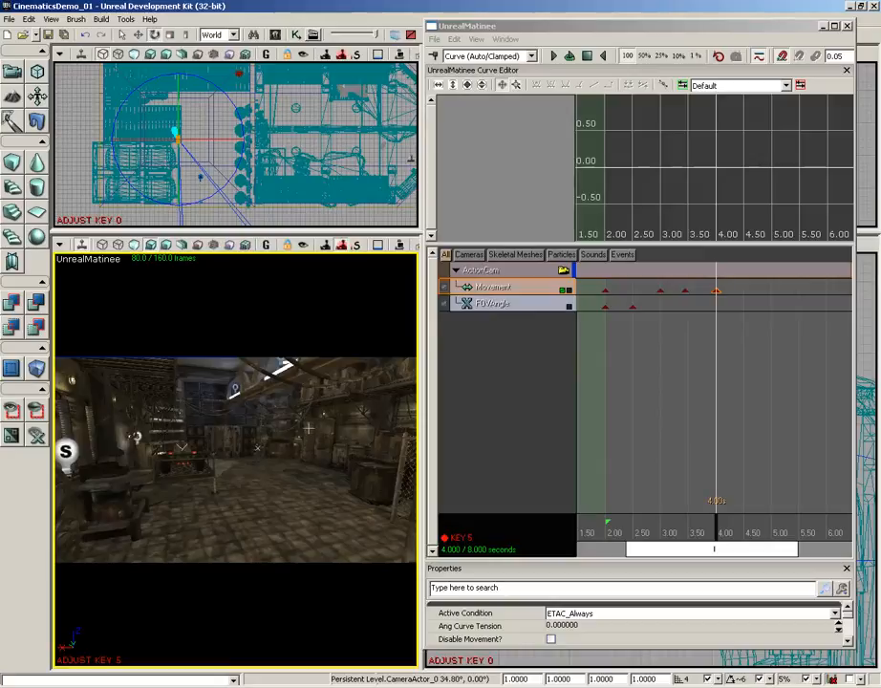
{"action": "right_click_drag", "start_coordinate": [304, 450], "coordinate": [292, 433]}
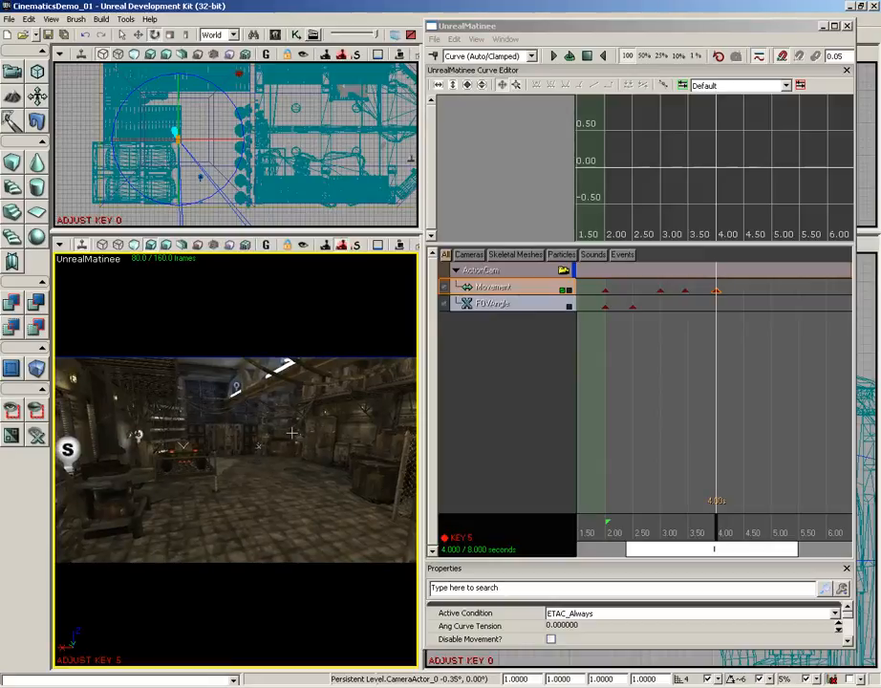
{"action": "right_click_drag", "start_coordinate": [292, 433], "coordinate": [291, 431]}
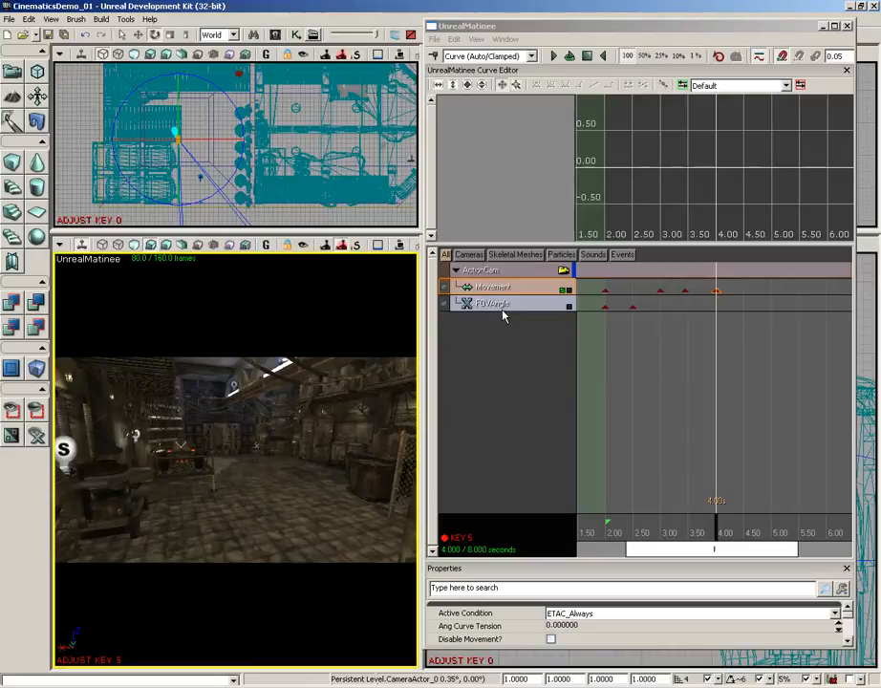
- Add a key at 4 seconds on the FOVAngle track and set its value to 20
{"action": "left_click", "coordinate": [504, 306]}
{"action": "key", "text": "Return"}
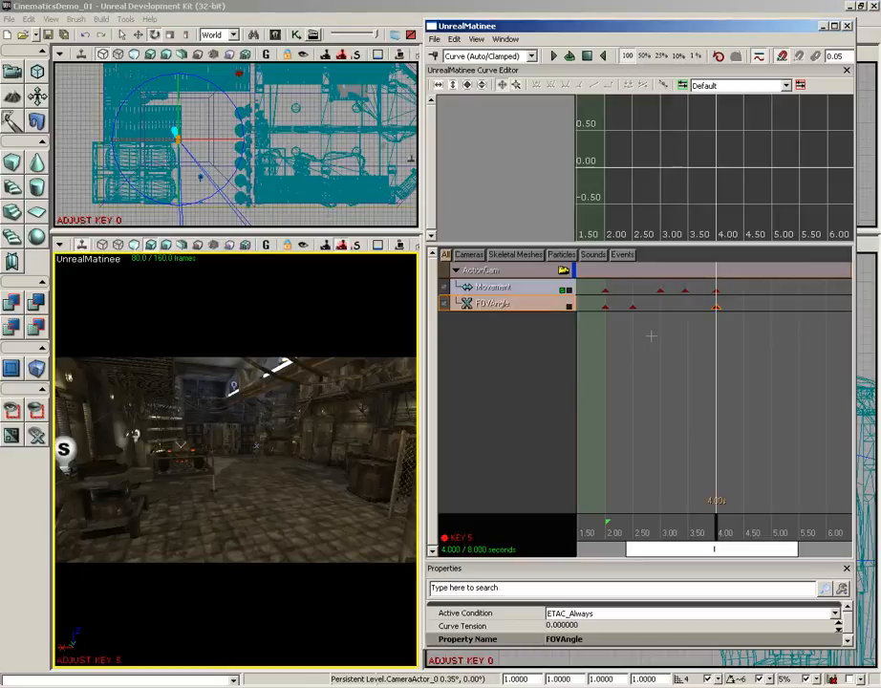
{"action": "right_click", "coordinate": [716, 306]}
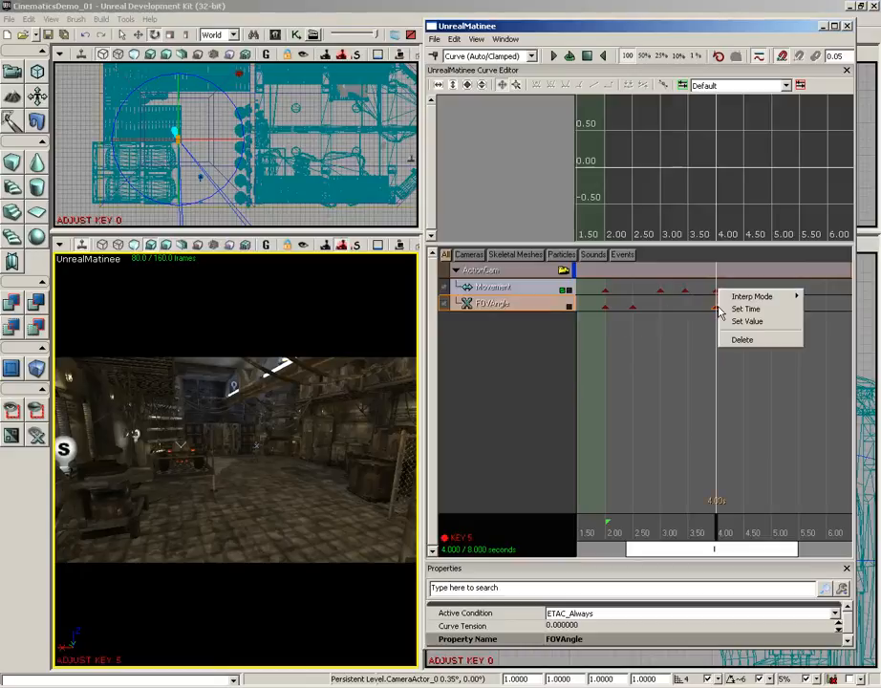
{"action": "left_click", "coordinate": [733, 322]}
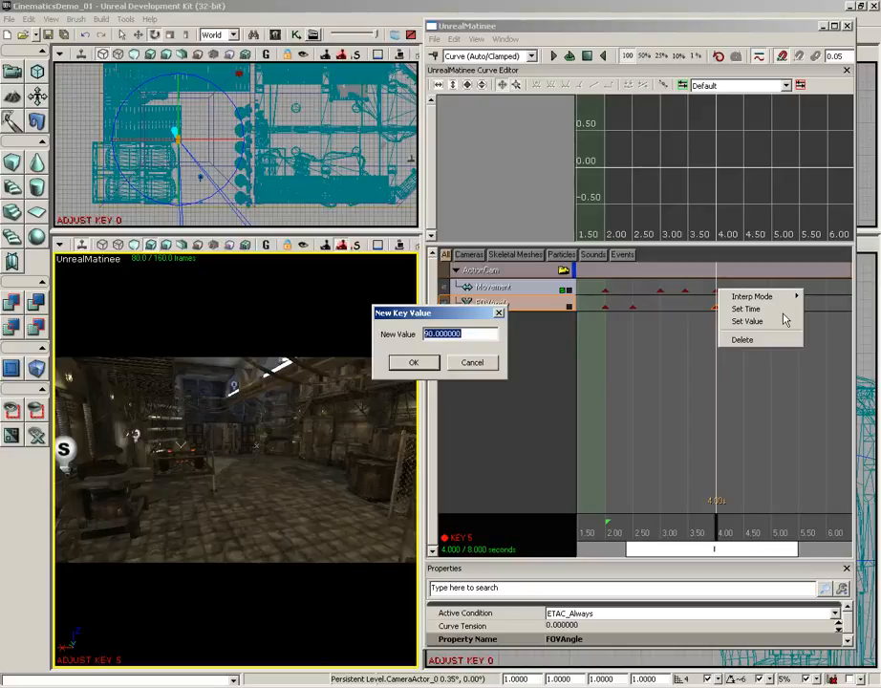
{"action": "type", "text": "100"}
{"action": "key", "text": "Return"}
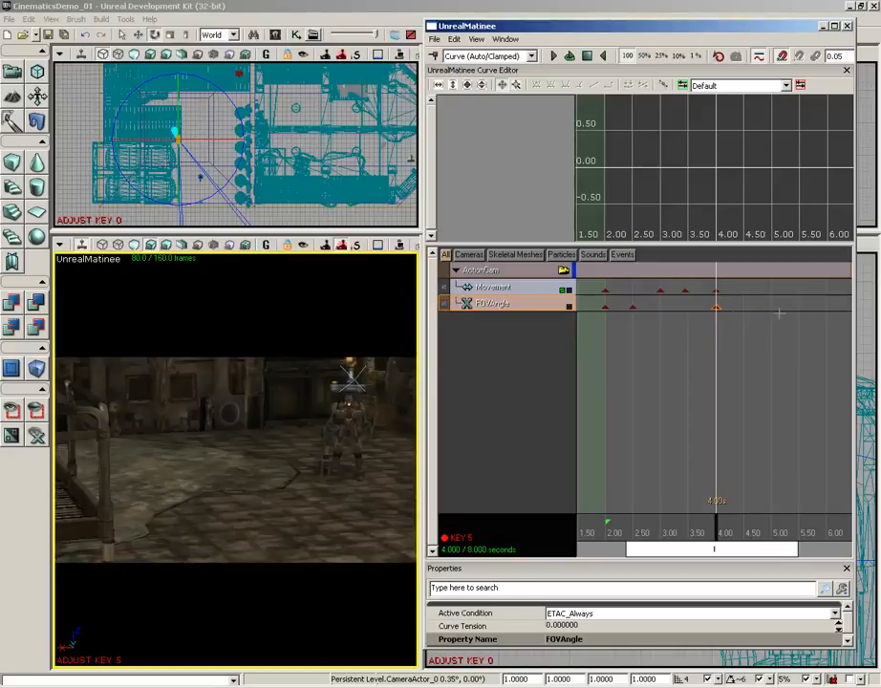
- Re-aim the camera at the 4-second Movement key so the robot sits near the middle of the frame
{"action": "right_click_drag", "start_coordinate": [303, 440], "coordinate": [314, 433]}
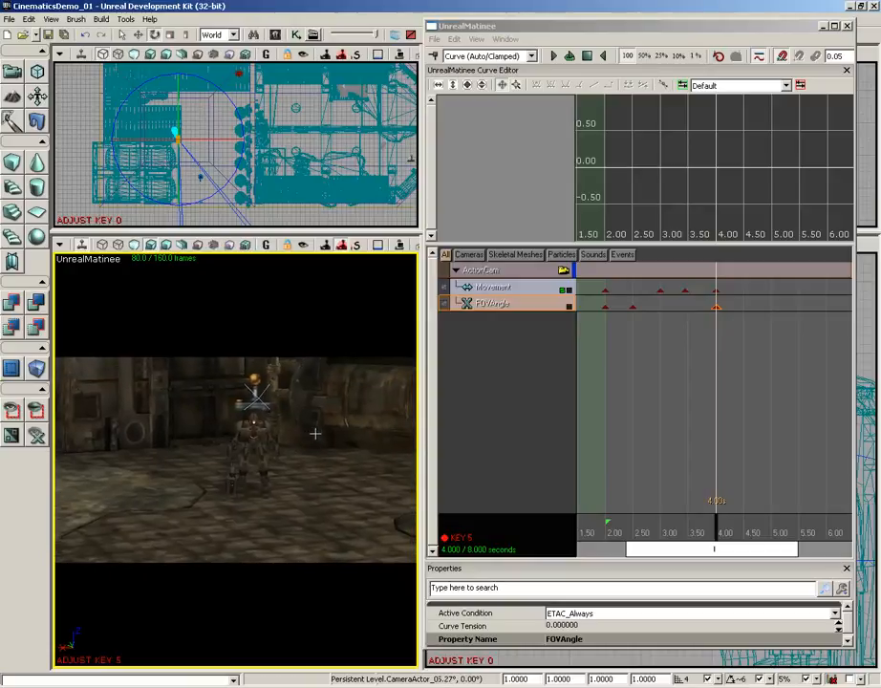
{"action": "left_click", "coordinate": [716, 290]}
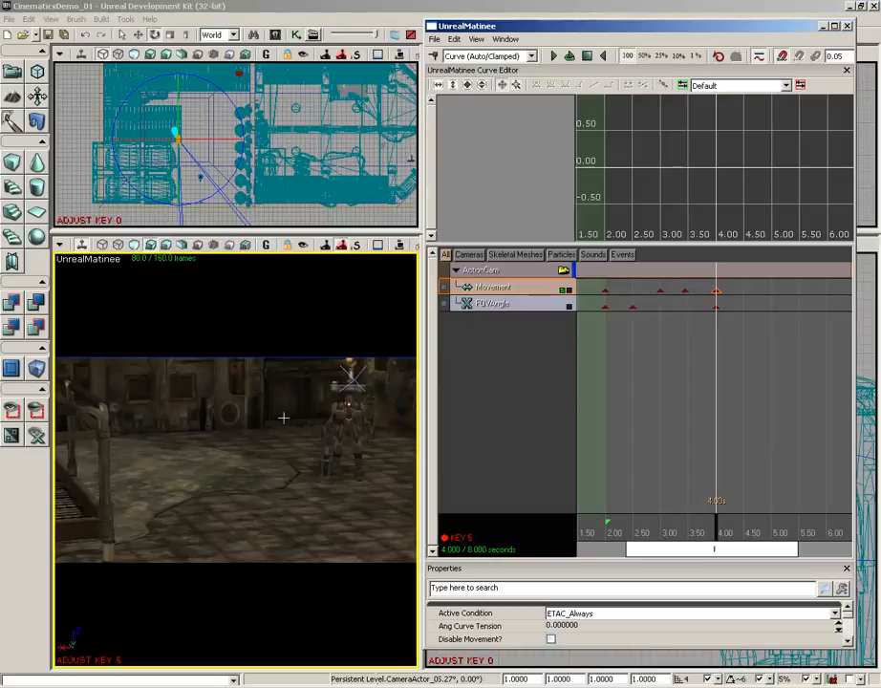
{"action": "mouse_move", "coordinate": [283, 415]}
{"action": "right_mouse_down"}
{"action": "mouse_move", "coordinate": [301, 409]}
{"action": "mouse_move", "coordinate": [294, 408]}
{"action": "right_mouse_up"}
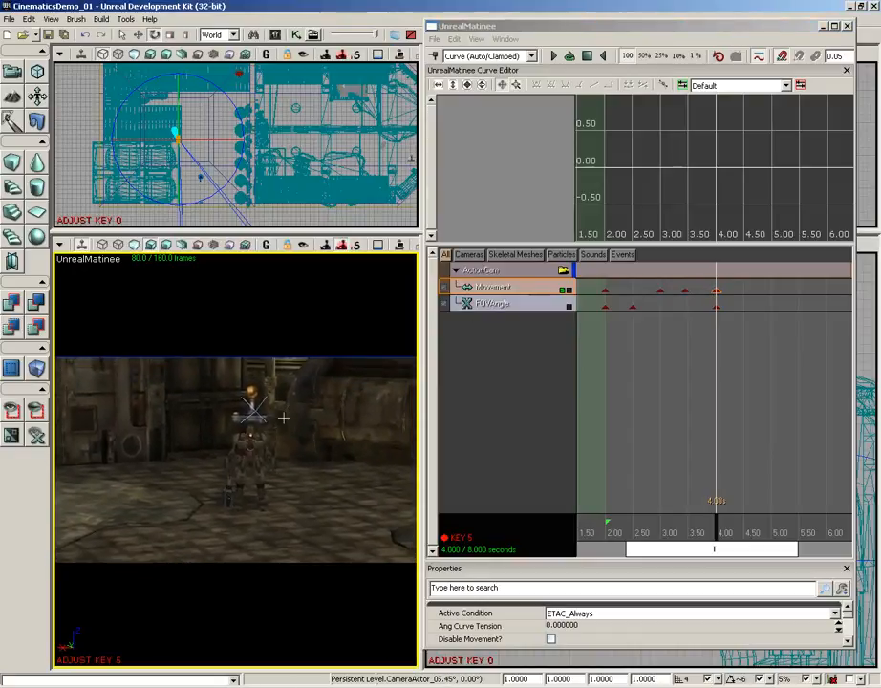
- Set the 4-second FOVAngle key to 5 and tilt the camera at the matching Movement key to frame the robot's upper body
{"action": "left_click", "coordinate": [692, 307]}
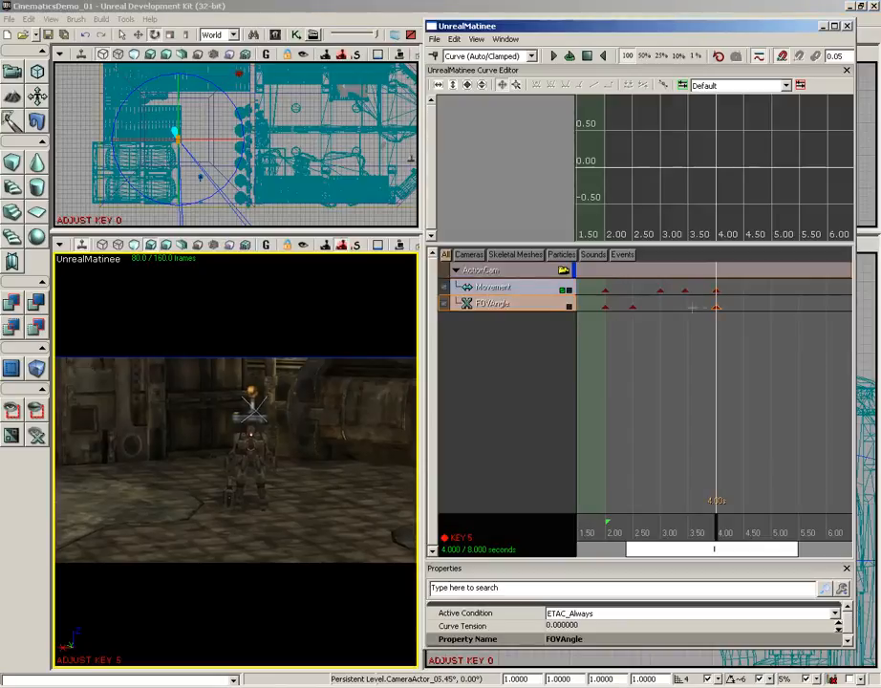
{"action": "right_click", "coordinate": [715, 307]}
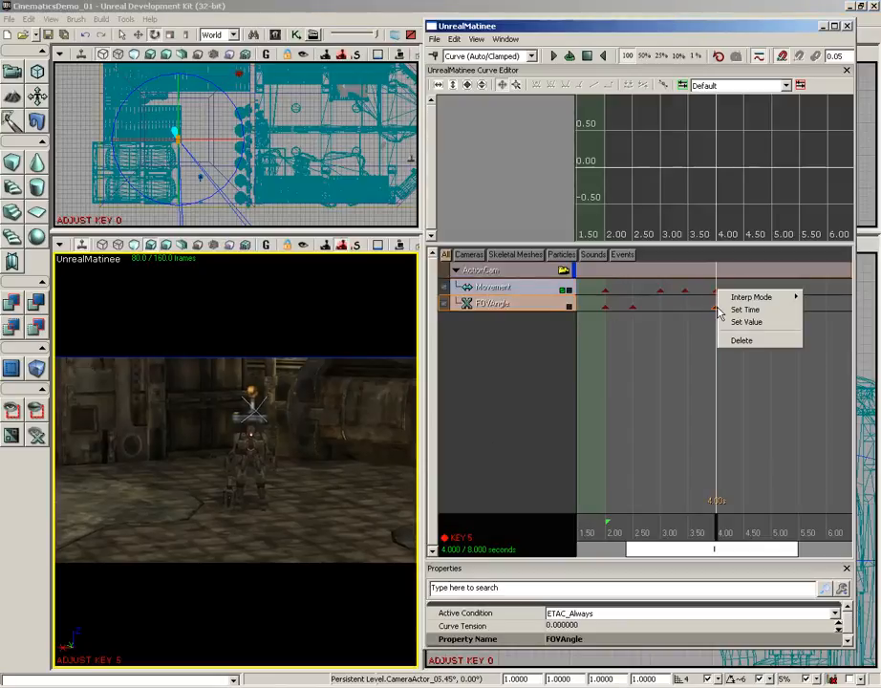
{"action": "left_click", "coordinate": [728, 323]}
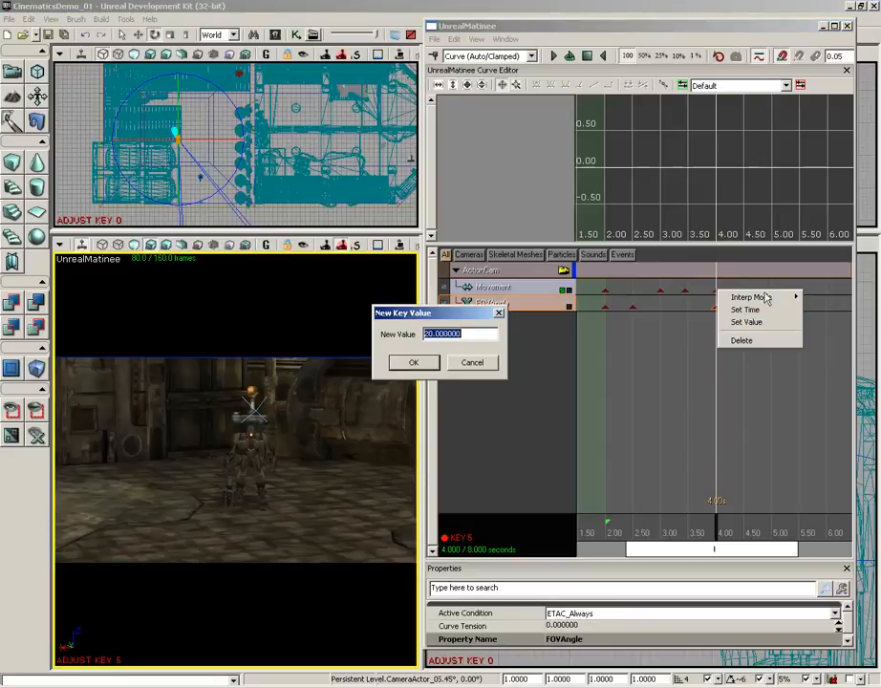
{"action": "type", "text": "5"}
{"action": "key", "text": "Return"}
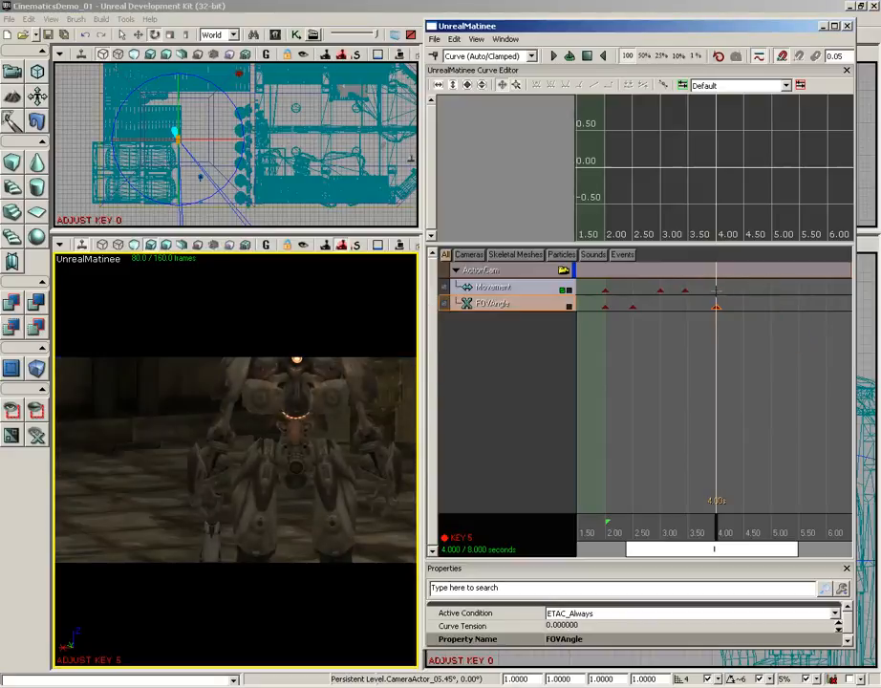
{"action": "left_click", "coordinate": [715, 290]}
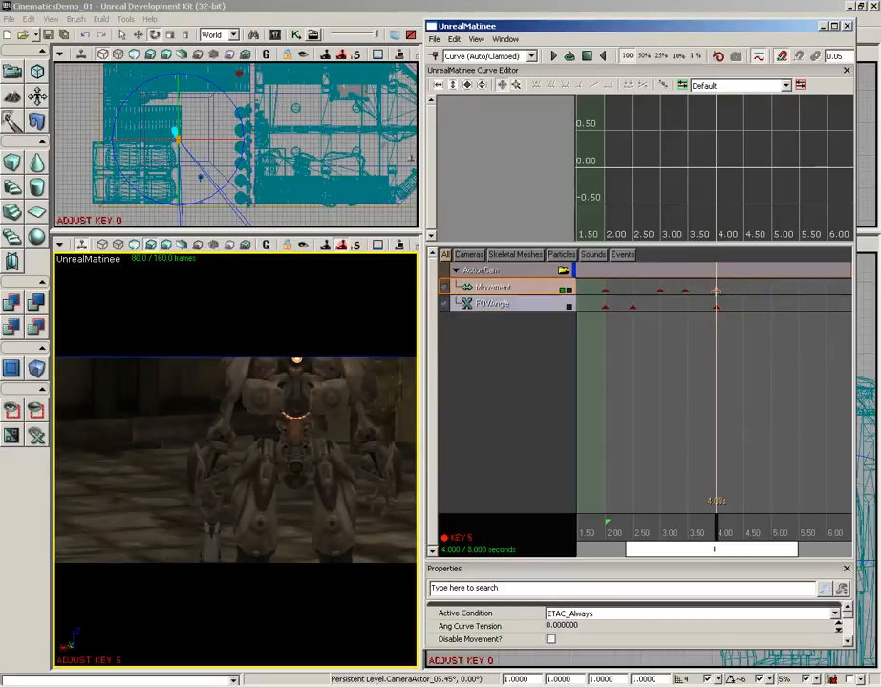
{"action": "right_click_drag", "start_coordinate": [336, 411], "coordinate": [332, 404]}
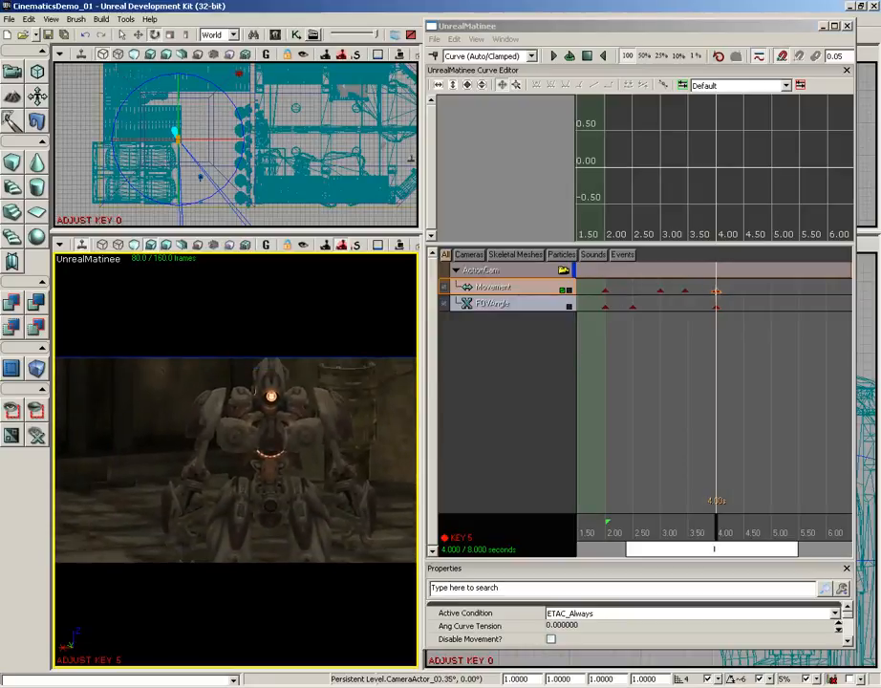
- Set the 4-second FOVAngle key to 8 and re-aim the camera at the matching Movement key to center the robot
{"action": "left_click", "coordinate": [718, 306]}
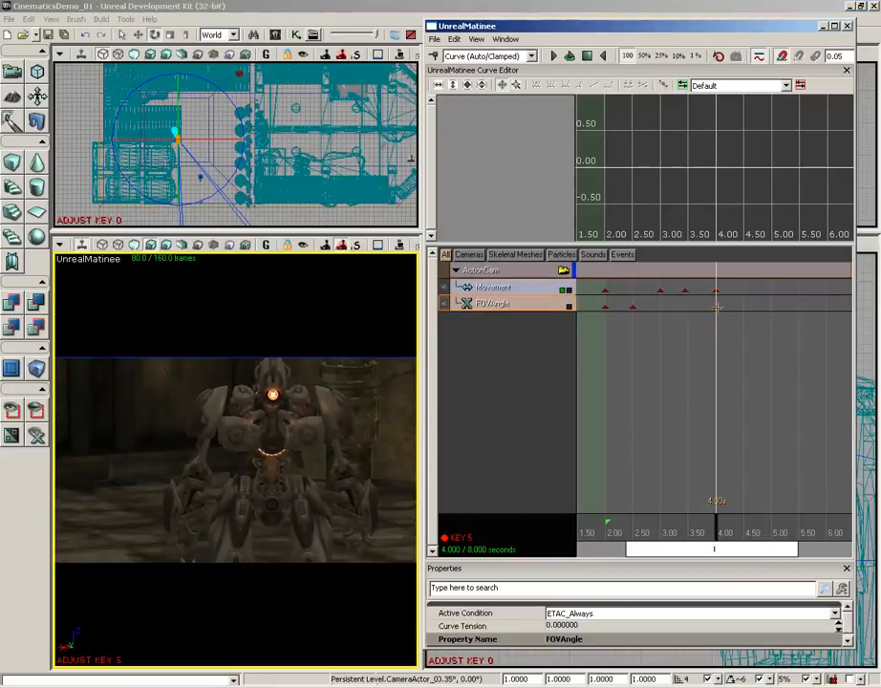
{"action": "right_click", "coordinate": [717, 307]}
{"action": "left_click", "coordinate": [740, 321]}
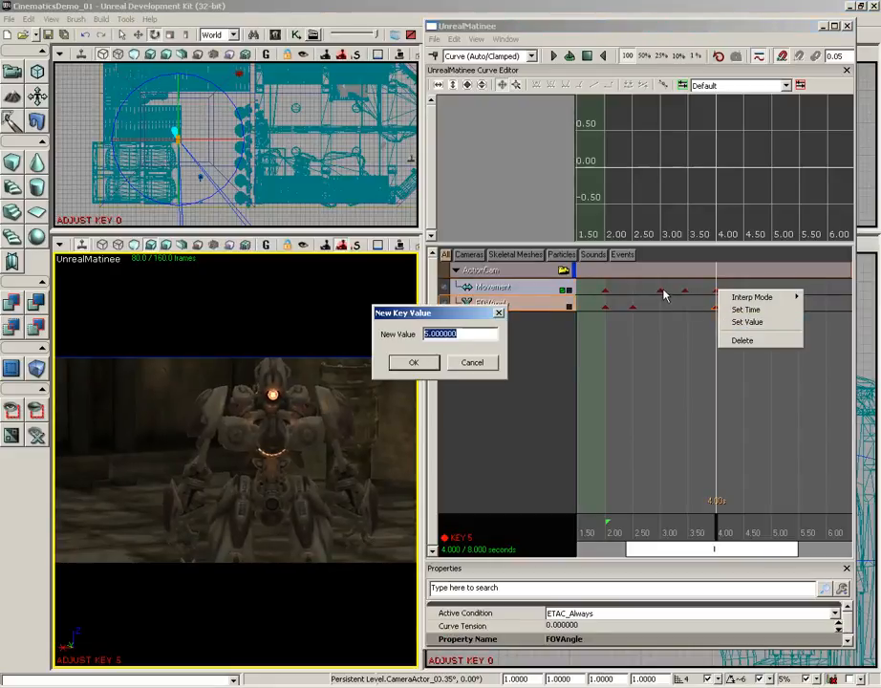
{"action": "type", "text": "8"}
{"action": "key", "text": "Return"}
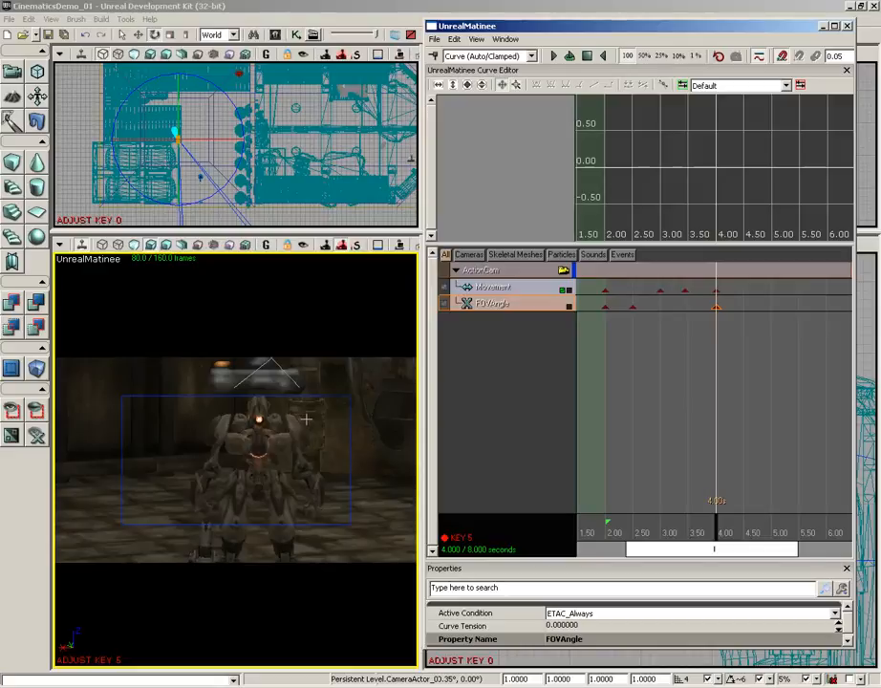
{"action": "left_click", "coordinate": [717, 290]}
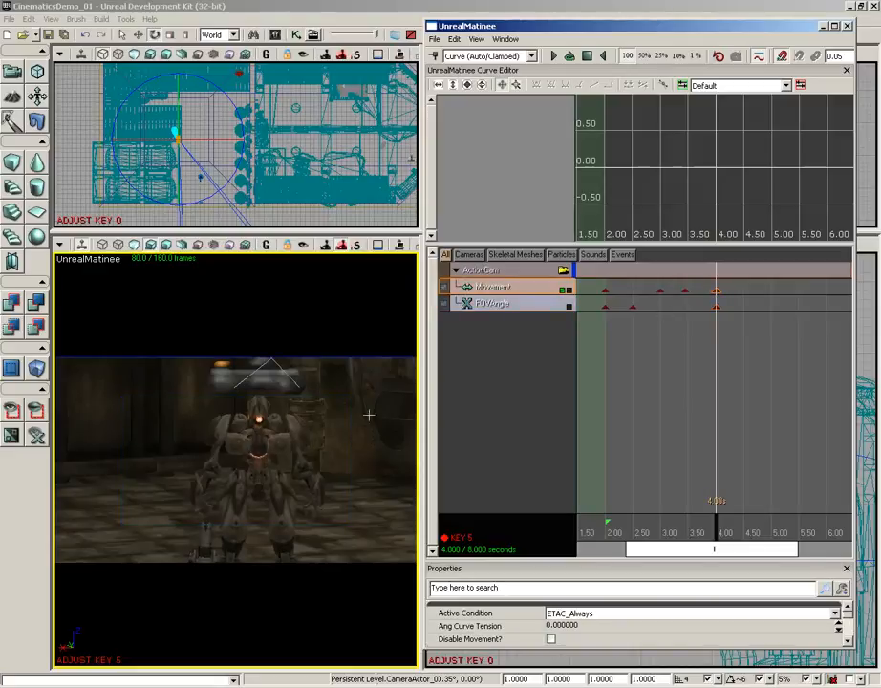
{"action": "right_click_drag", "start_coordinate": [342, 425], "coordinate": [342, 426]}
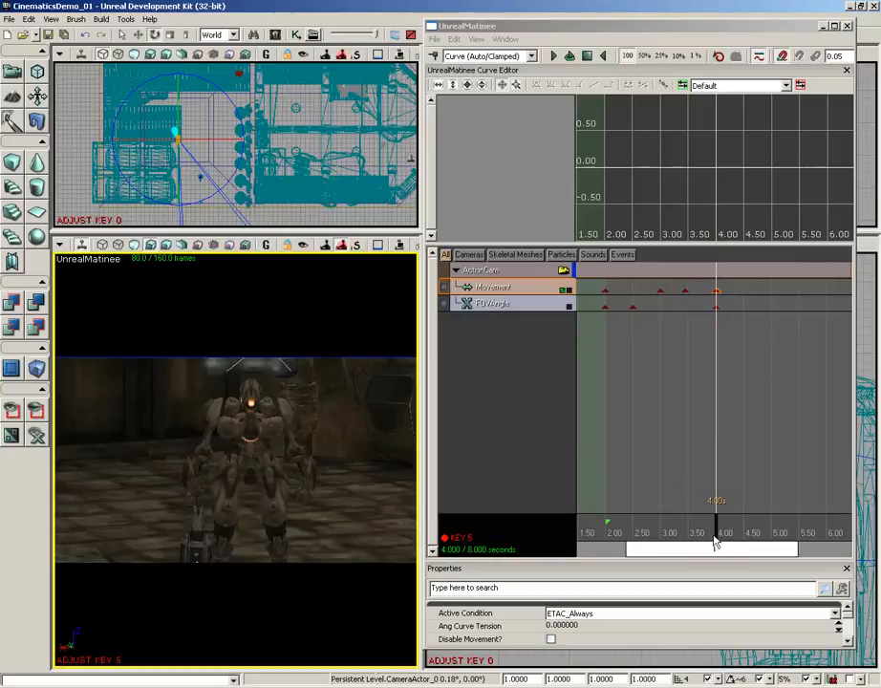
- Scrub back to 2 seconds and inspect the FOVAngle keys at 2 and 2.5 seconds
{"action": "left_click_drag", "start_coordinate": [716, 541], "coordinate": [672, 535]}
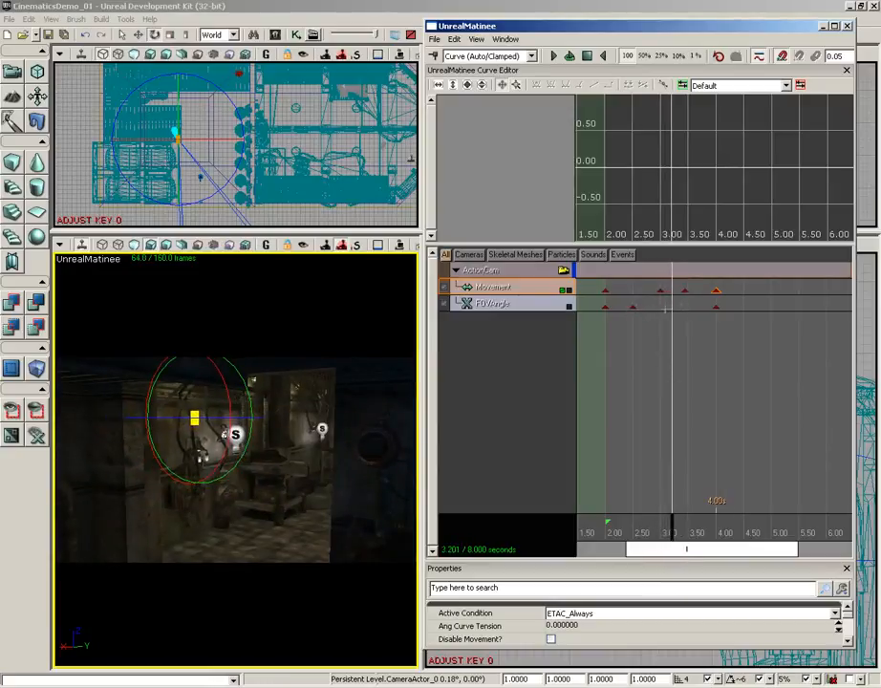
{"action": "left_click_drag", "start_coordinate": [672, 534], "coordinate": [608, 525]}
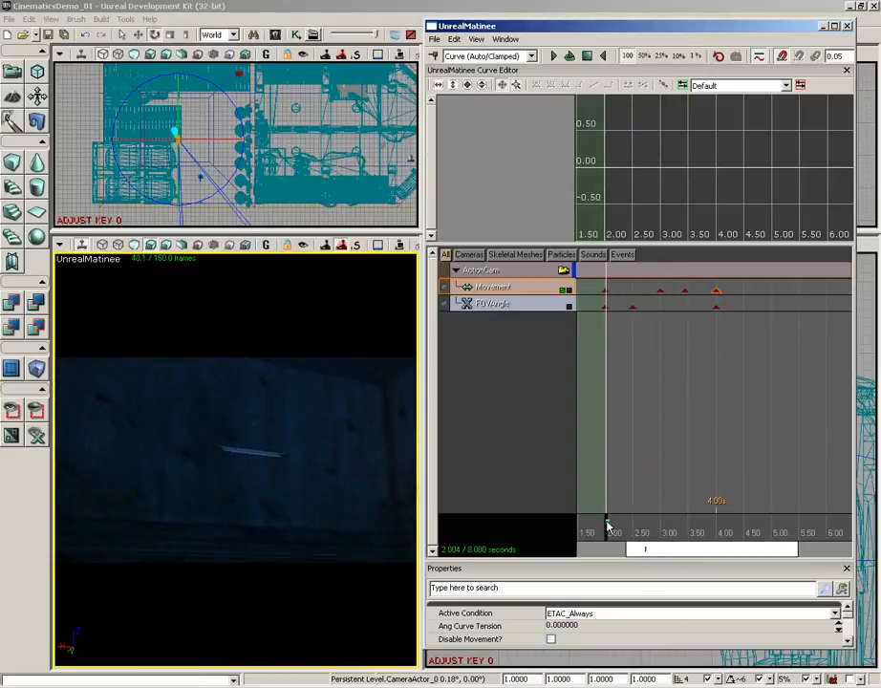
{"action": "key", "text": "Return"}
{"action": "left_click", "coordinate": [605, 306]}
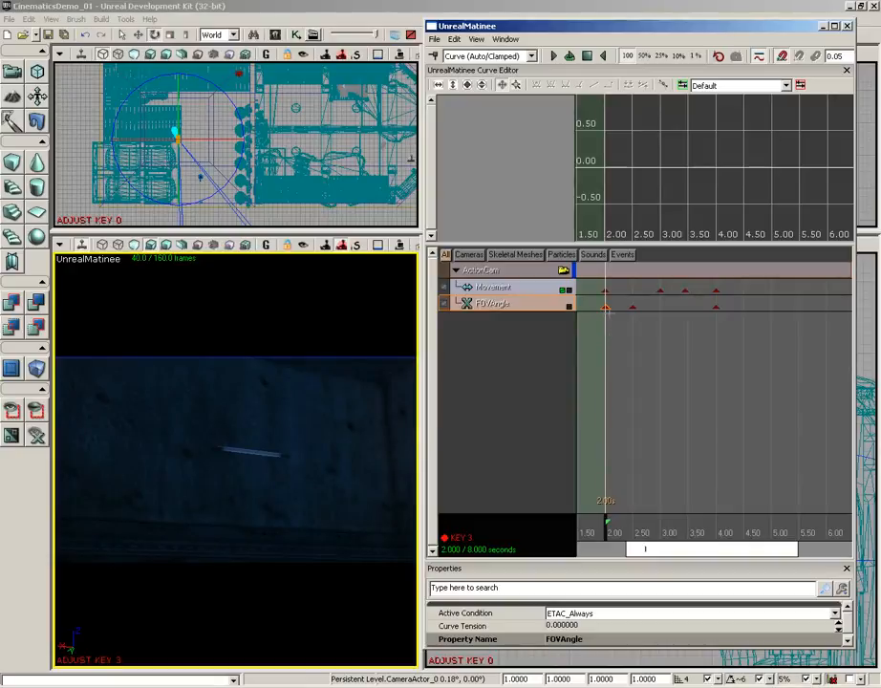
{"action": "right_click", "coordinate": [605, 306]}
{"action": "left_click", "coordinate": [617, 323]}
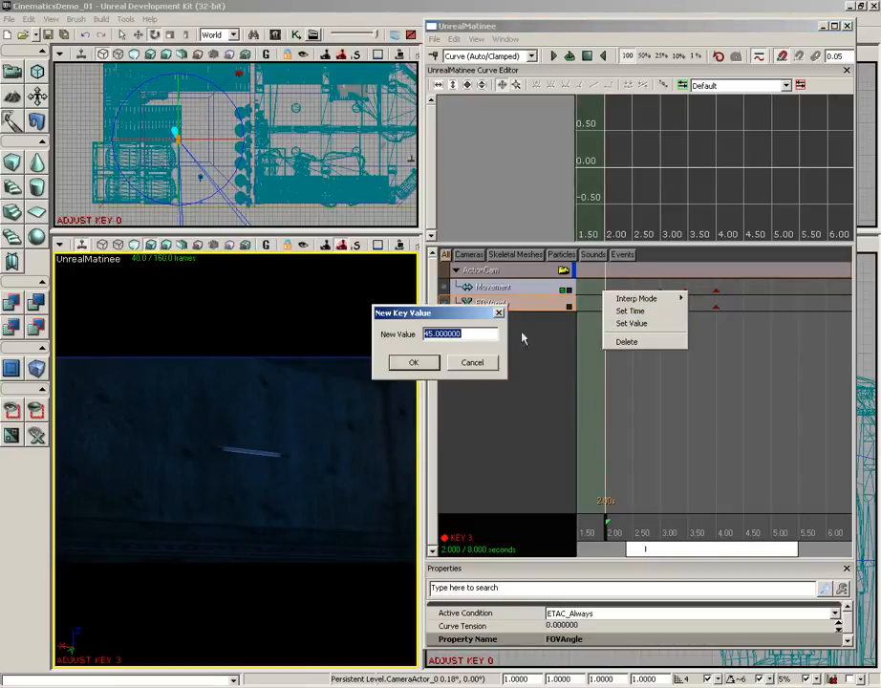
{"action": "left_click", "coordinate": [472, 363]}
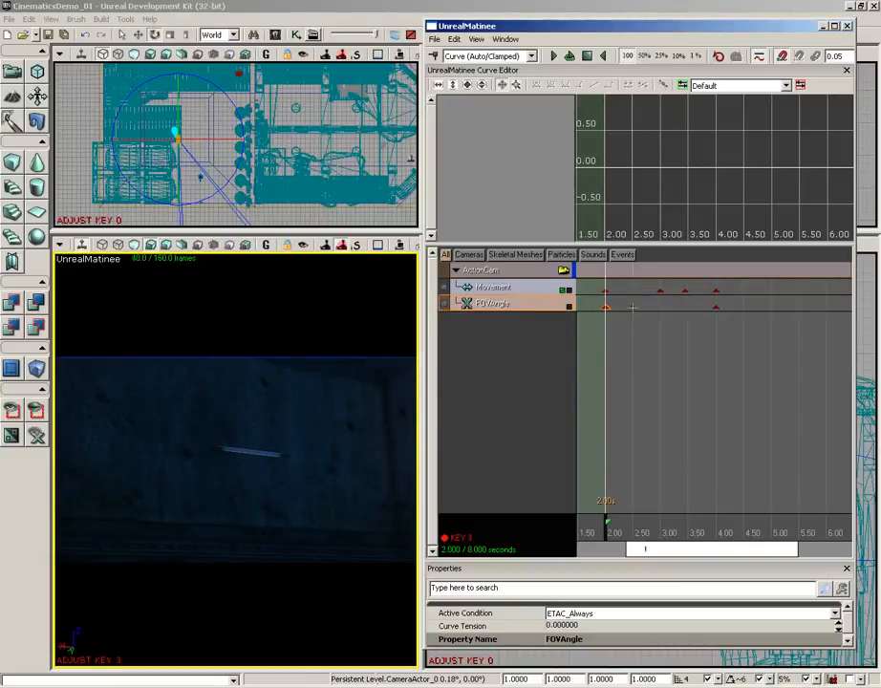
{"action": "left_click", "coordinate": [632, 307], "text": "ctrl"}
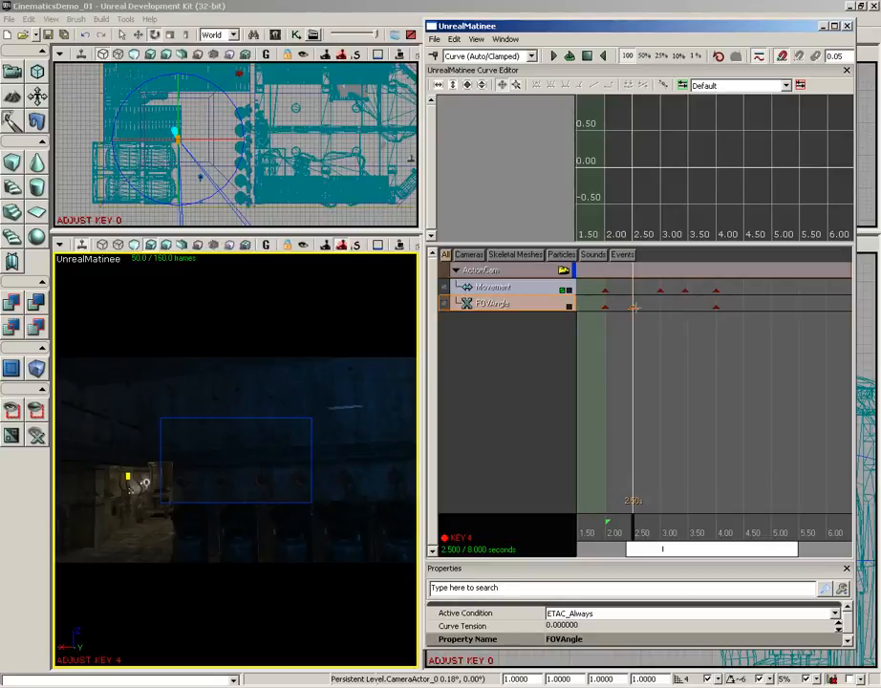
- Add an FOVAngle key at 3.45 seconds, aligned with the Movement key there, and set its value to 90
{"action": "left_click_drag", "start_coordinate": [640, 526], "coordinate": [684, 528]}
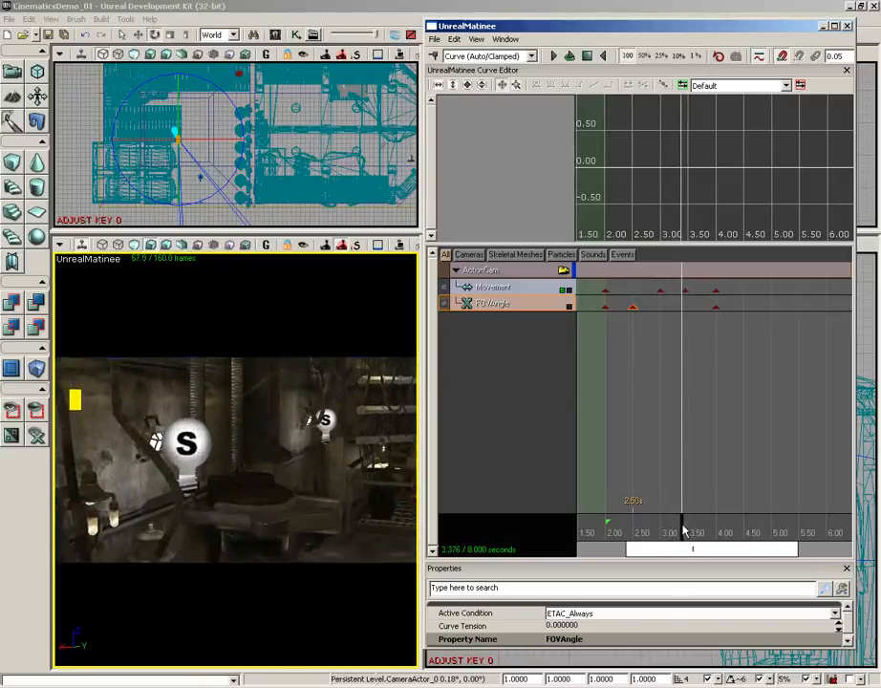
{"action": "left_click", "coordinate": [685, 289], "text": "ctrl"}
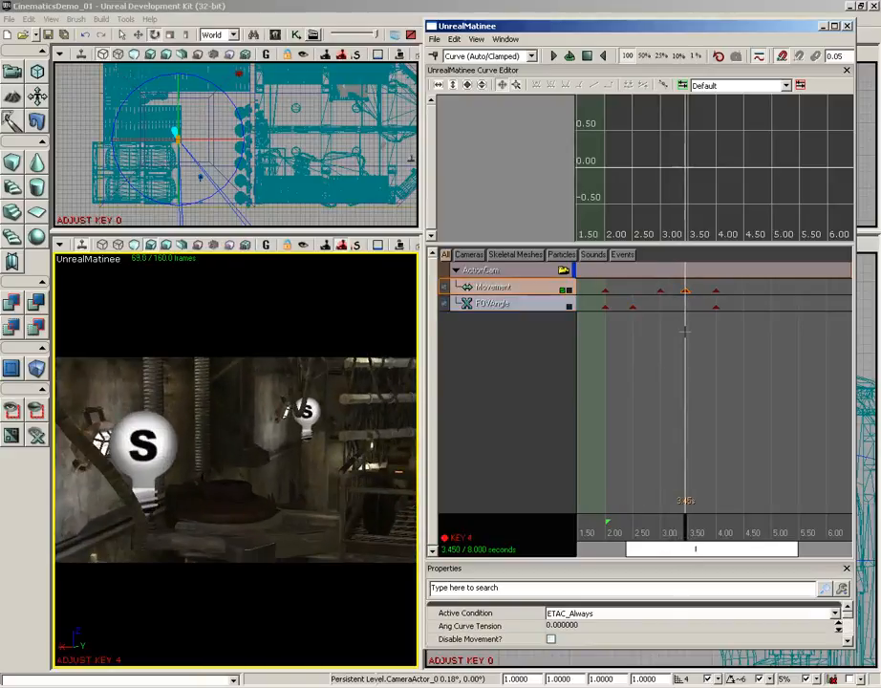
{"action": "left_click", "coordinate": [538, 305]}
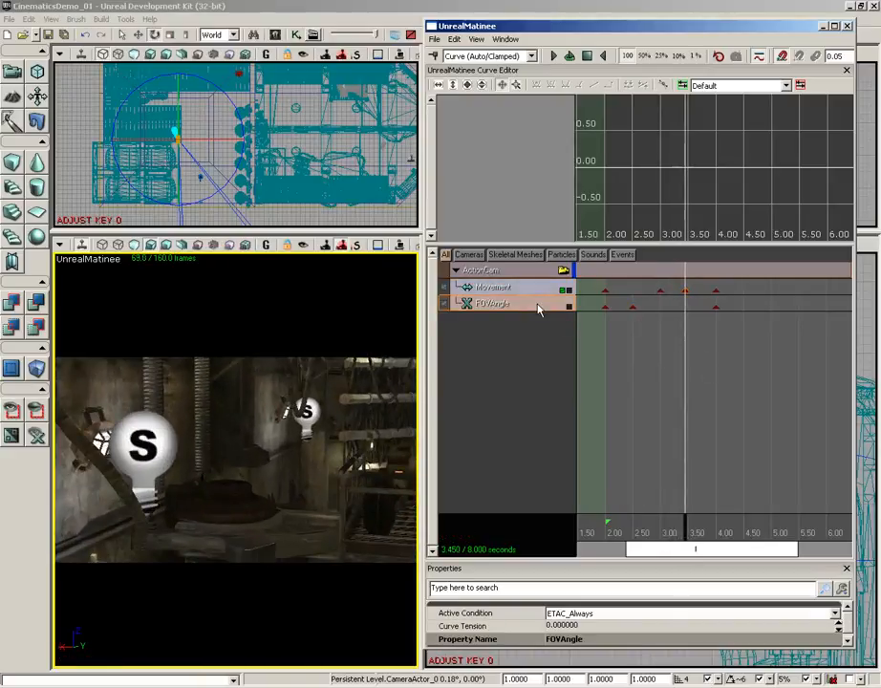
{"action": "key", "text": "Return"}
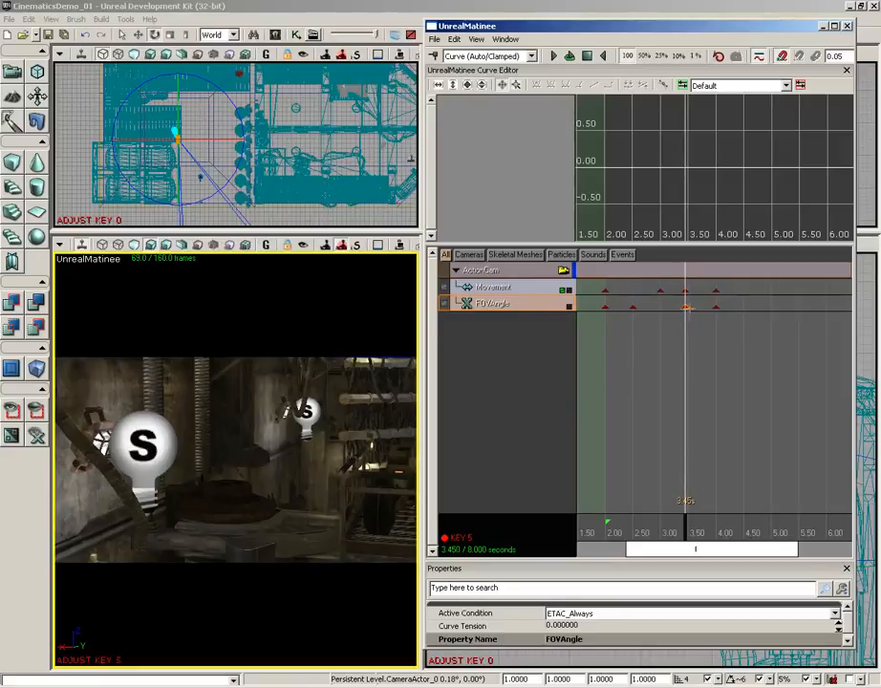
{"action": "right_click", "coordinate": [684, 306]}
{"action": "left_click", "coordinate": [691, 323]}
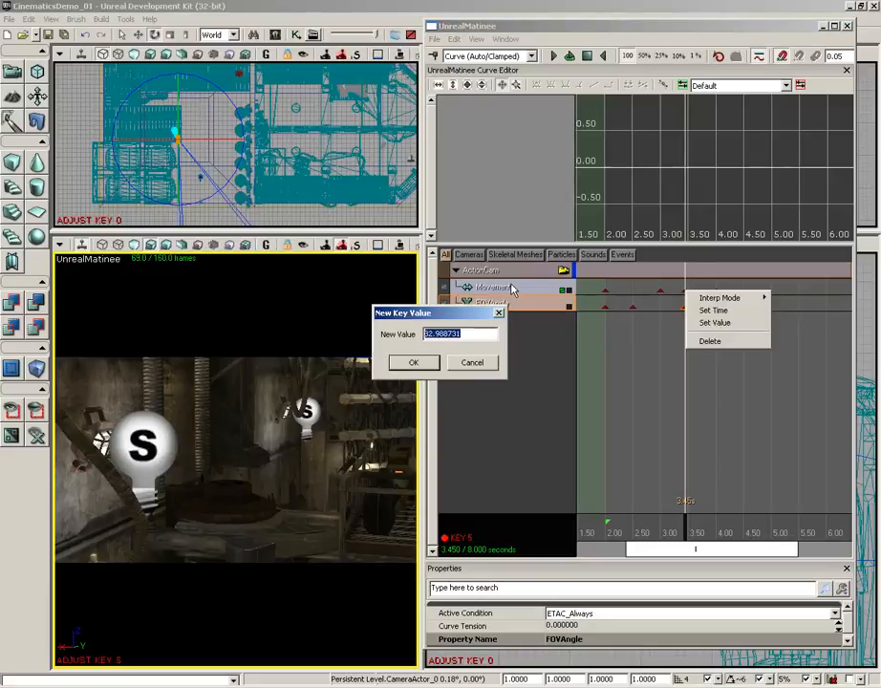
{"action": "type", "text": "90"}
{"action": "key", "text": "Return"}
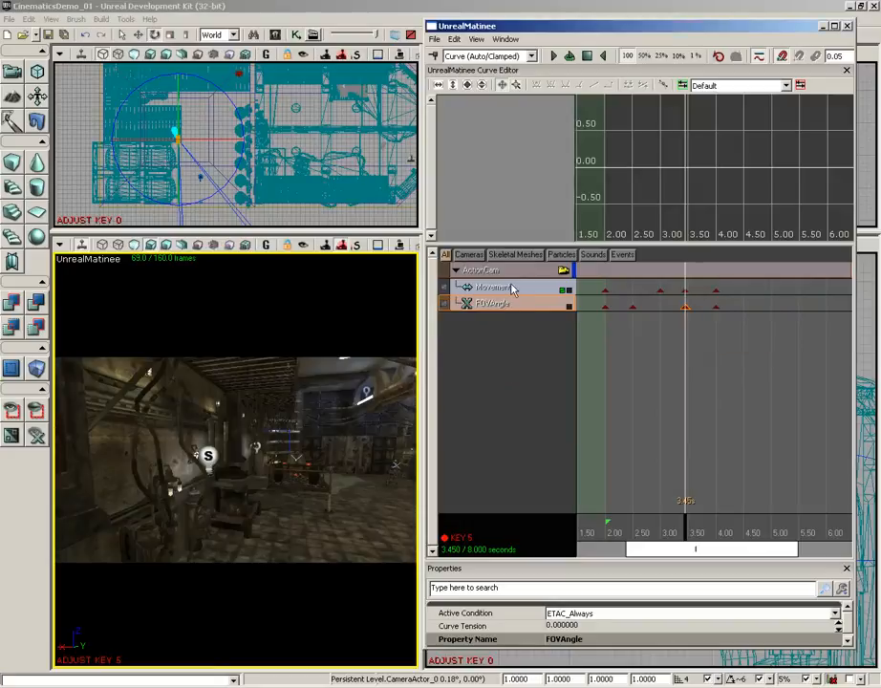
- Scrub the timeline from 3.45 seconds to past 5 seconds to preview the zoom onto the robot
{"action": "left_click_drag", "start_coordinate": [684, 531], "coordinate": [723, 523]}
{"action": "left_click_drag", "start_coordinate": [723, 522], "coordinate": [728, 523]}
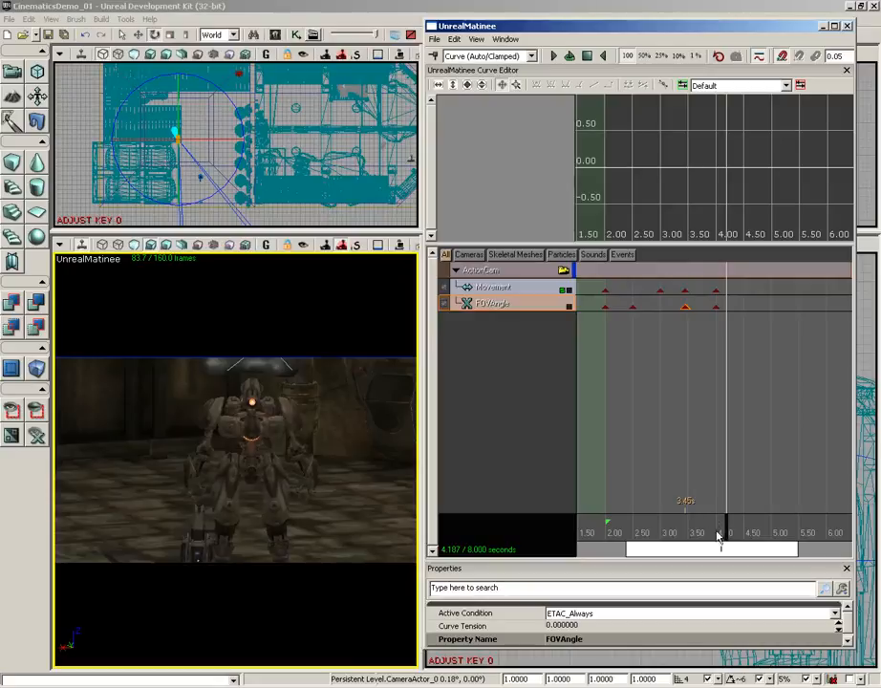
{"action": "left_click_drag", "start_coordinate": [727, 531], "coordinate": [790, 532]}
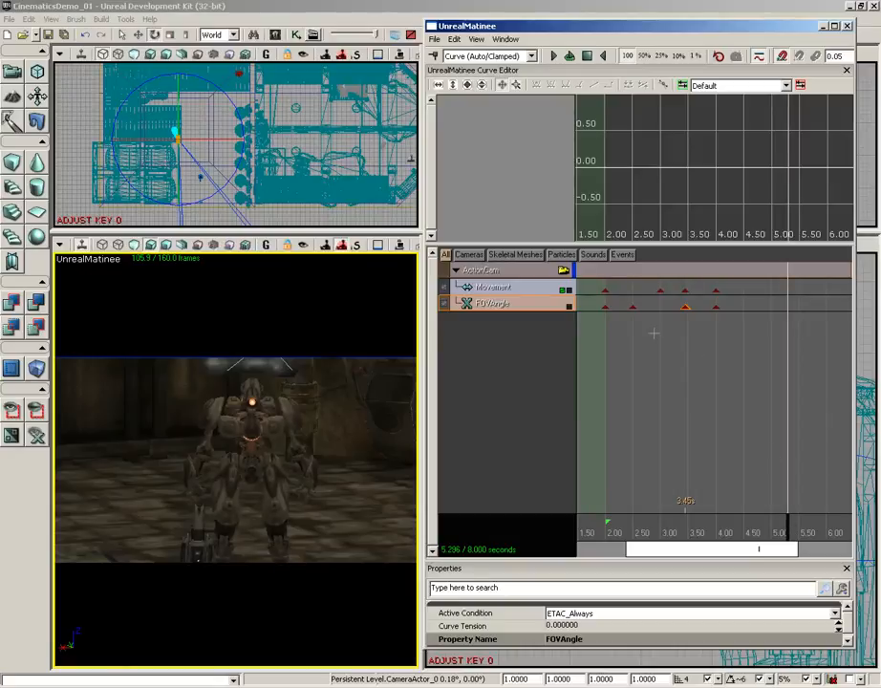
- Add an FOVAngle key and a matching Movement key at 5.30 seconds to hold the framing on the robot
{"action": "key", "text": "Return"}
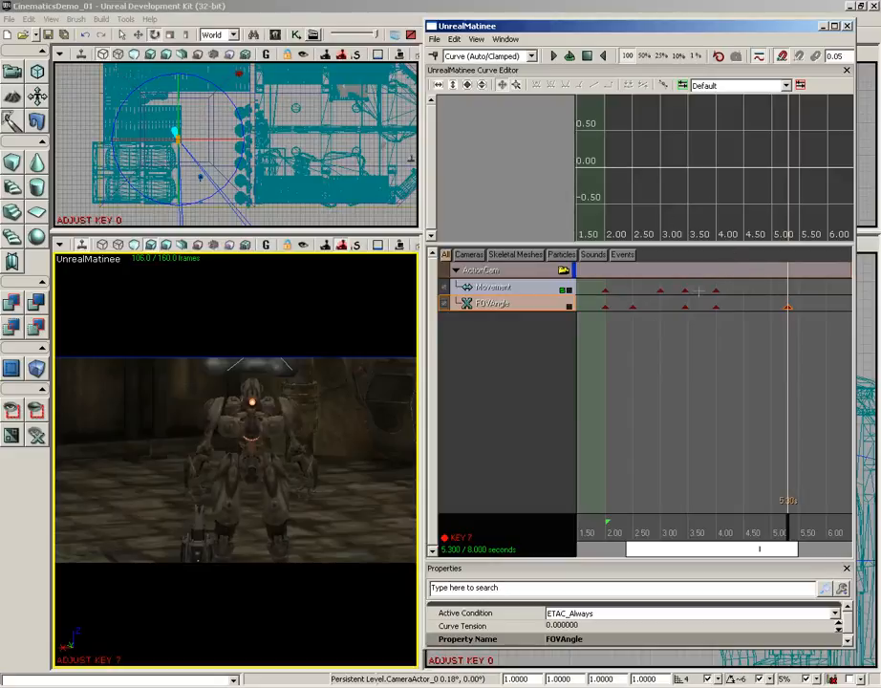
{"action": "left_click", "coordinate": [468, 289]}
{"action": "key", "text": "Return"}
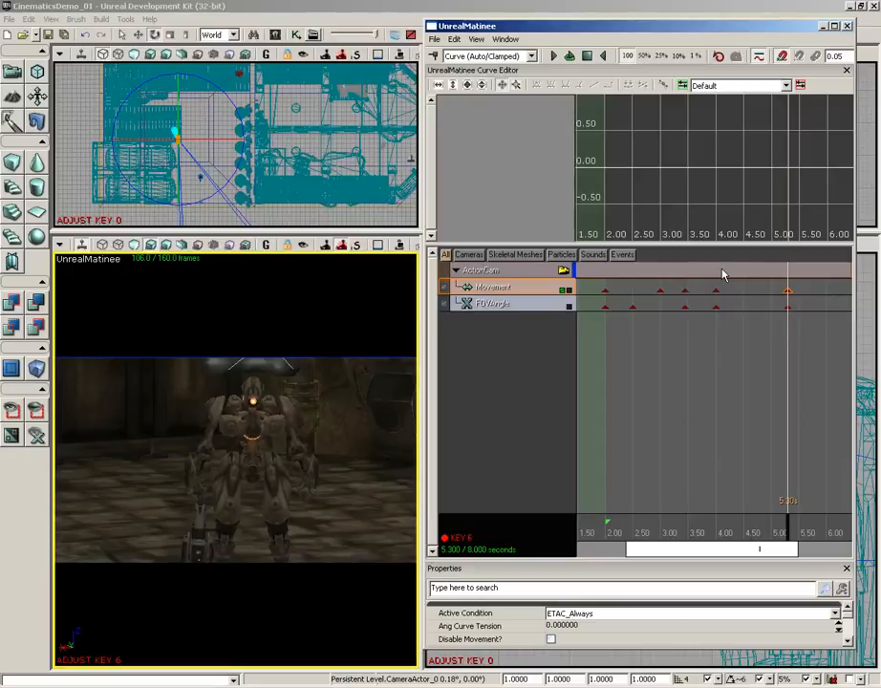
{"action": "left_click_drag", "start_coordinate": [732, 398], "coordinate": [586, 397]}
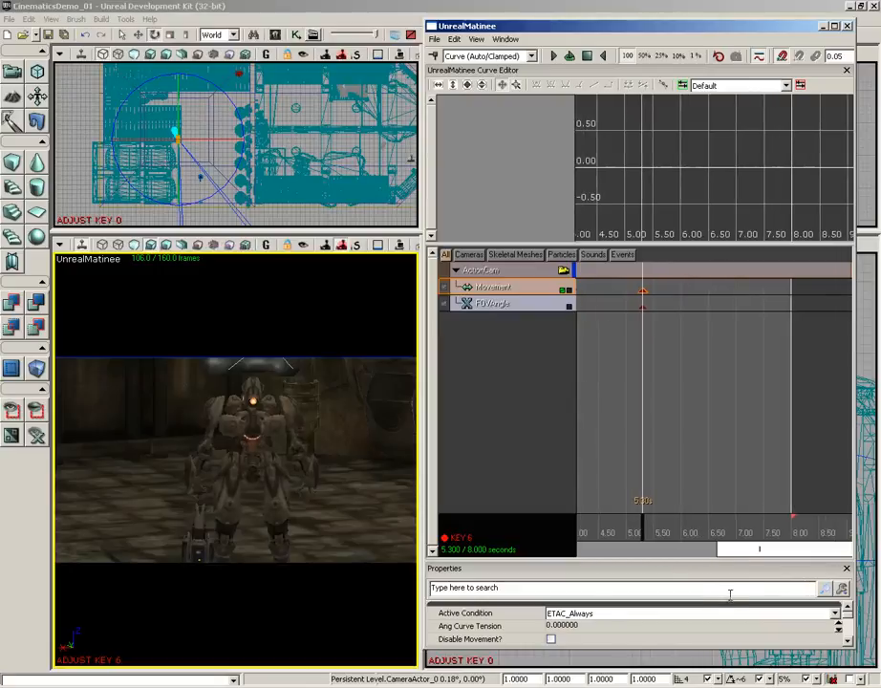
{"action": "left_click_drag", "start_coordinate": [643, 531], "coordinate": [664, 538]}
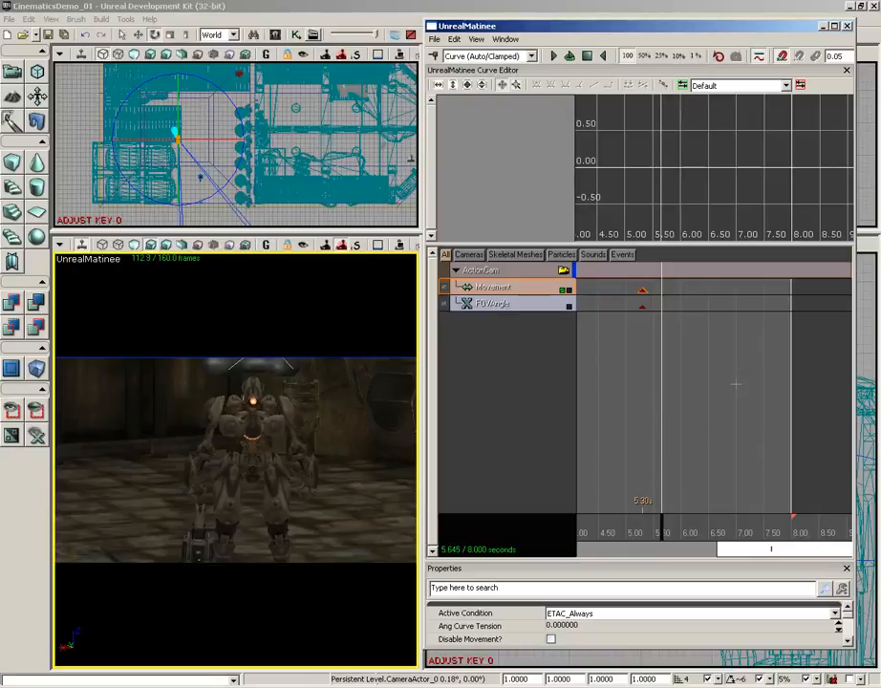
{"action": "left_click", "coordinate": [538, 303]}
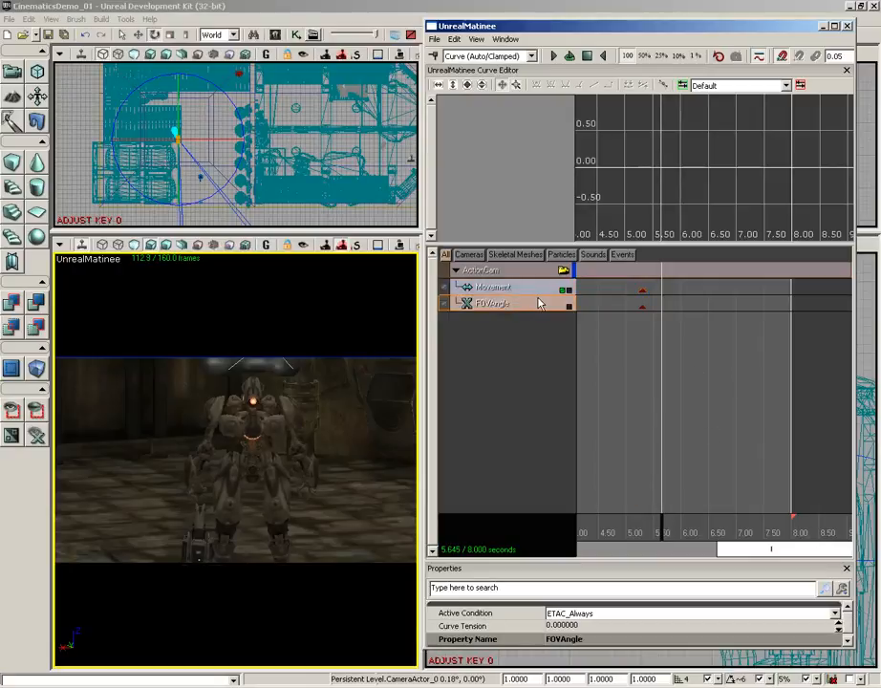
{"action": "key", "text": "Return"}
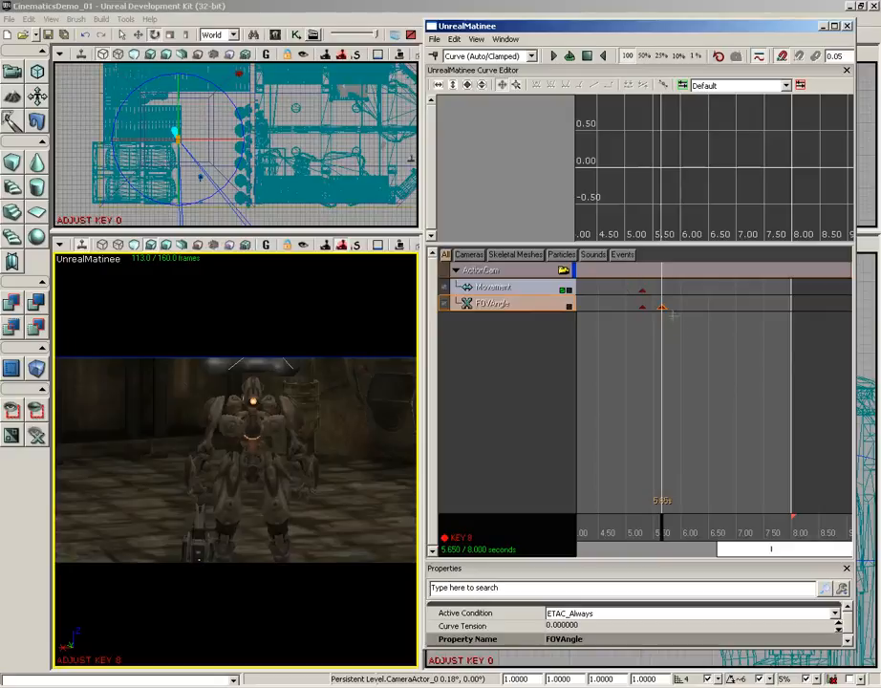
{"action": "right_click", "coordinate": [662, 307]}
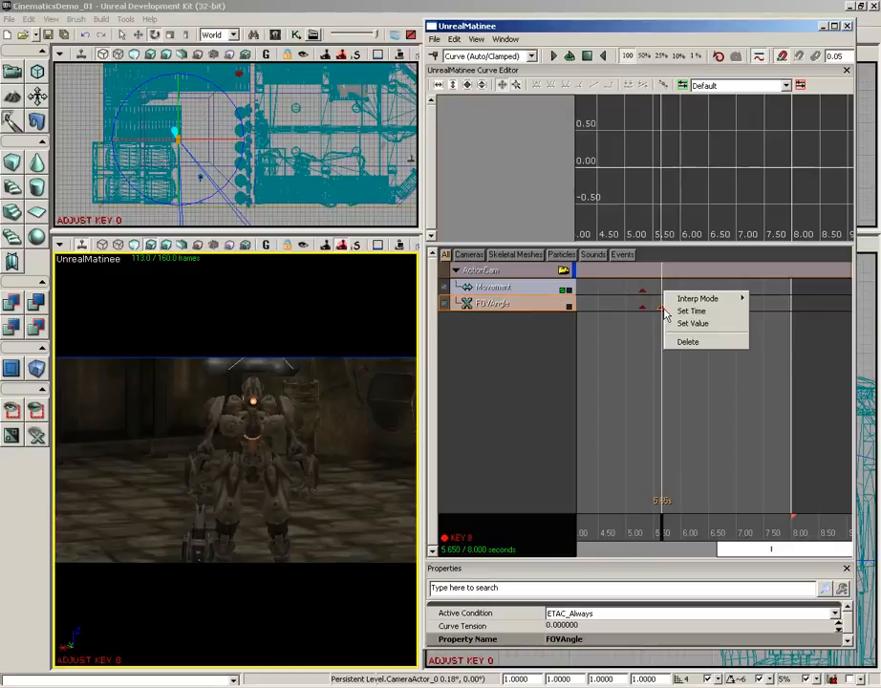
{"action": "left_click", "coordinate": [616, 350]}
{"action": "left_click_drag", "start_coordinate": [615, 348], "coordinate": [693, 344]}
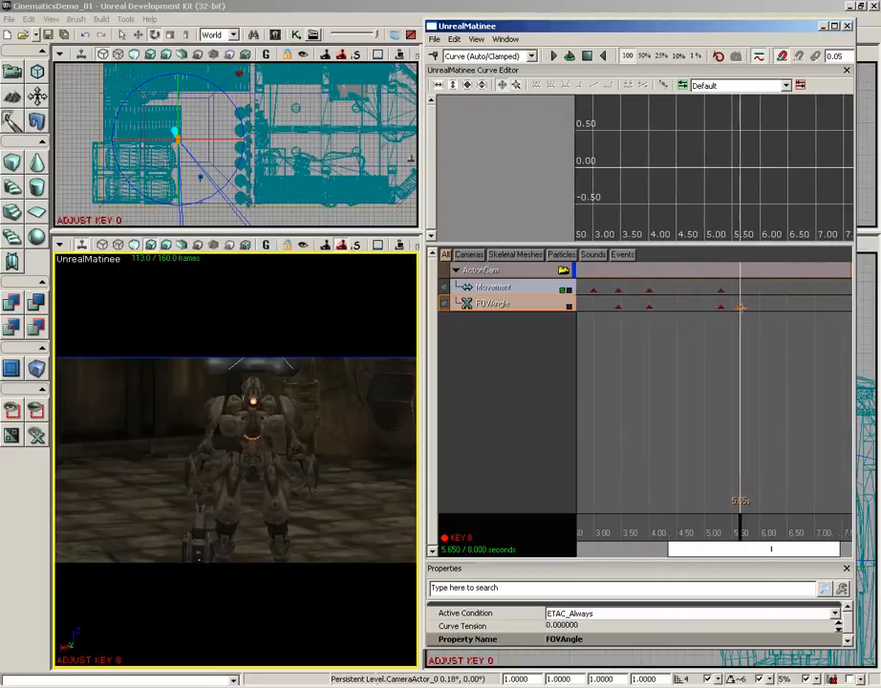
{"action": "key", "text": "Delete"}
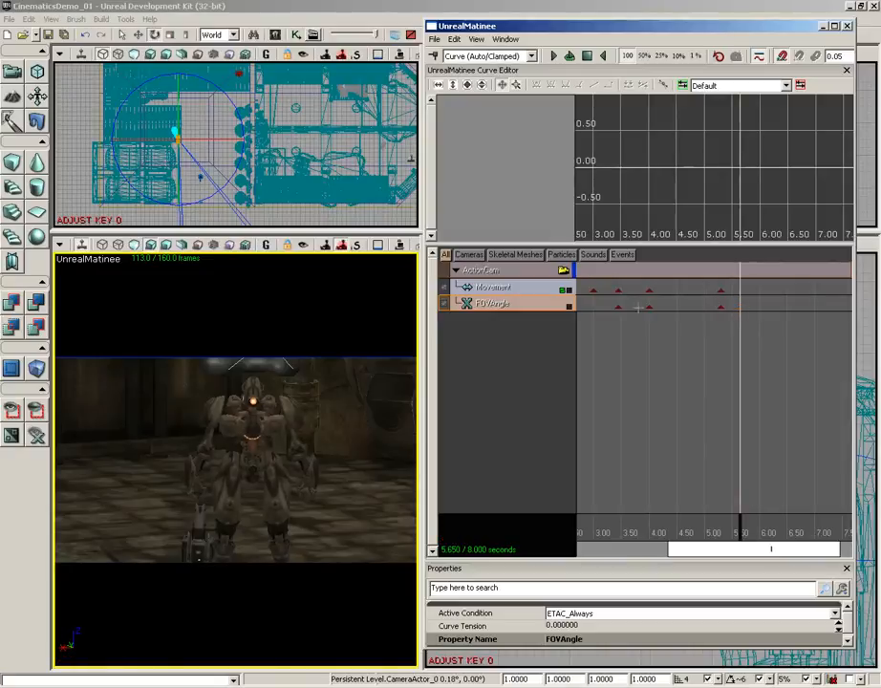
- Duplicate the FOVAngle key at 3.45 seconds and shift the copy to 5.65 seconds
{"action": "left_click", "coordinate": [619, 306]}
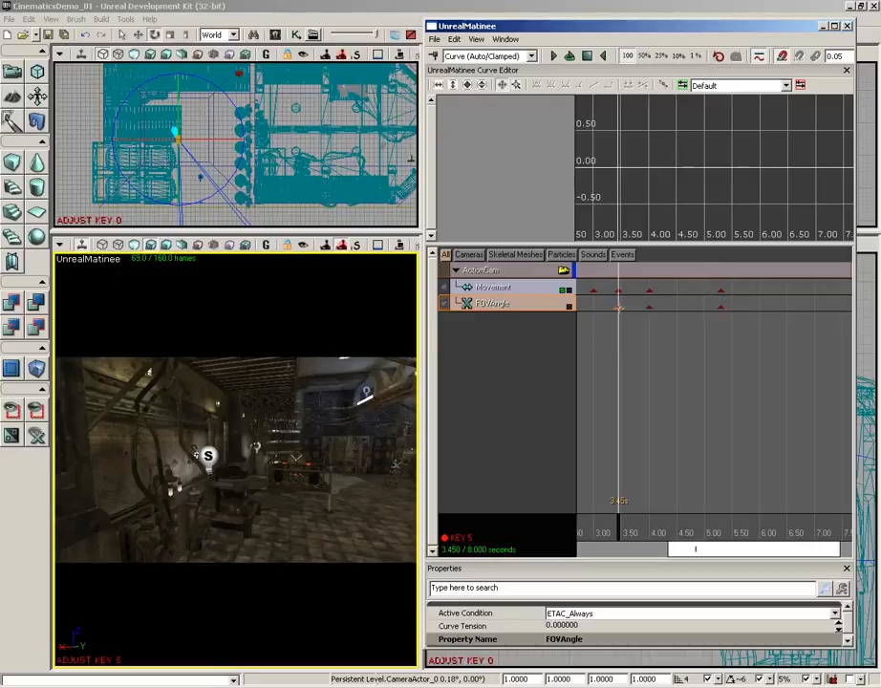
{"action": "left_click", "coordinate": [455, 40]}
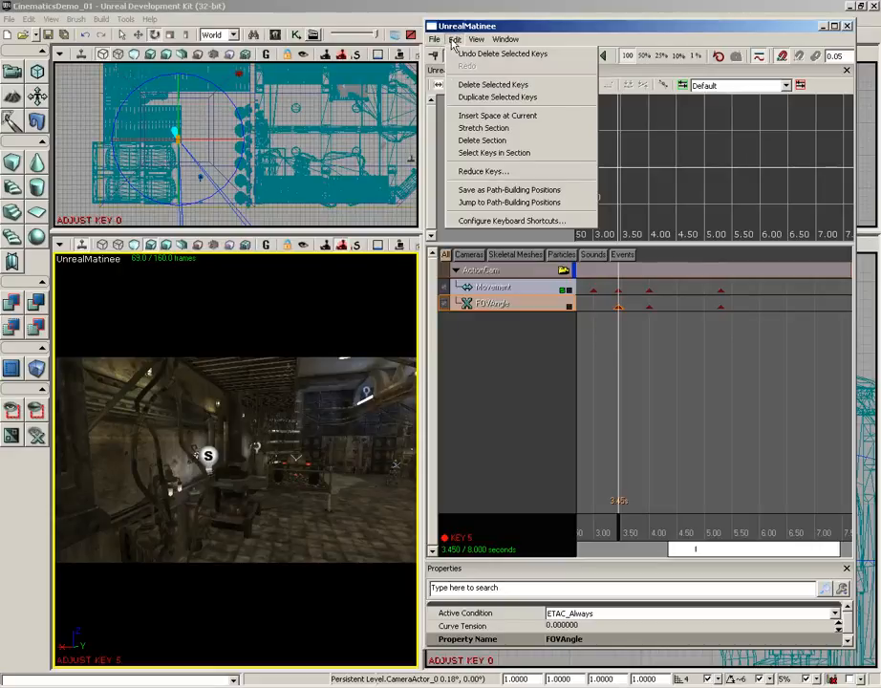
{"action": "left_click", "coordinate": [475, 98]}
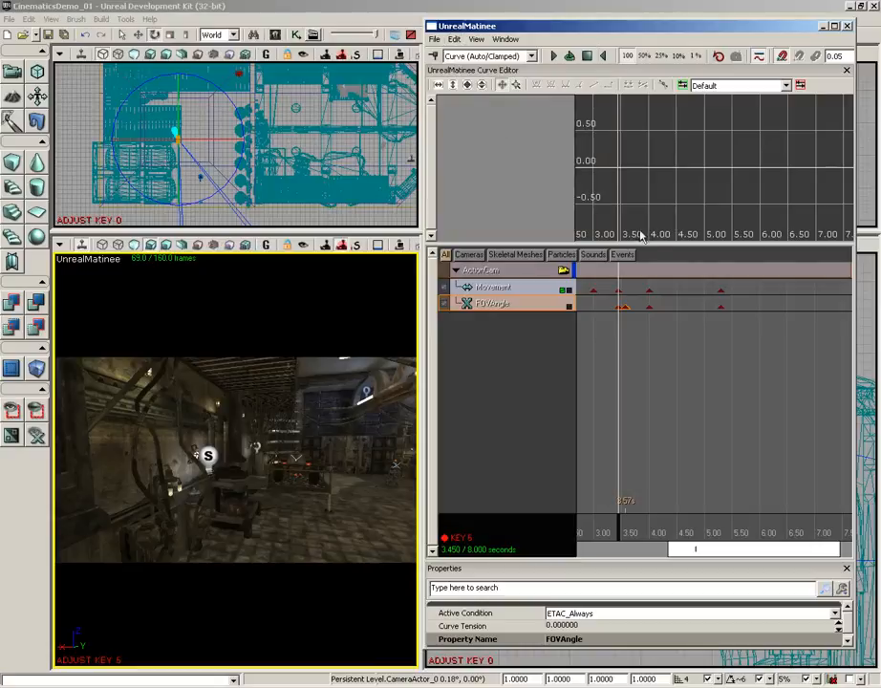
{"action": "left_click_drag", "start_coordinate": [623, 308], "coordinate": [739, 308], "text": "ctrl"}
{"action": "left_click_drag", "start_coordinate": [620, 525], "coordinate": [739, 526]}
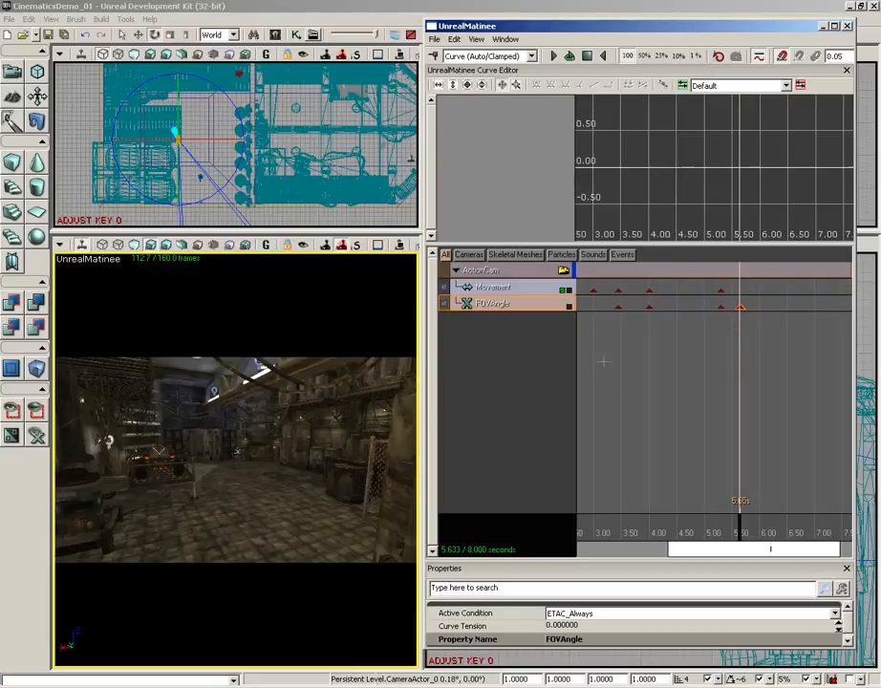
- Duplicate the Movement key at 3.45 seconds, align the copy with the FOVAngle key at 5.65 seconds, and scrub past it to preview
{"action": "left_click", "coordinate": [619, 290]}
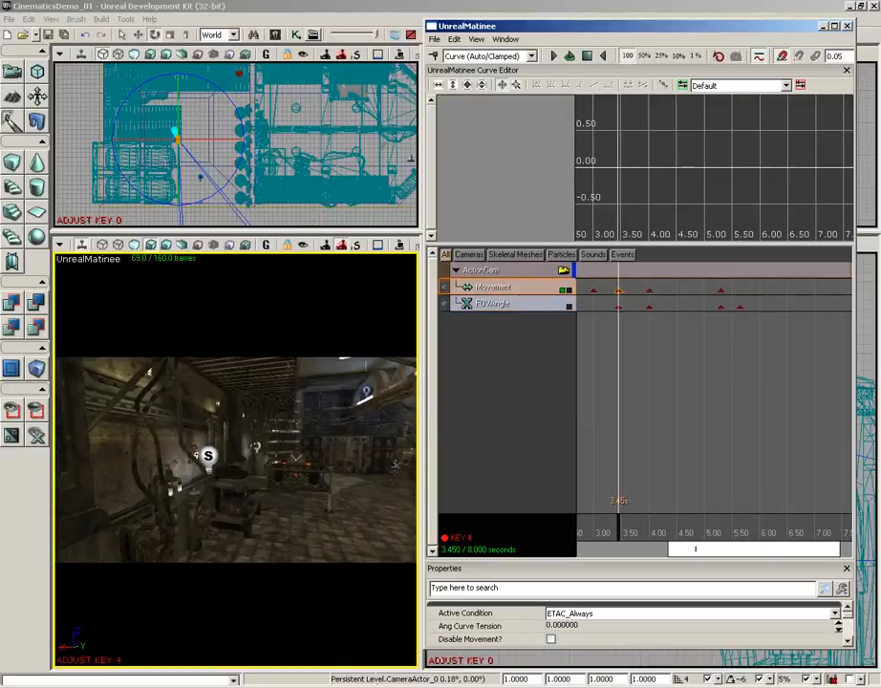
{"action": "left_click", "coordinate": [455, 39]}
{"action": "left_click", "coordinate": [467, 100]}
{"action": "left_click_drag", "start_coordinate": [623, 290], "coordinate": [742, 293]}
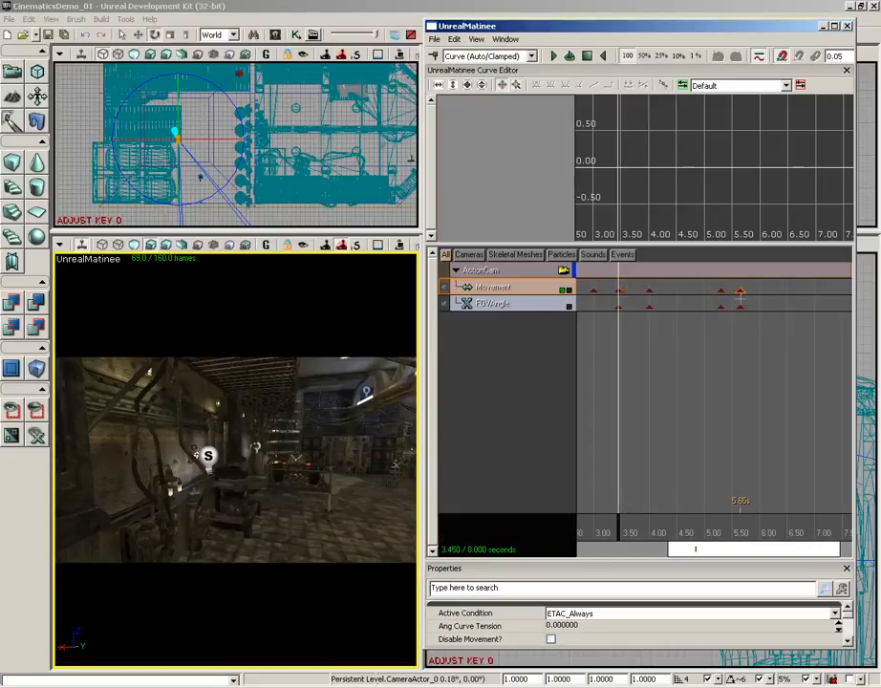
{"action": "left_click_drag", "start_coordinate": [633, 531], "coordinate": [744, 531]}
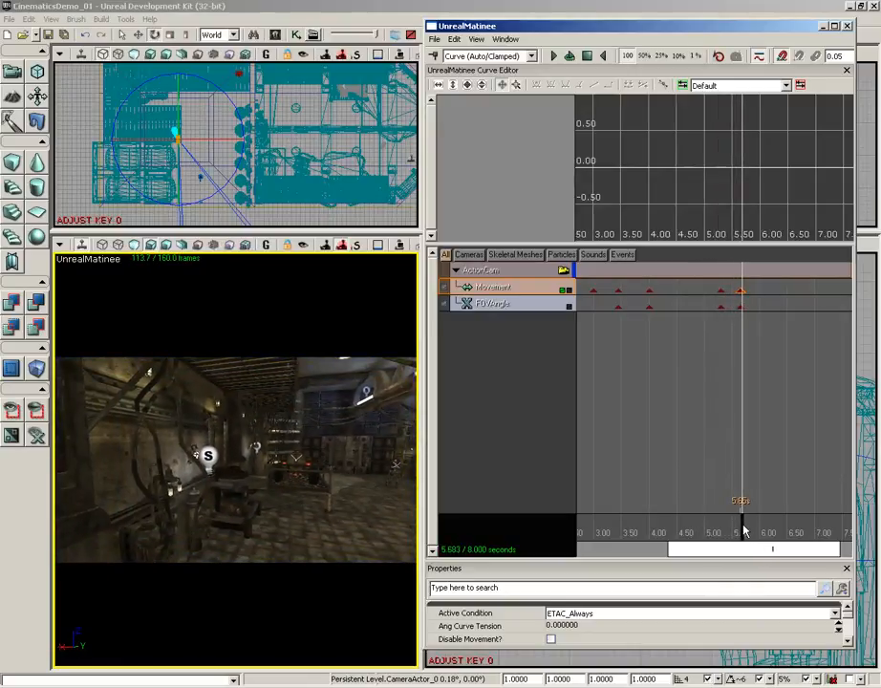
{"action": "left_click_drag", "start_coordinate": [744, 531], "coordinate": [760, 531]}
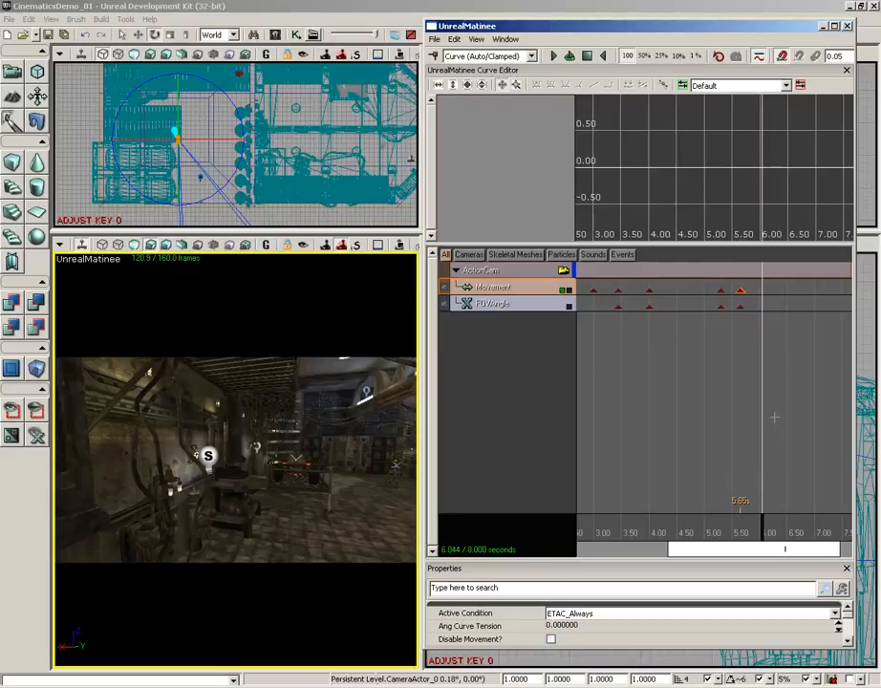
- Try placing a duplicate of the Movement key at 0 seconds at 6.65 seconds
{"action": "left_click_drag", "start_coordinate": [602, 288], "coordinate": [686, 291]}
{"action": "left_click", "coordinate": [623, 290]}
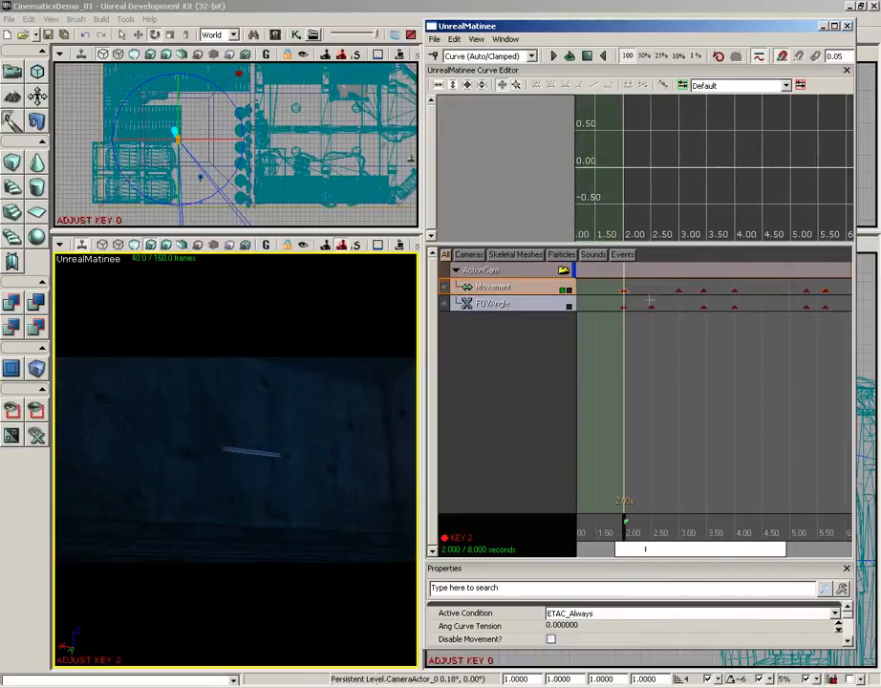
{"action": "left_click_drag", "start_coordinate": [648, 292], "coordinate": [760, 293]}
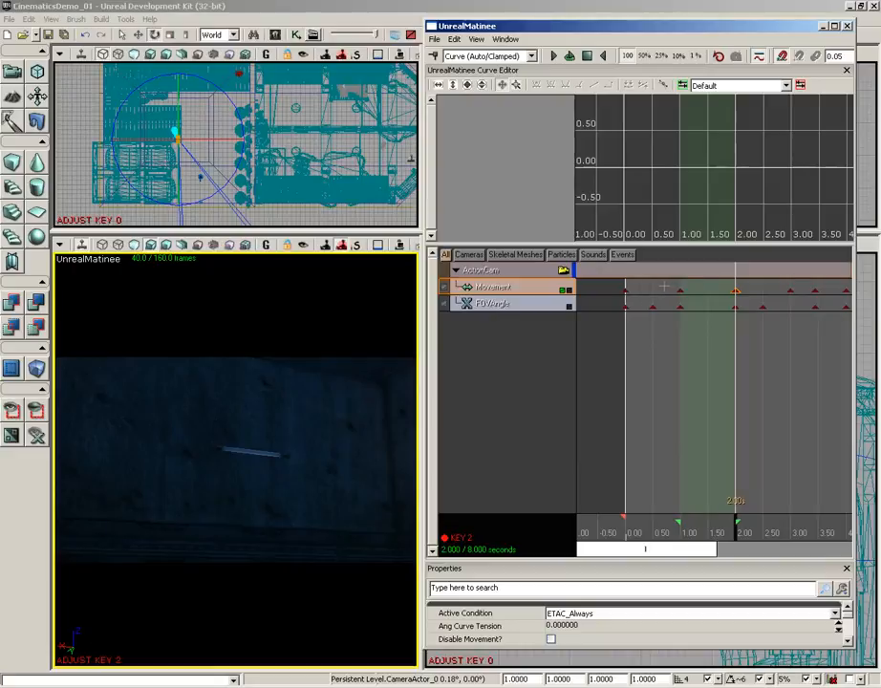
{"action": "mouse_move", "coordinate": [665, 287]}
{"action": "left_mouse_down"}
{"action": "mouse_move", "coordinate": [647, 287]}
{"action": "mouse_move", "coordinate": [658, 284]}
{"action": "left_mouse_up"}
{"action": "left_click", "coordinate": [661, 288]}
{"action": "left_click", "coordinate": [631, 290]}
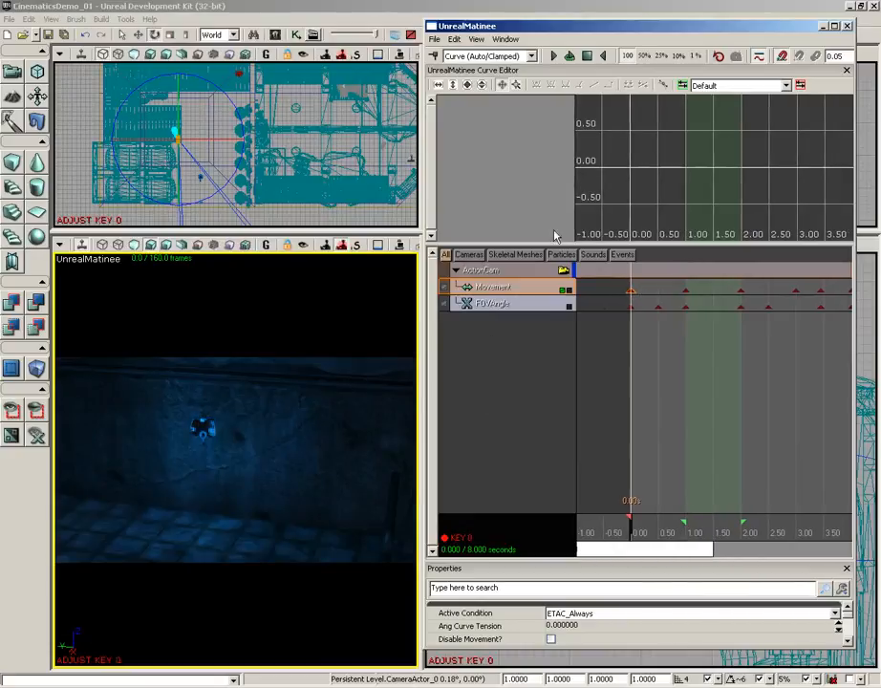
{"action": "left_click", "coordinate": [455, 39]}
{"action": "left_click", "coordinate": [469, 97]}
{"action": "left_click_drag", "start_coordinate": [638, 291], "coordinate": [718, 291], "text": "ctrl"}
{"action": "left_click_drag", "start_coordinate": [723, 291], "coordinate": [744, 292]}
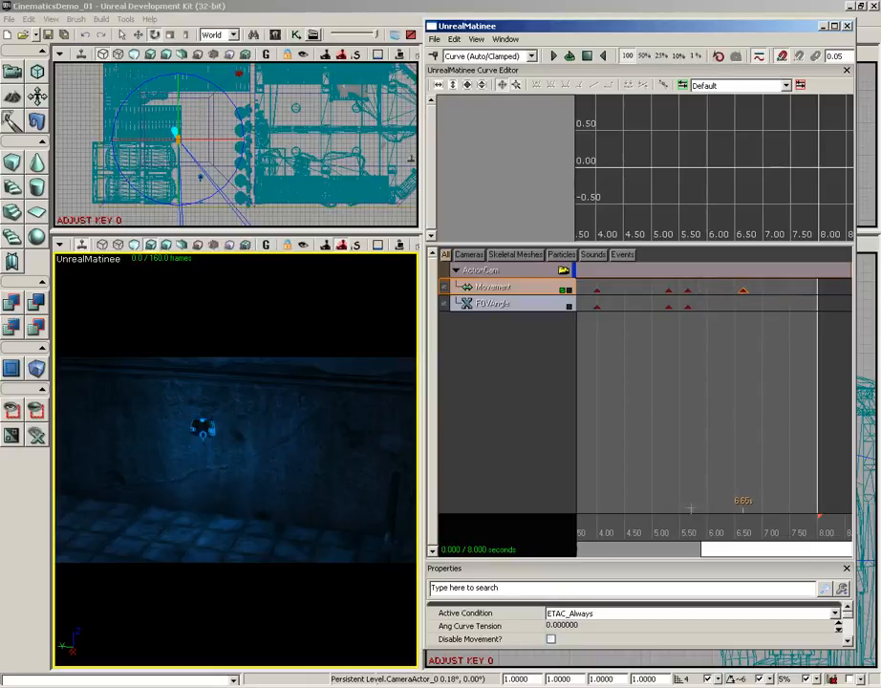
- Preview the camera move up to the copied Movement key at 6.65 seconds, and delete that key
{"action": "left_click_drag", "start_coordinate": [660, 531], "coordinate": [714, 518]}
{"action": "left_click", "coordinate": [744, 289]}
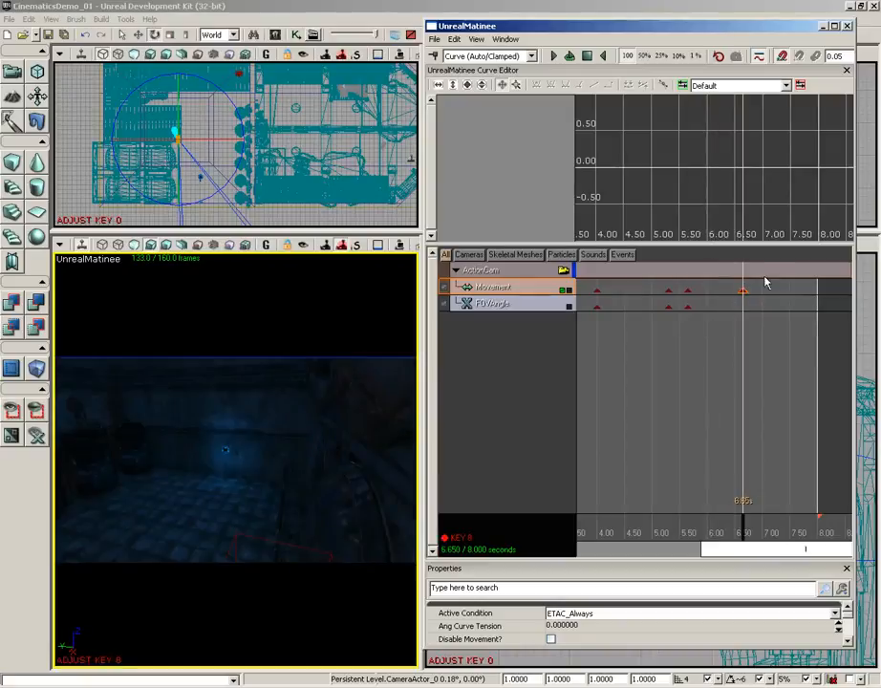
{"action": "key", "text": "Delete"}
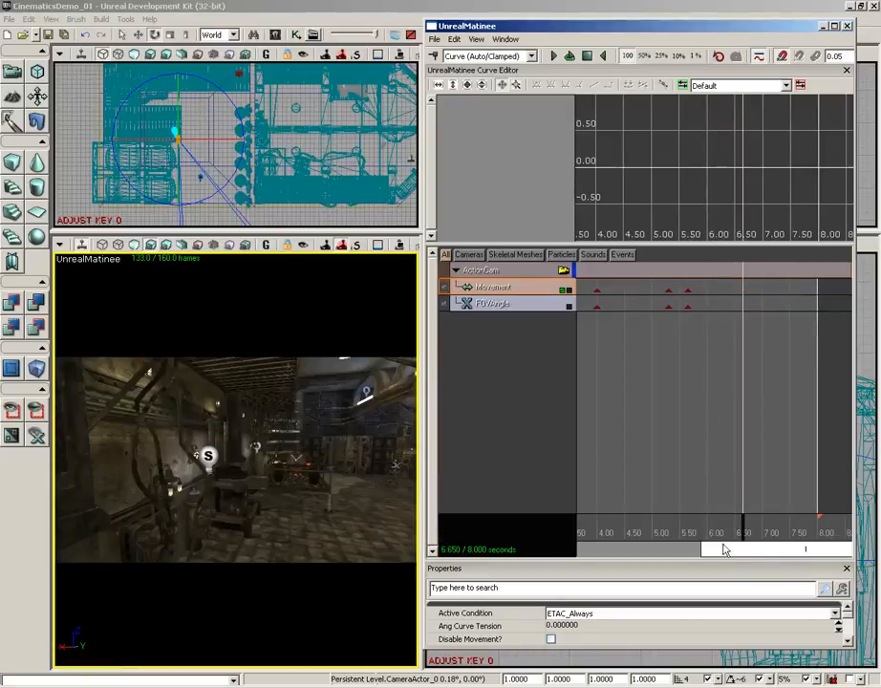
- Duplicate the Movement key at 1 second, shift the copy to 6.65 seconds, and scrub through it to preview the camera move
{"action": "left_click_drag", "start_coordinate": [723, 532], "coordinate": [635, 528]}
{"action": "left_click_drag", "start_coordinate": [684, 427], "coordinate": [783, 420]}
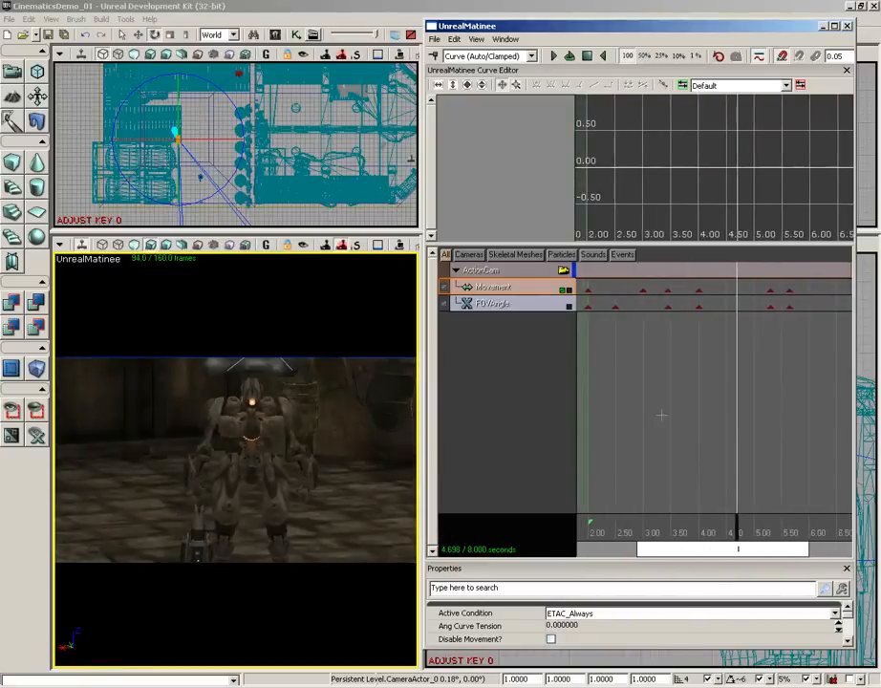
{"action": "left_click_drag", "start_coordinate": [659, 415], "coordinate": [690, 412]}
{"action": "scroll", "coordinate": [689, 412], "scroll_direction": "down", "scroll_amount": 4}
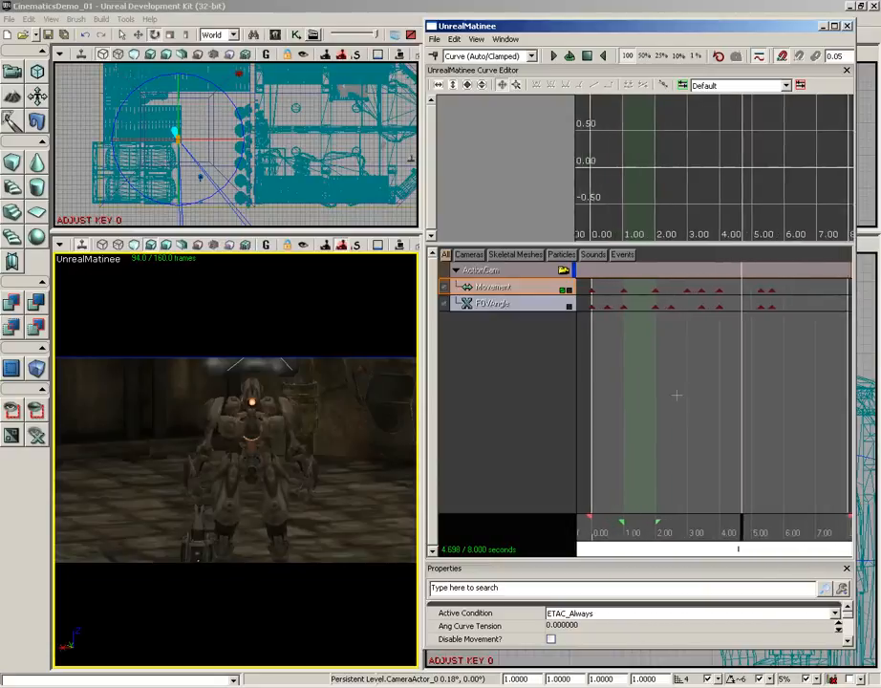
{"action": "scroll", "coordinate": [677, 400], "scroll_direction": "up", "scroll_amount": 2}
{"action": "left_click", "coordinate": [613, 291]}
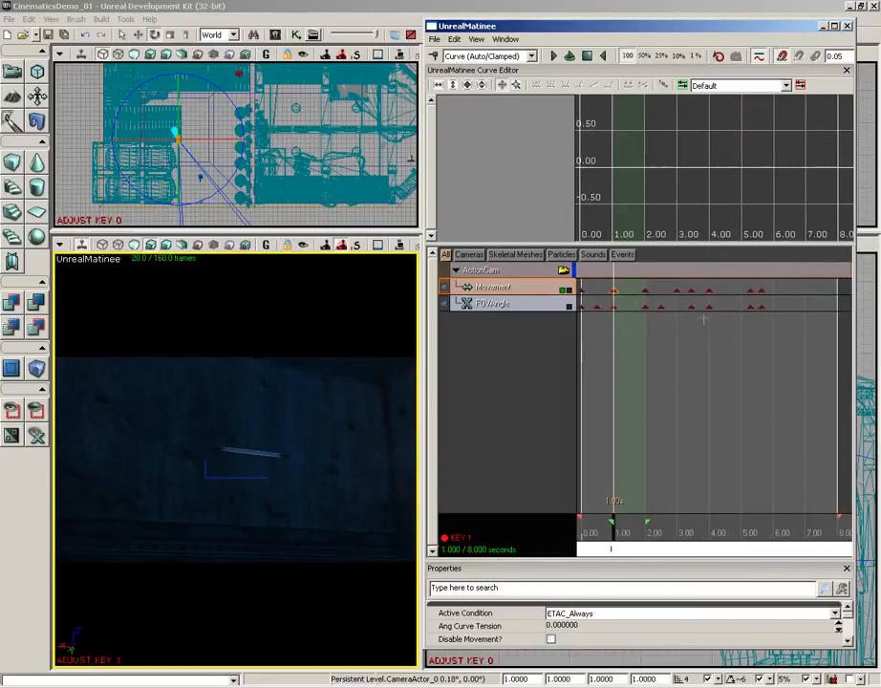
{"action": "scroll", "coordinate": [715, 377], "scroll_direction": "down", "scroll_amount": 2}
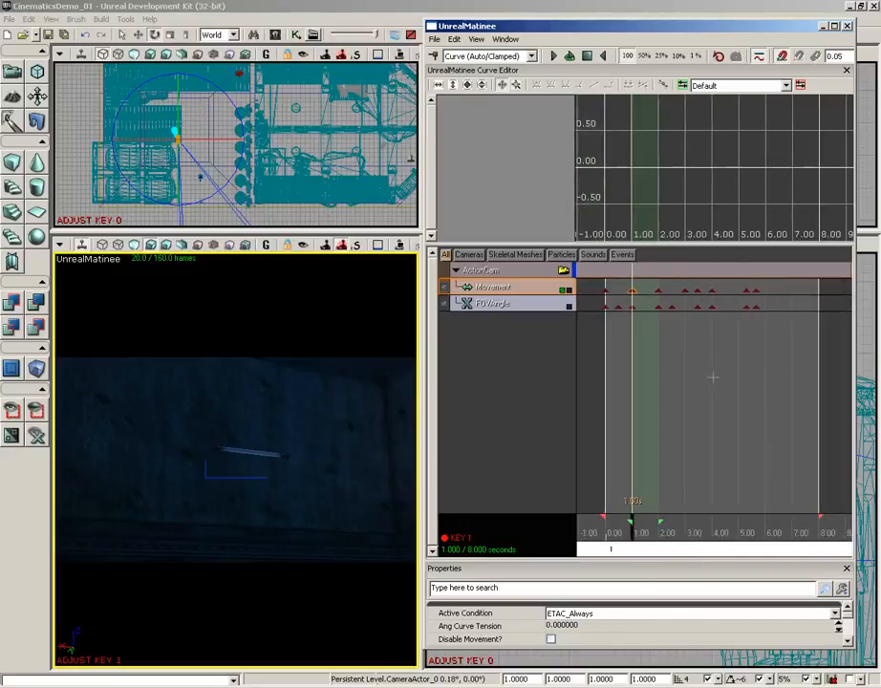
{"action": "left_click", "coordinate": [455, 39]}
{"action": "left_click", "coordinate": [467, 97]}
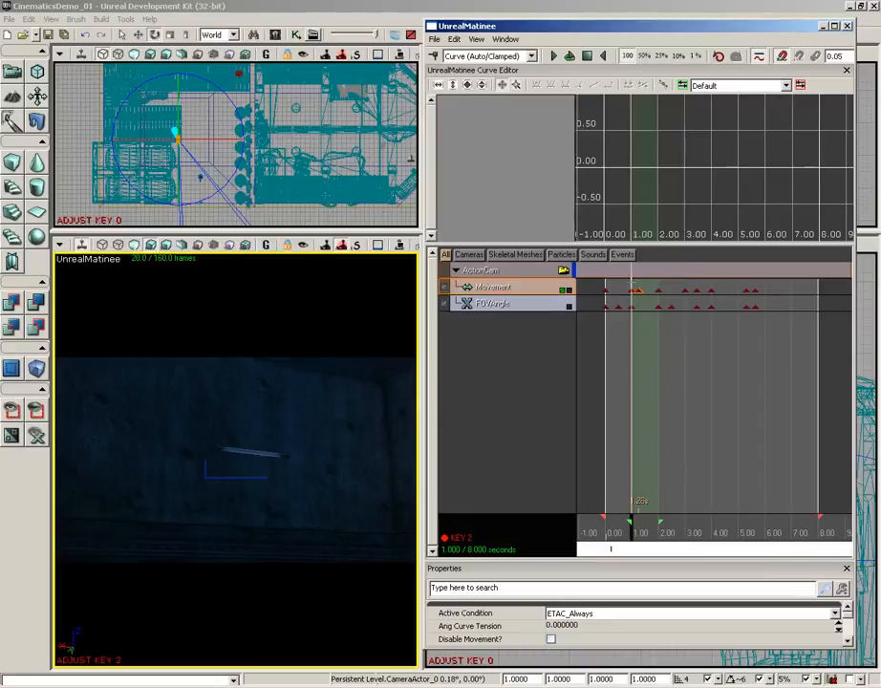
{"action": "left_click_drag", "start_coordinate": [635, 290], "coordinate": [776, 297]}
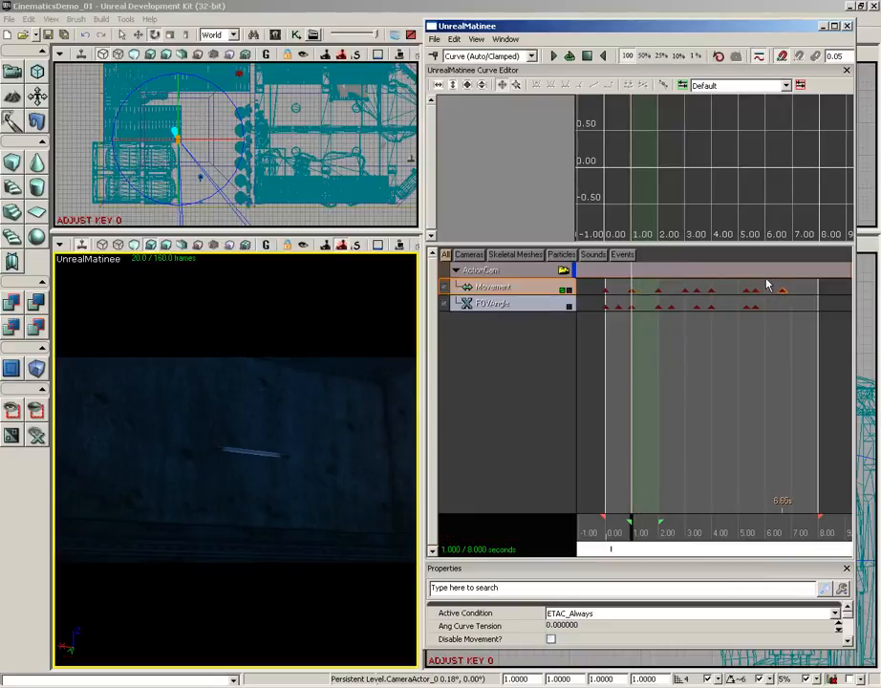
{"action": "left_click_drag", "start_coordinate": [631, 533], "coordinate": [810, 533]}
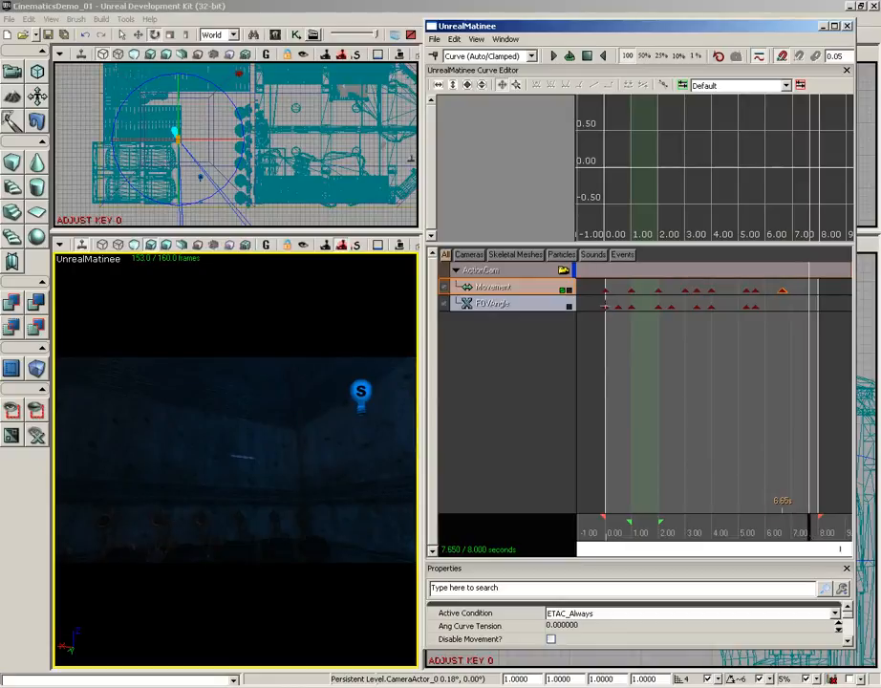
- Duplicate the Movement key at 0 seconds, shift the copy to 7.45 seconds, and preview the camera view at that key
{"action": "left_click", "coordinate": [605, 292]}
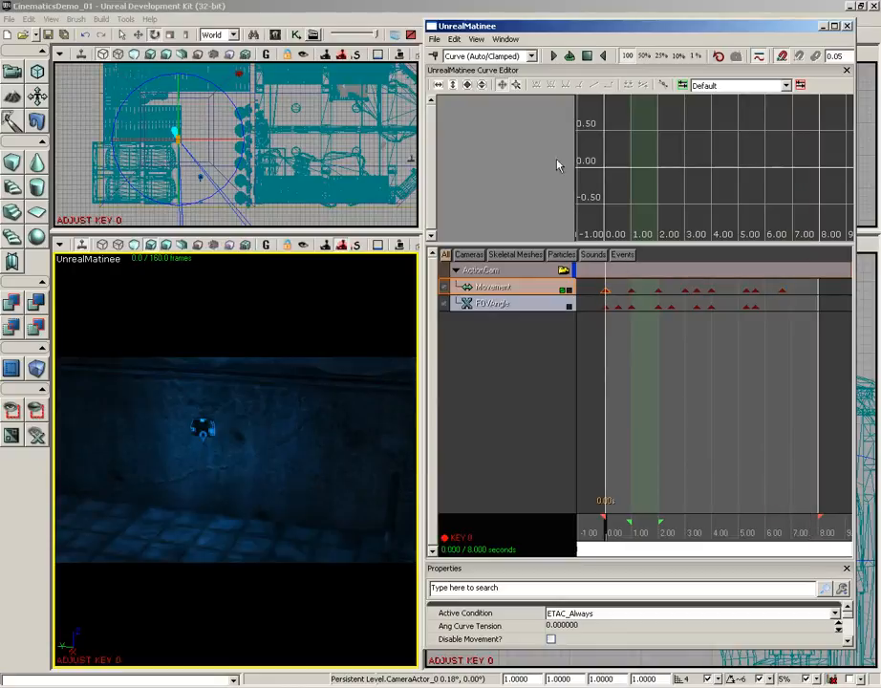
{"action": "left_click", "coordinate": [455, 39]}
{"action": "left_click", "coordinate": [459, 97]}
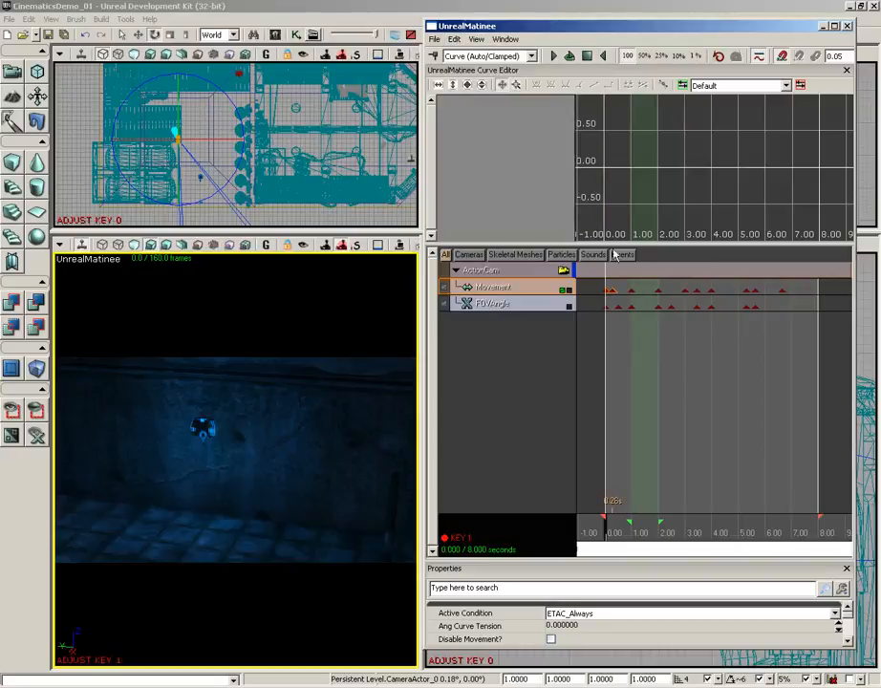
{"action": "left_click_drag", "start_coordinate": [612, 291], "coordinate": [804, 290]}
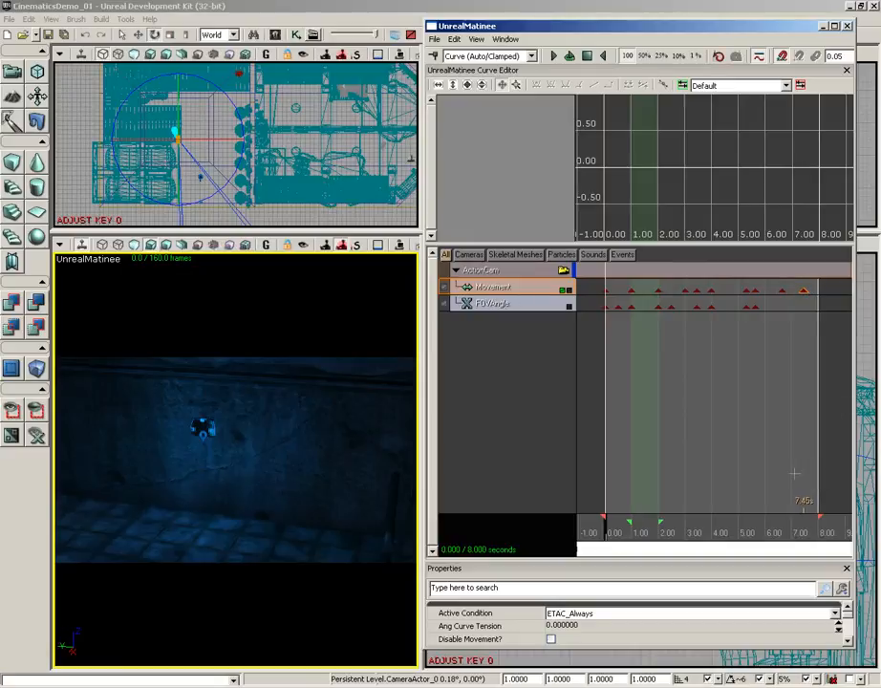
{"action": "left_click", "coordinate": [728, 524]}
{"action": "left_click_drag", "start_coordinate": [728, 524], "coordinate": [799, 522]}
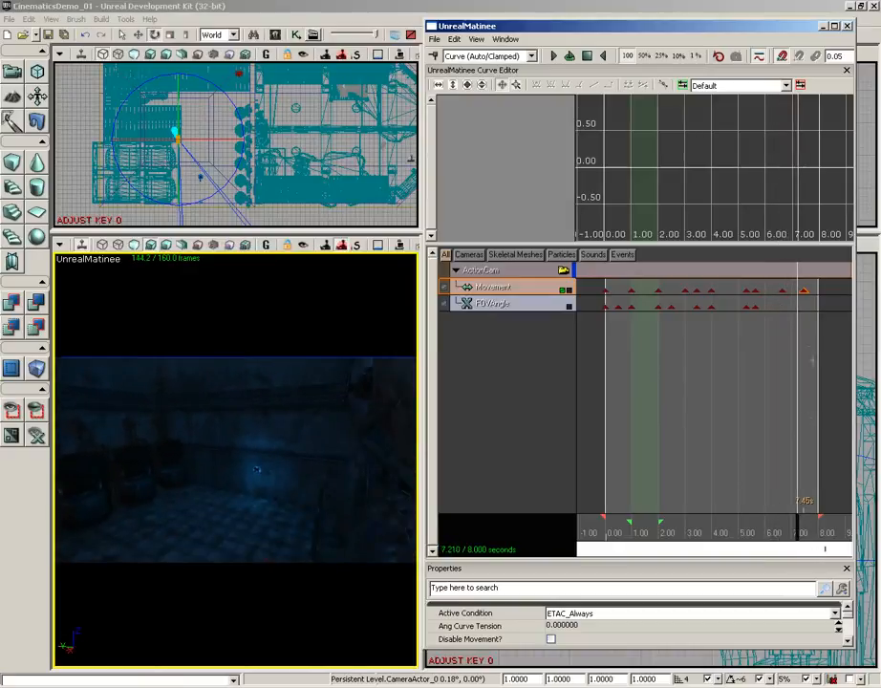
{"action": "left_click", "coordinate": [804, 293]}
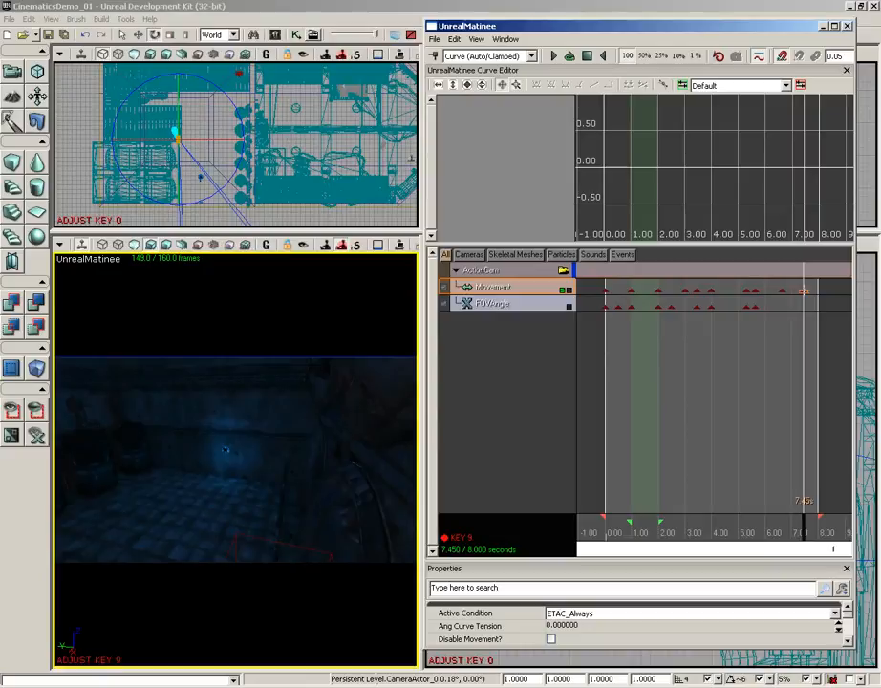
- Add FOVAngle keys at 7.45 and 8 seconds, and set the value of the 8-second key to 35
{"action": "left_click", "coordinate": [563, 305]}
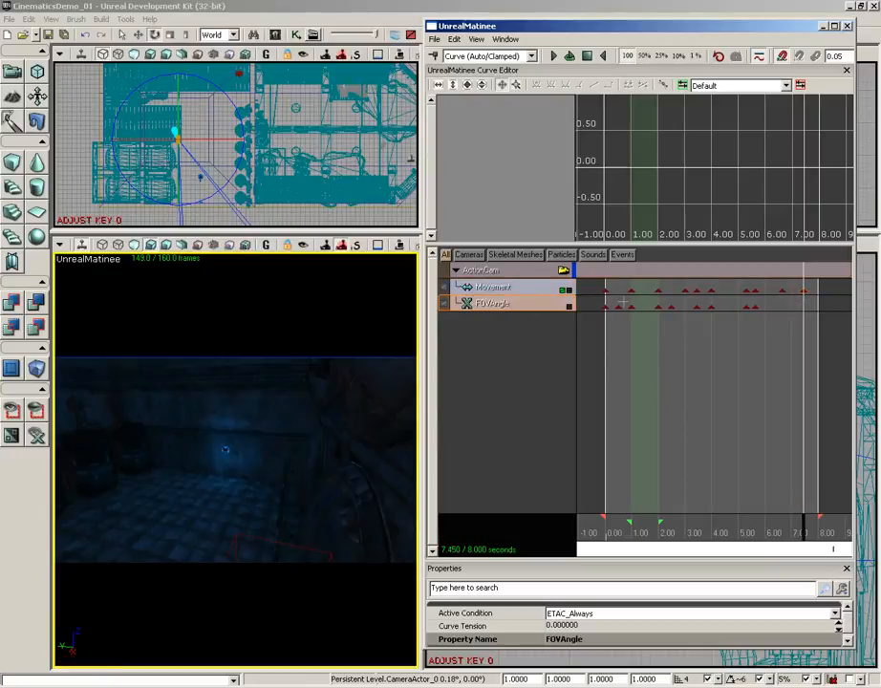
{"action": "key", "text": "Return"}
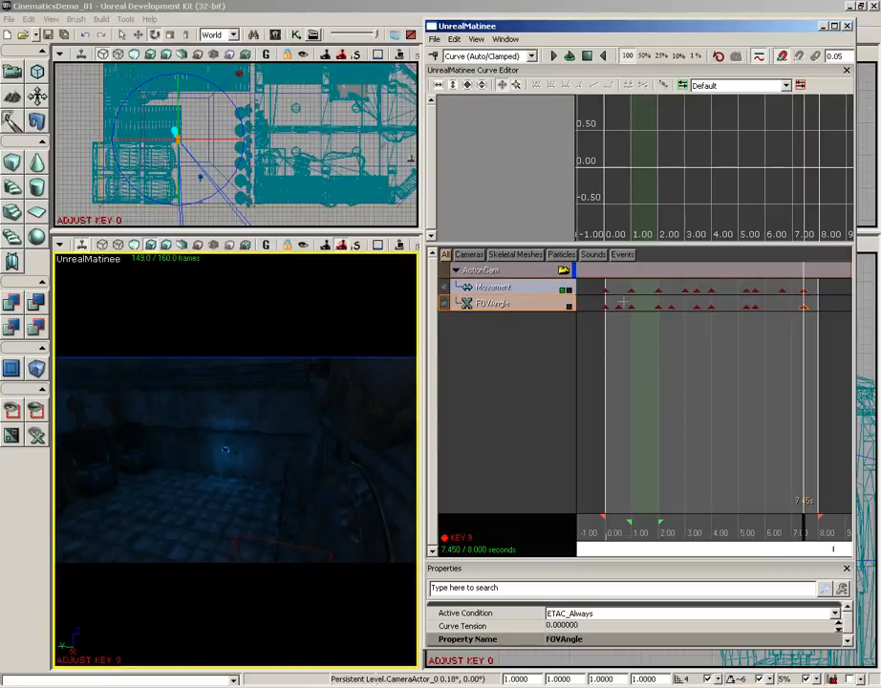
{"action": "left_click_drag", "start_coordinate": [805, 521], "coordinate": [827, 531]}
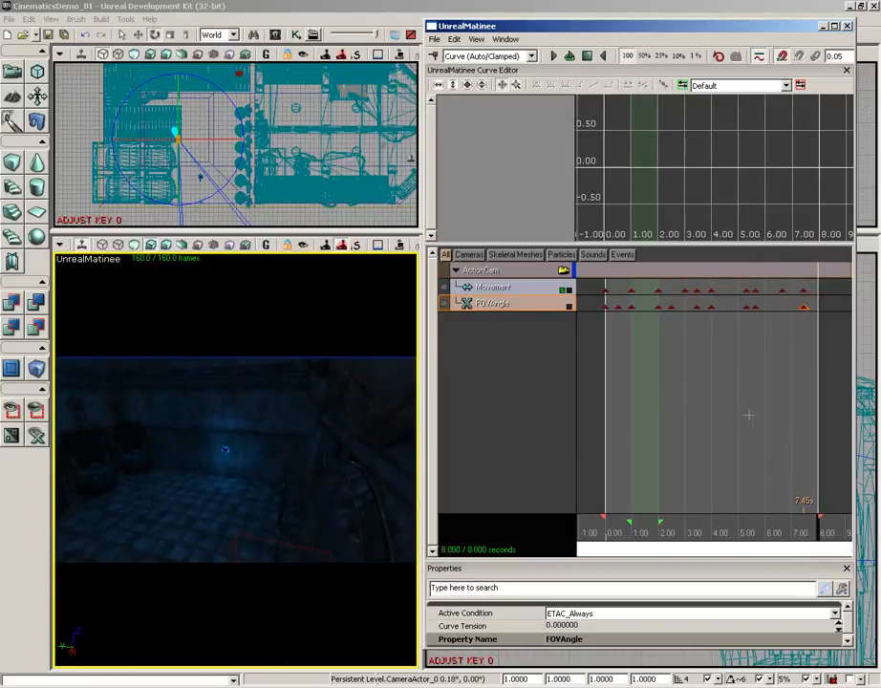
{"action": "key", "text": "Return"}
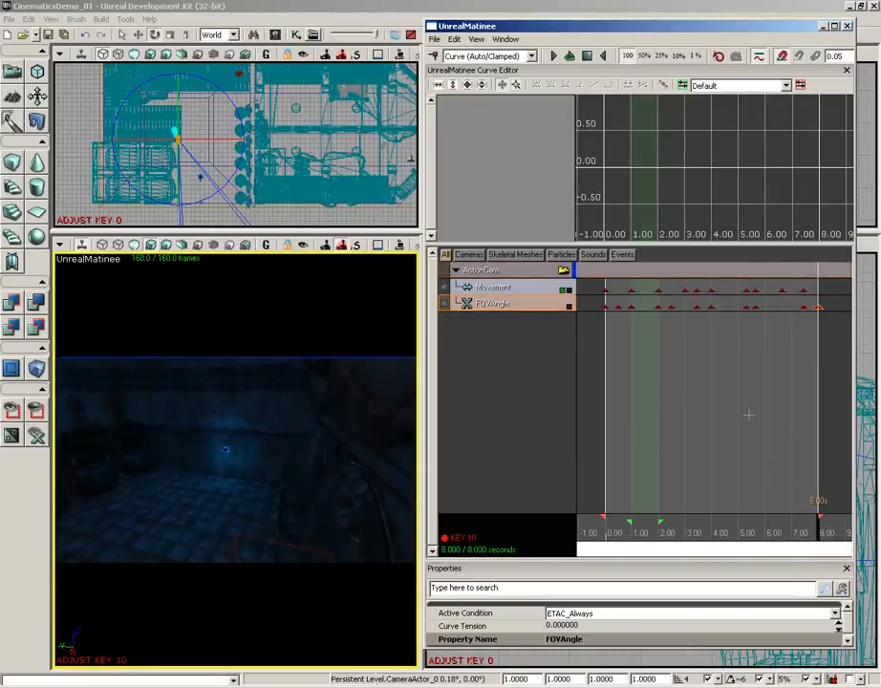
{"action": "right_click", "coordinate": [819, 307]}
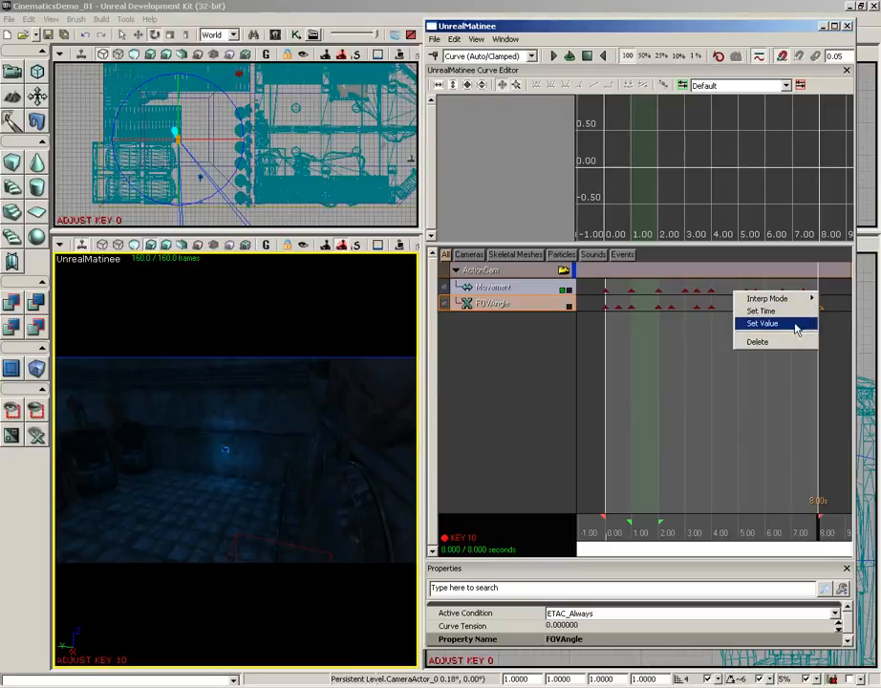
{"action": "left_click", "coordinate": [795, 325]}
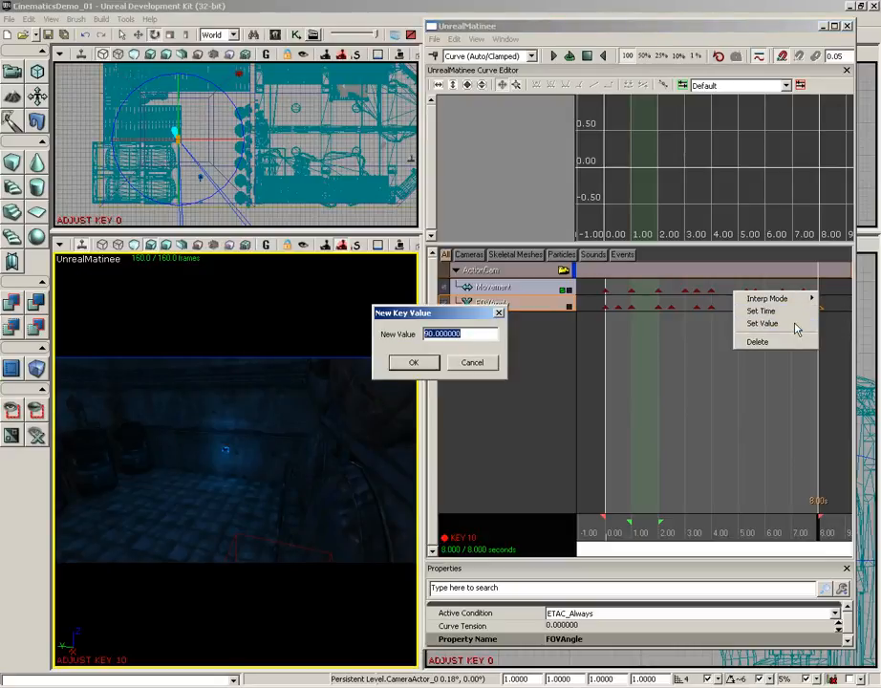
{"action": "type", "text": "35"}
{"action": "key", "text": "Return"}
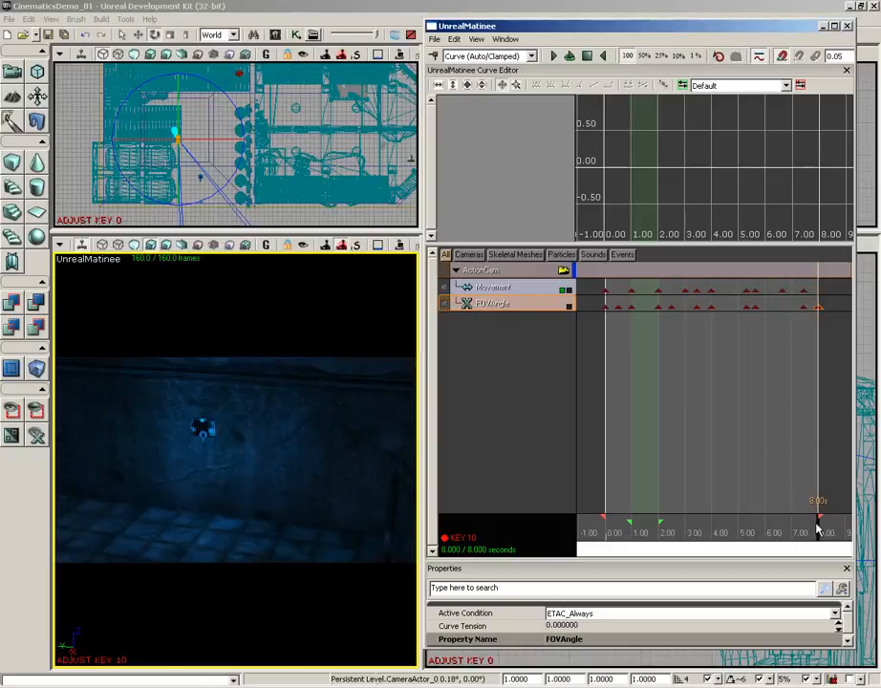
- Preview the final zoom near 8 seconds, and play the whole camera animation from the start before resetting playback to 0 seconds
{"action": "mouse_move", "coordinate": [818, 528]}
{"action": "left_mouse_down"}
{"action": "mouse_move", "coordinate": [789, 529]}
{"action": "mouse_move", "coordinate": [814, 529]}
{"action": "left_mouse_up"}
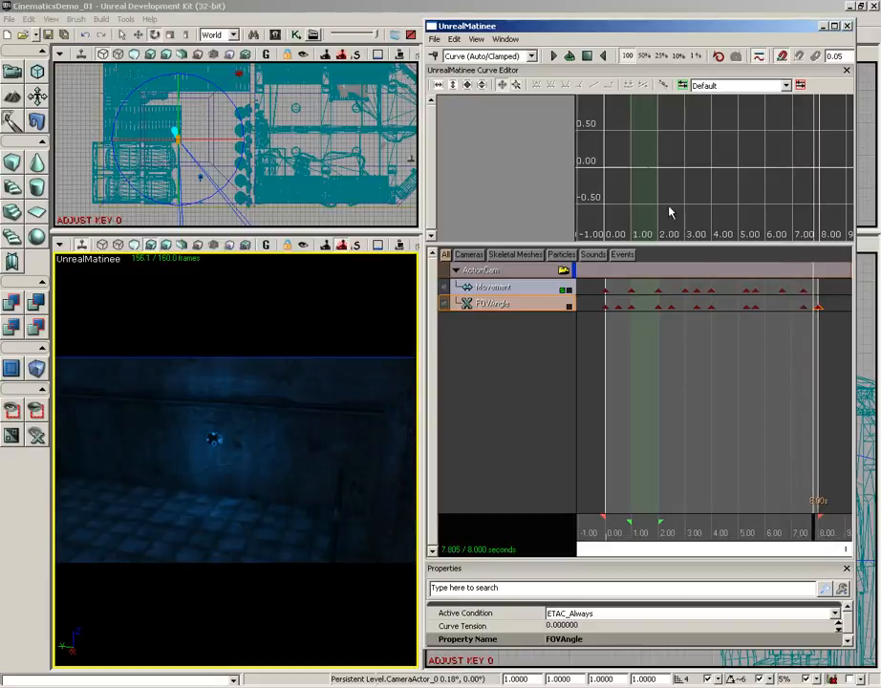
{"action": "left_click", "coordinate": [588, 57]}
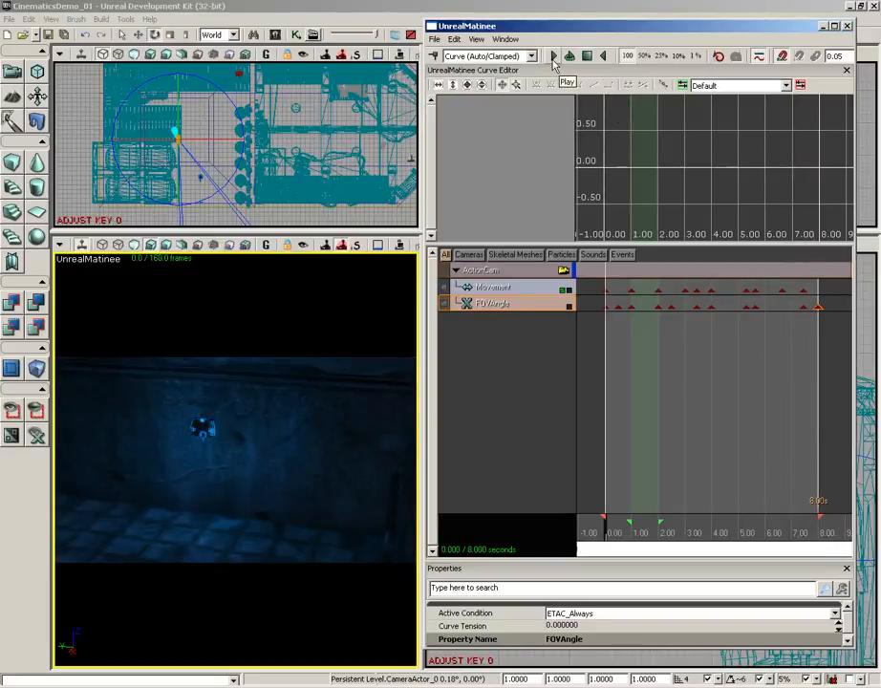
{"action": "left_click", "coordinate": [553, 59]}
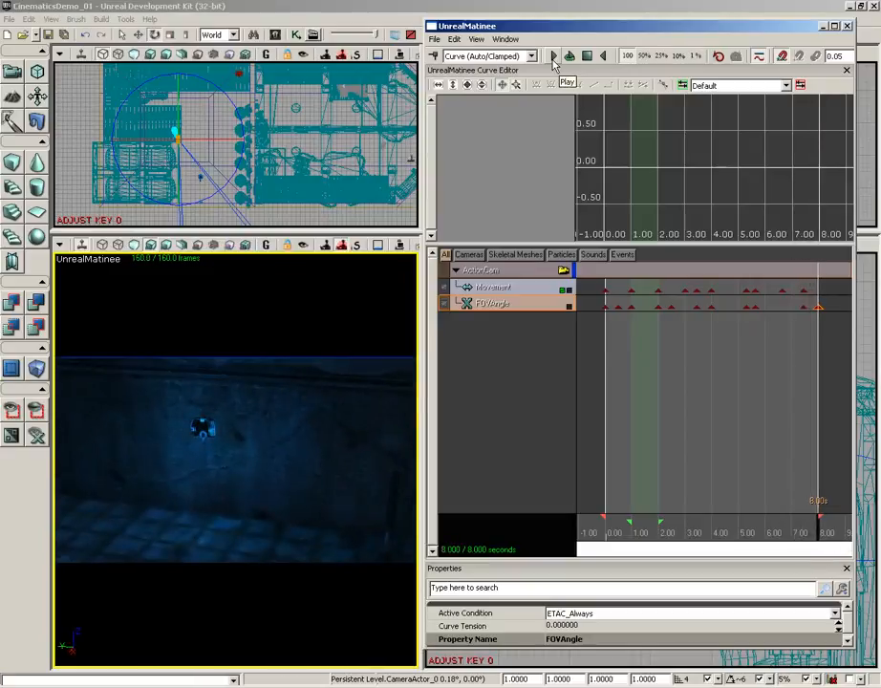
{"action": "left_click", "coordinate": [586, 56]}
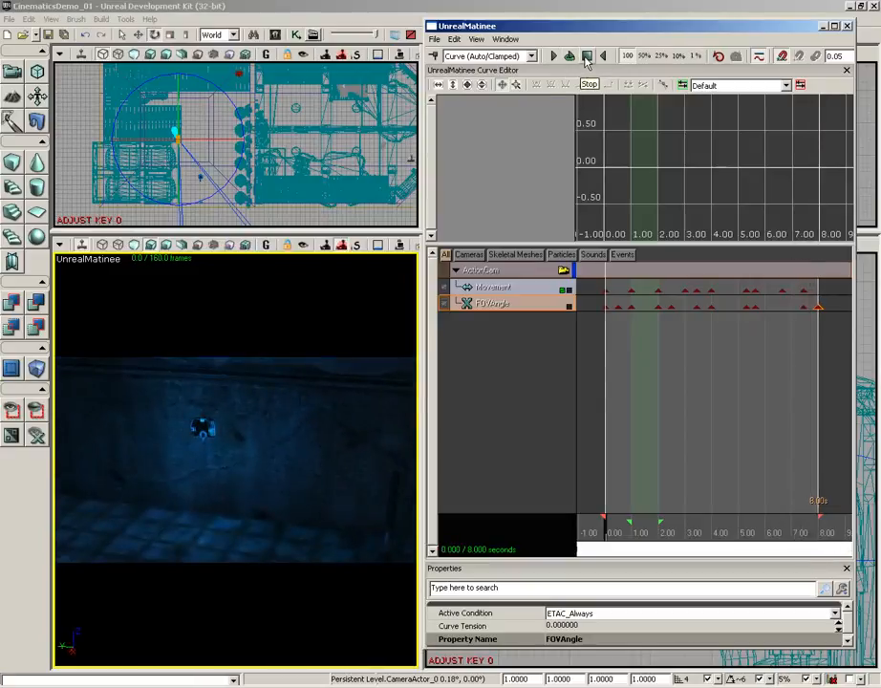